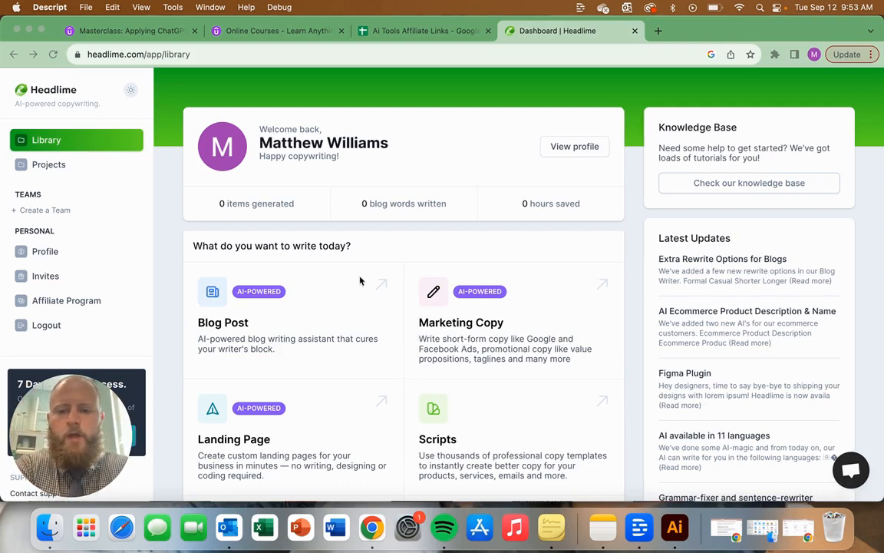
Step: Look through the library's writing tools, covering blog posts, marketing copy, scripts, documents and inspiration templates
scroll(250, 263, "down", 5)
scroll(250, 262, "up", 5)
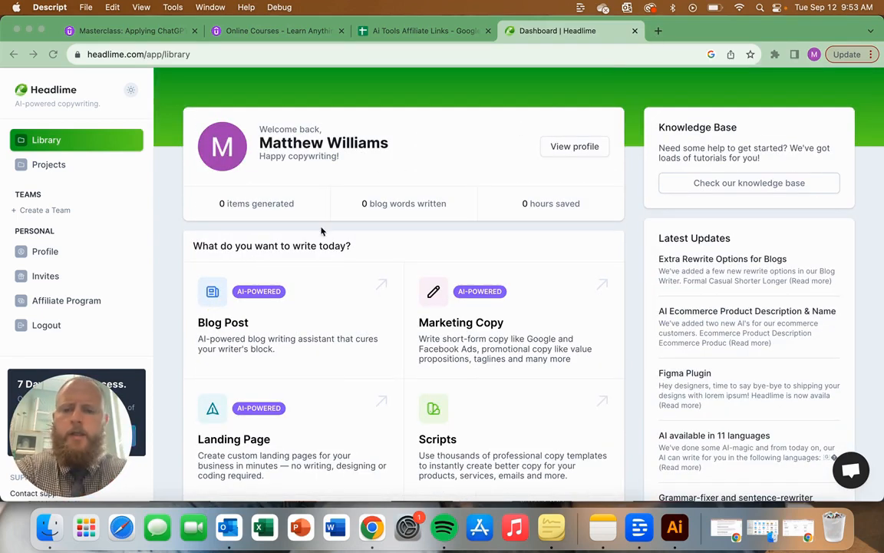
scroll(276, 261, "down", 1)
scroll(233, 282, "up", 1)
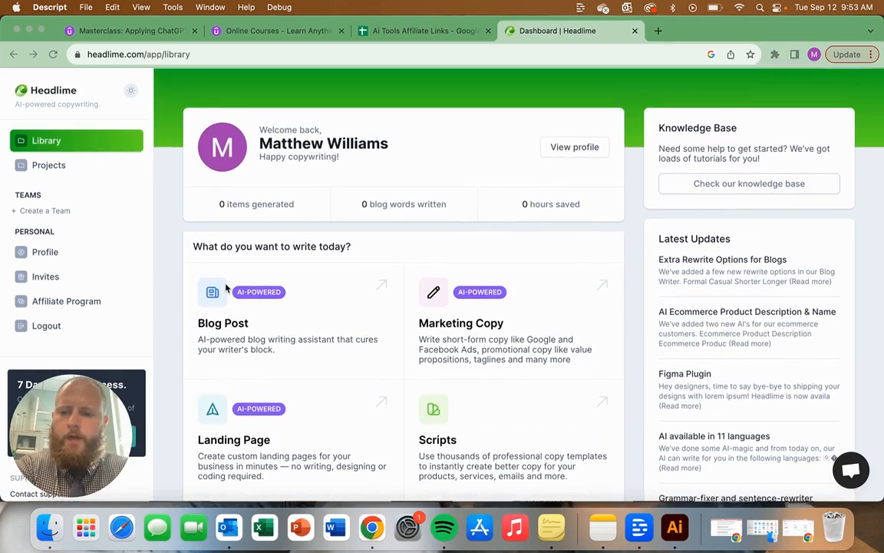
left_click(227, 288)
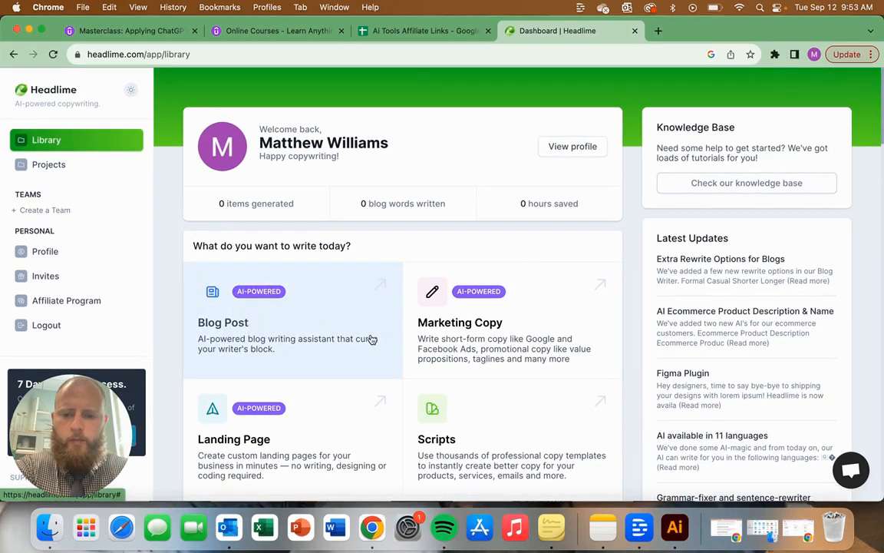
scroll(501, 338, "down", 3)
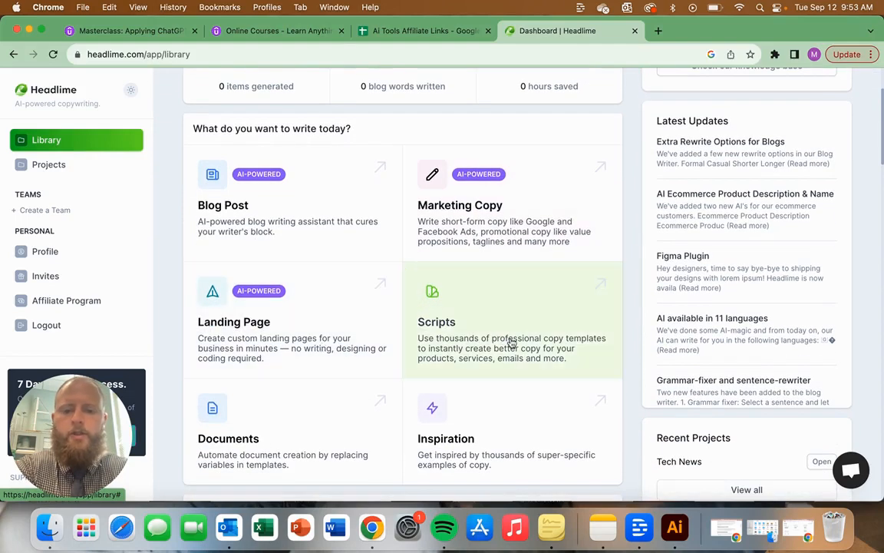
scroll(511, 343, "down", 3)
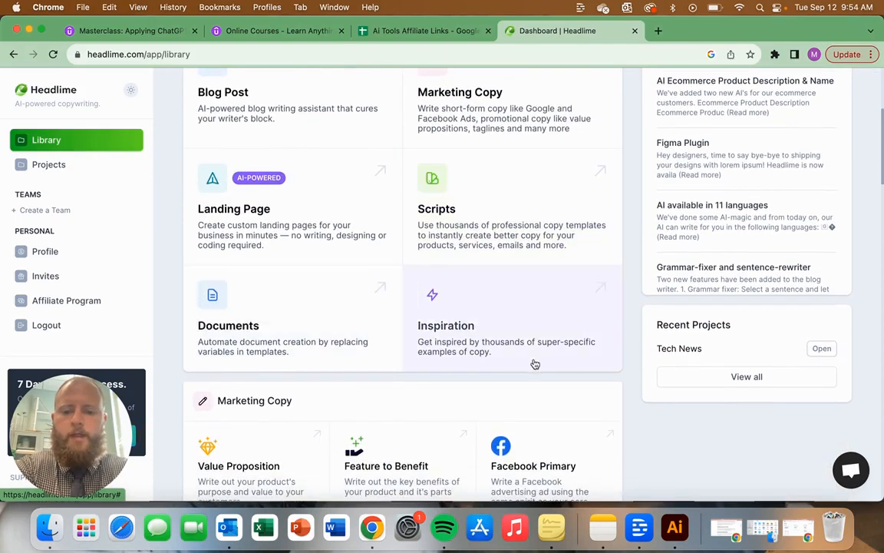
scroll(534, 364, "down", 5)
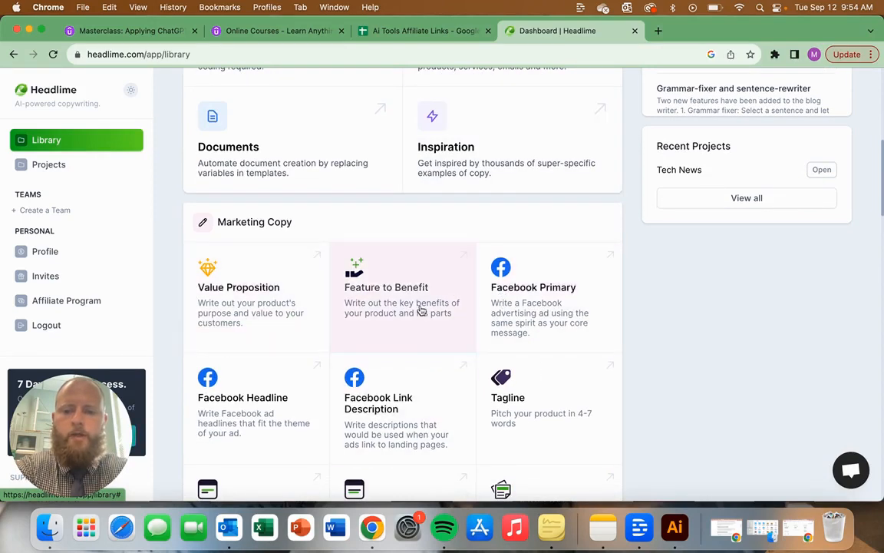
scroll(537, 329, "down", 10)
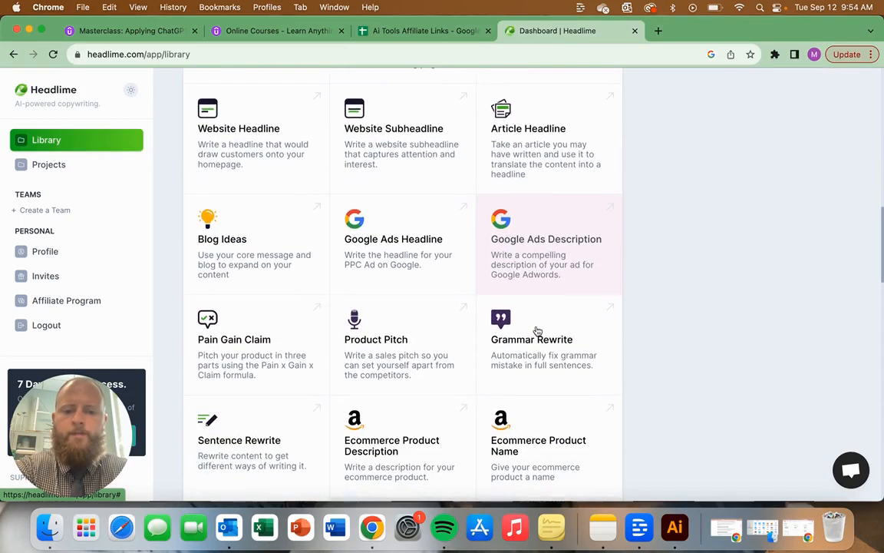
scroll(538, 330, "down", 14)
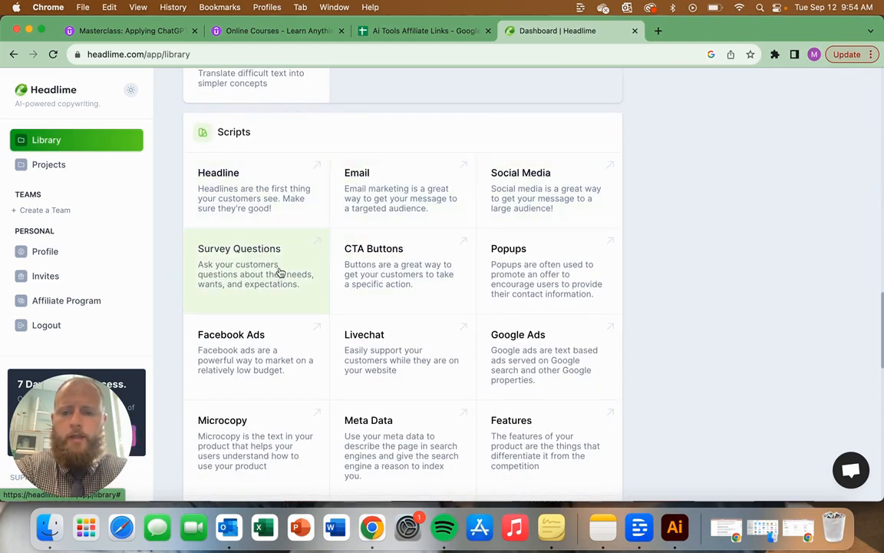
scroll(408, 357, "down", 2)
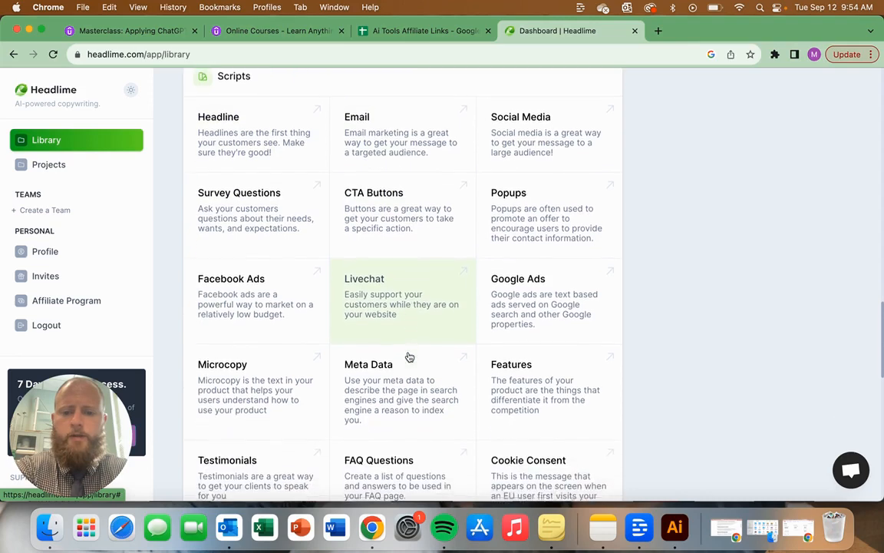
scroll(409, 357, "down", 10)
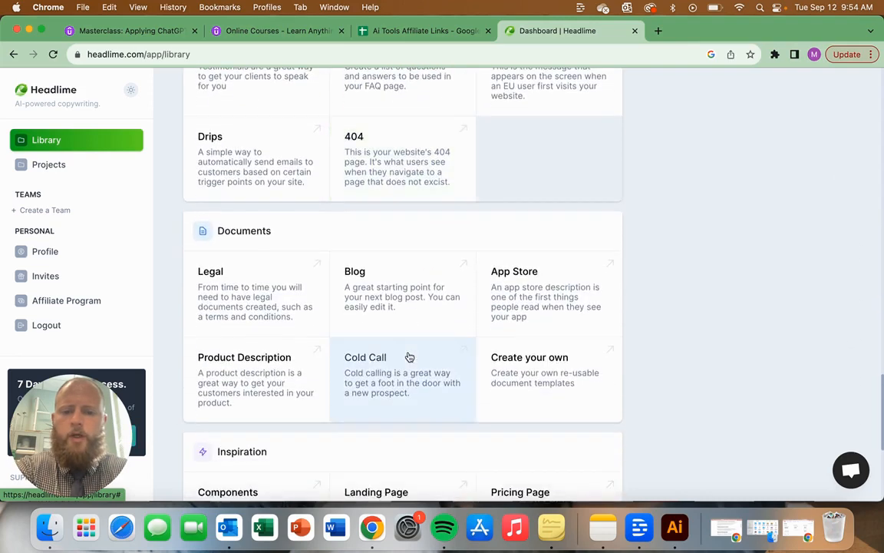
scroll(410, 357, "down", 1)
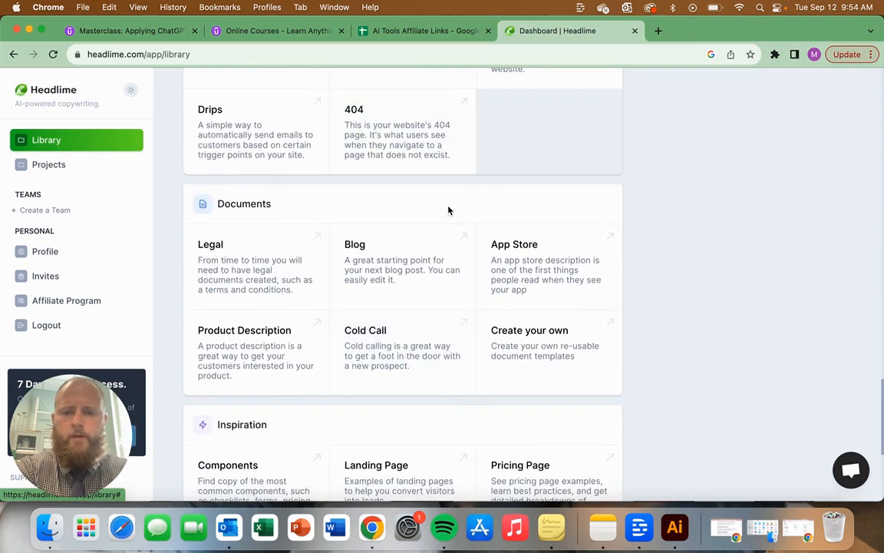
scroll(414, 253, "down", 2)
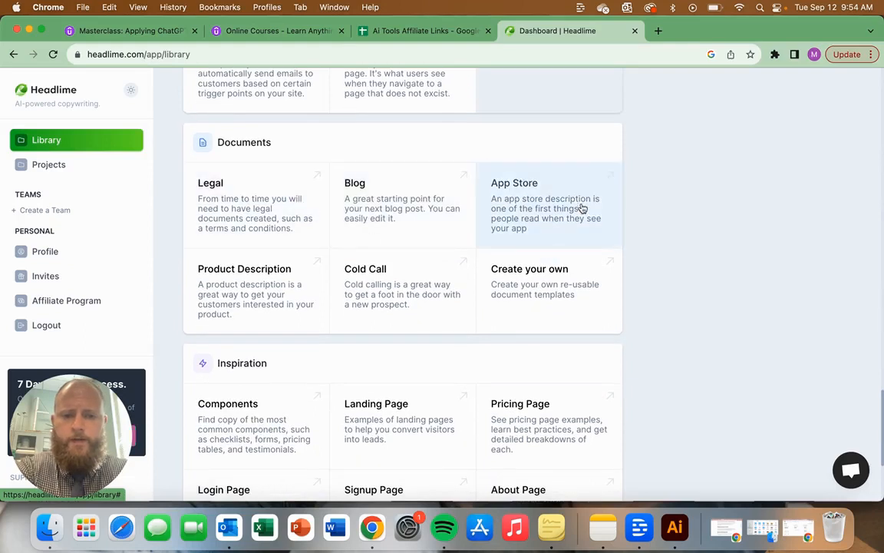
scroll(519, 255, "down", 3)
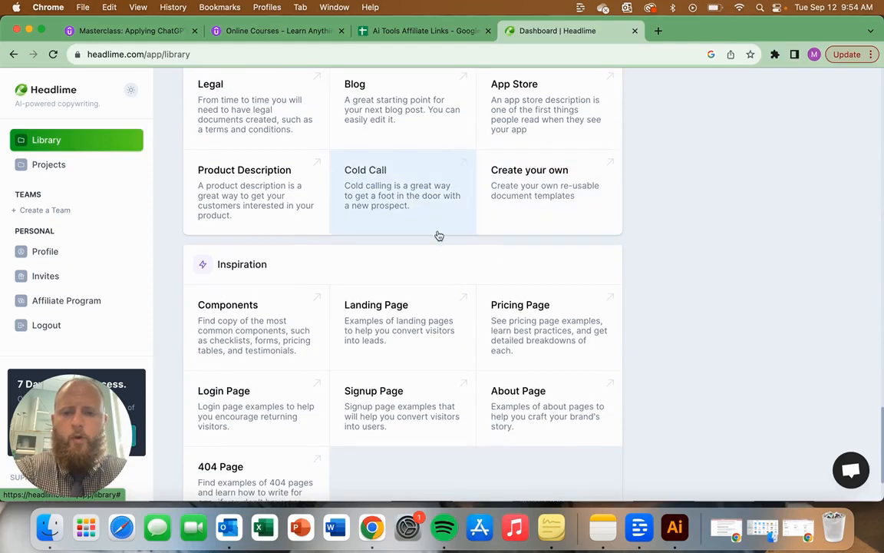
scroll(441, 242, "down", 3)
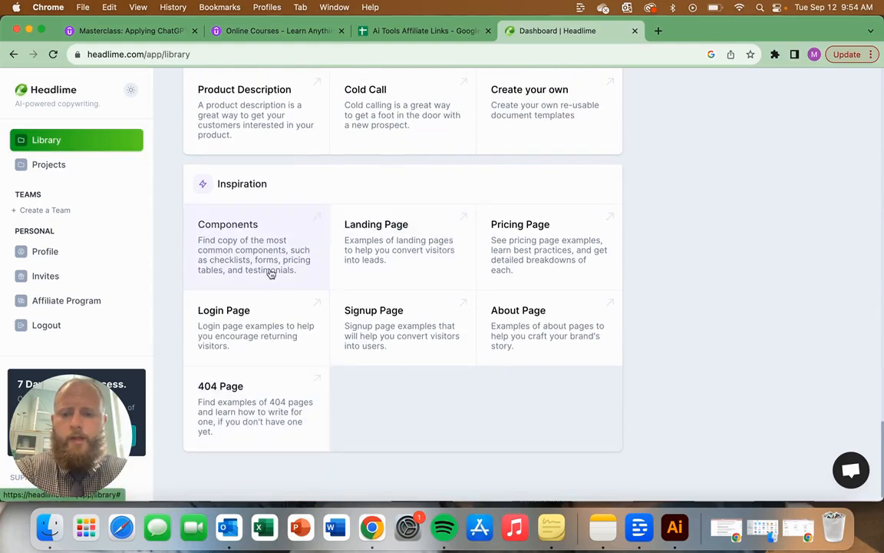
scroll(463, 326, "up", 15)
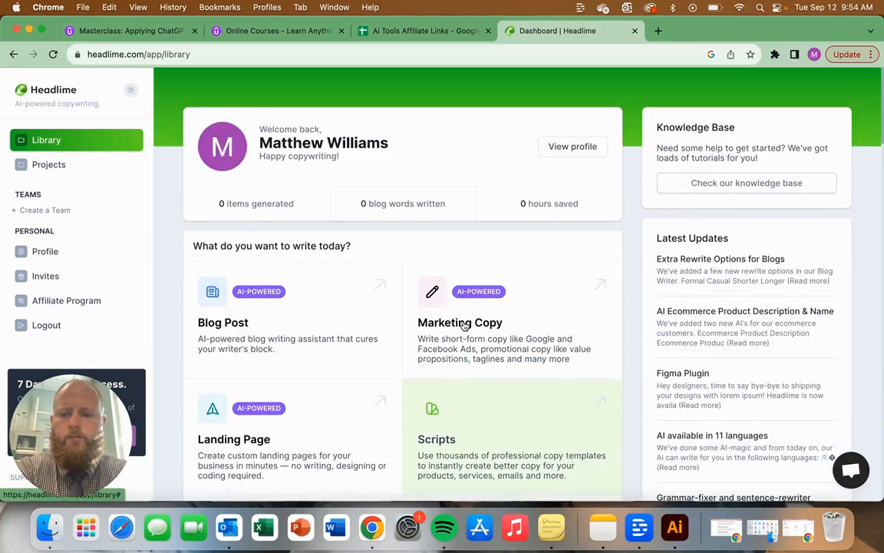
Step: Start a blog post in a newly created project named "Tech News"
left_click(464, 325)
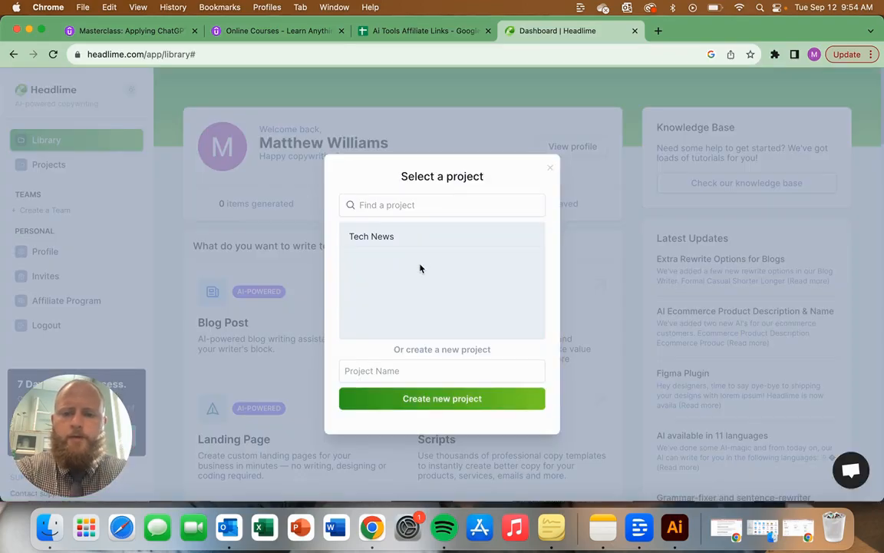
left_click(378, 206)
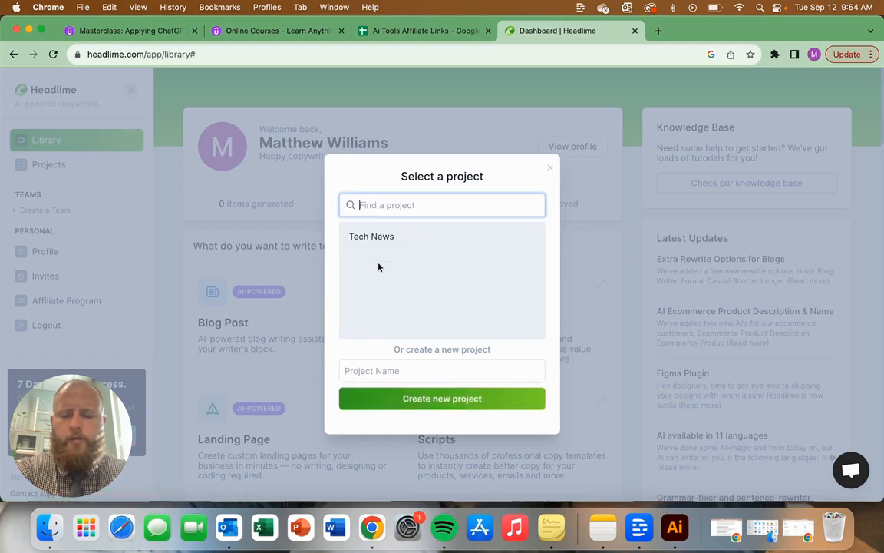
left_click(377, 374)
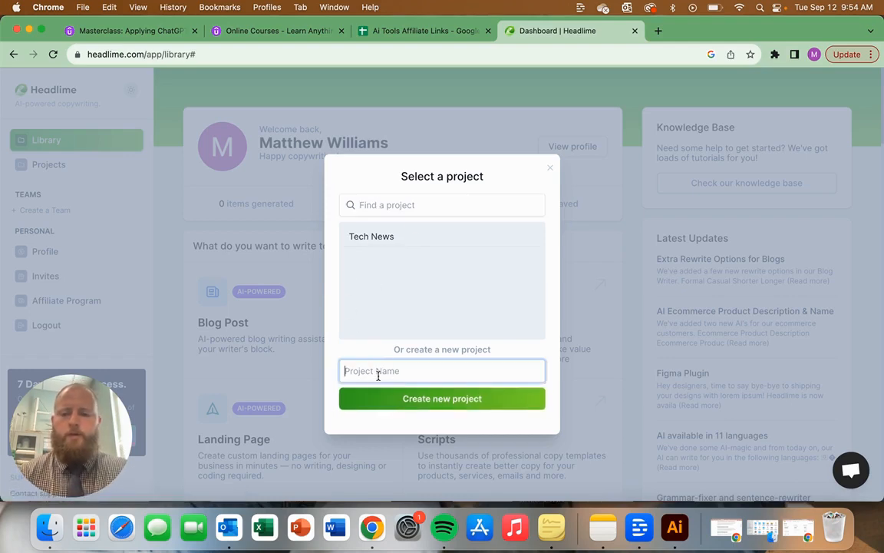
type("t")
key("BackSpace")
type("Tech News")
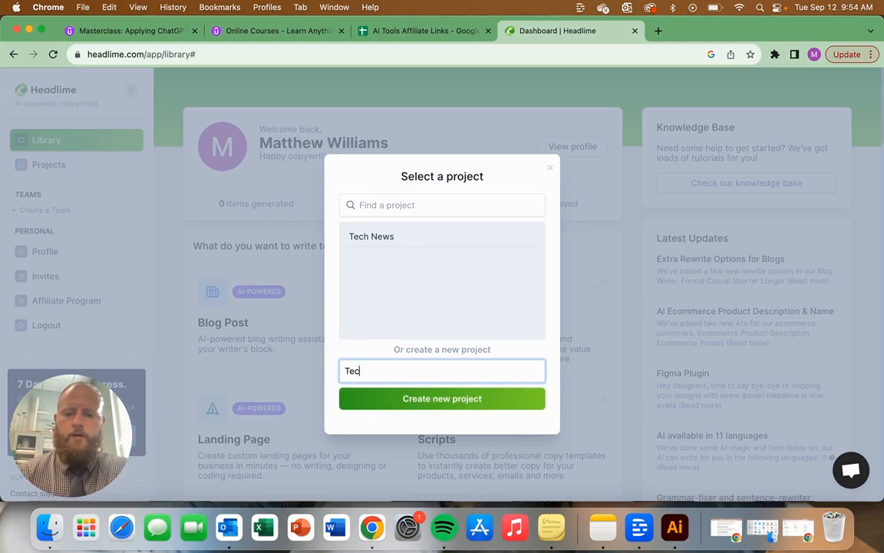
left_click(426, 405)
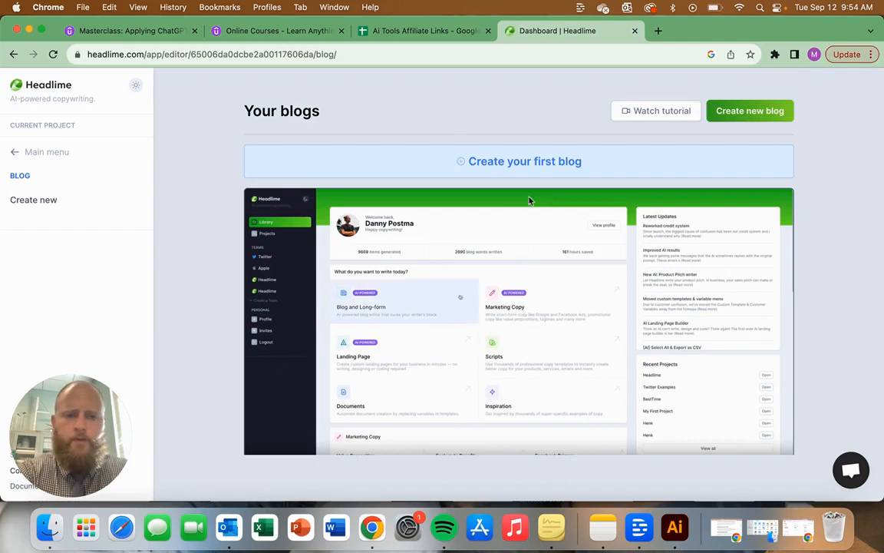
Step: Create the project's first blog and describe it as "Daily tech news with highlights from news."
left_click(546, 166)
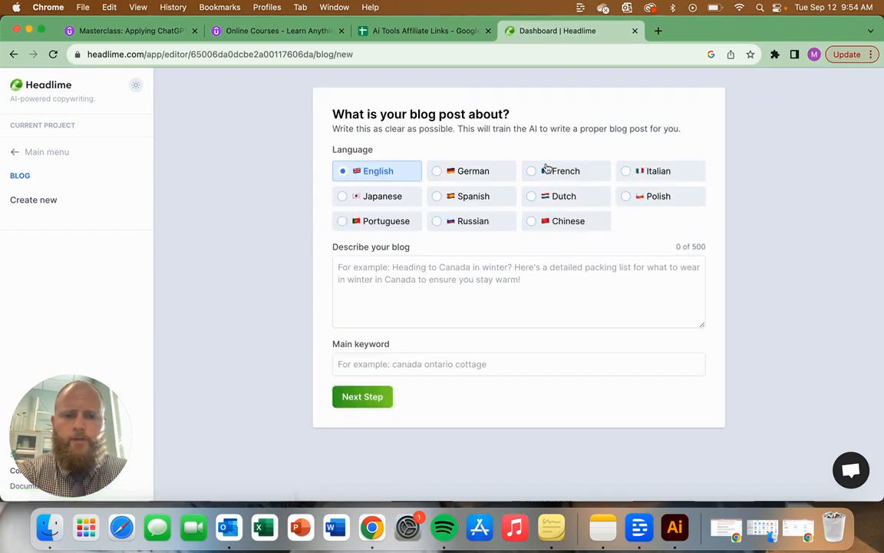
left_click(397, 283)
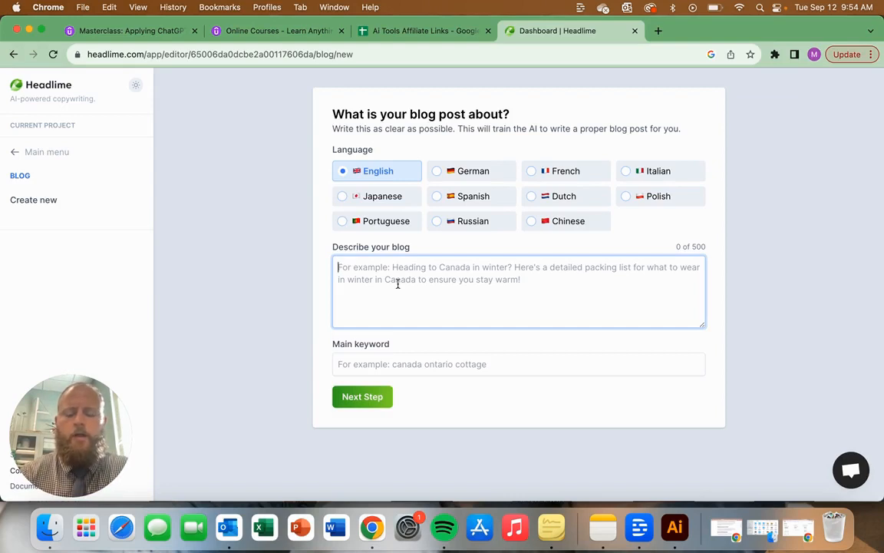
type("Daily t")
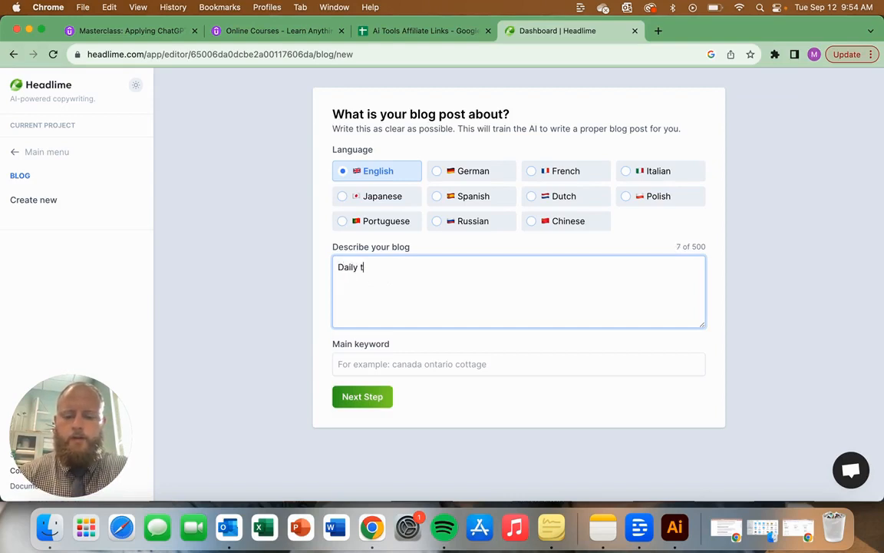
type("ech new")
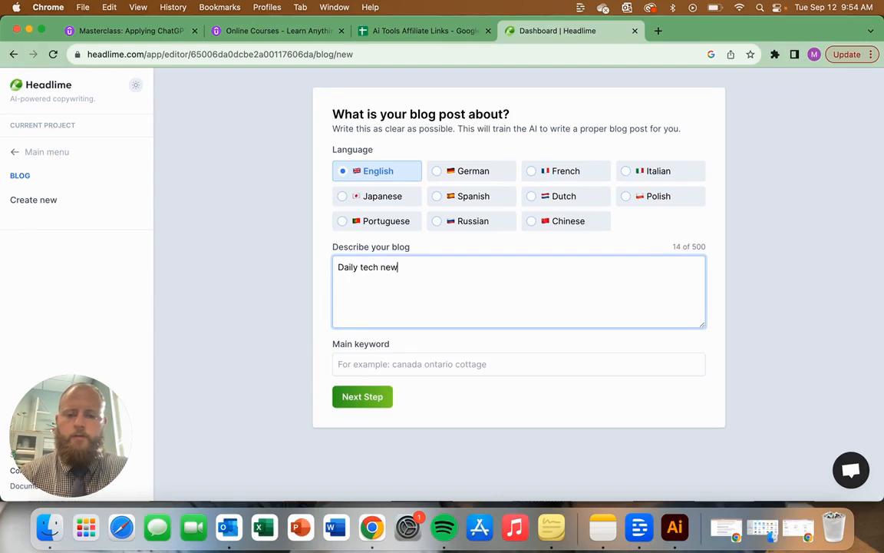
type("s with highlights from news.")
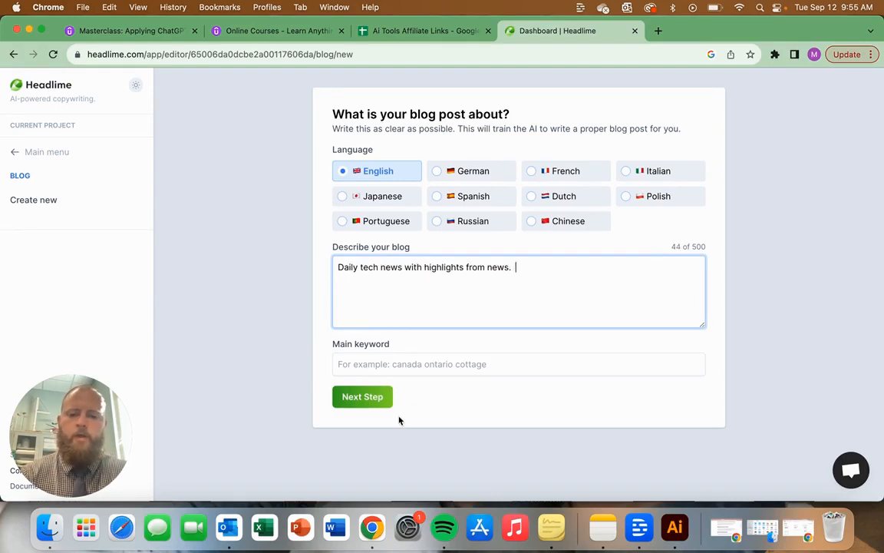
Step: Enter "Daily Tech News" as the blog's main keyword and try to continue to the next step
key("Tab")
type("Daily Tech")
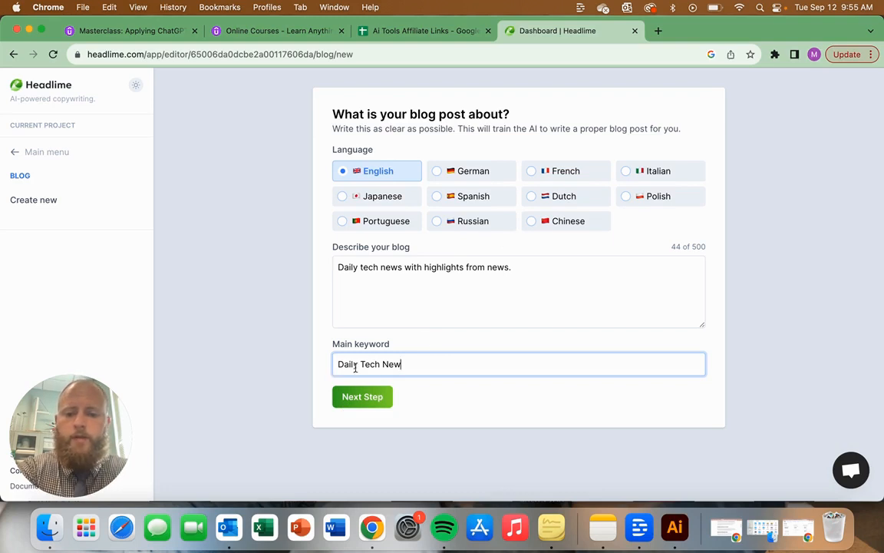
left_click(361, 398)
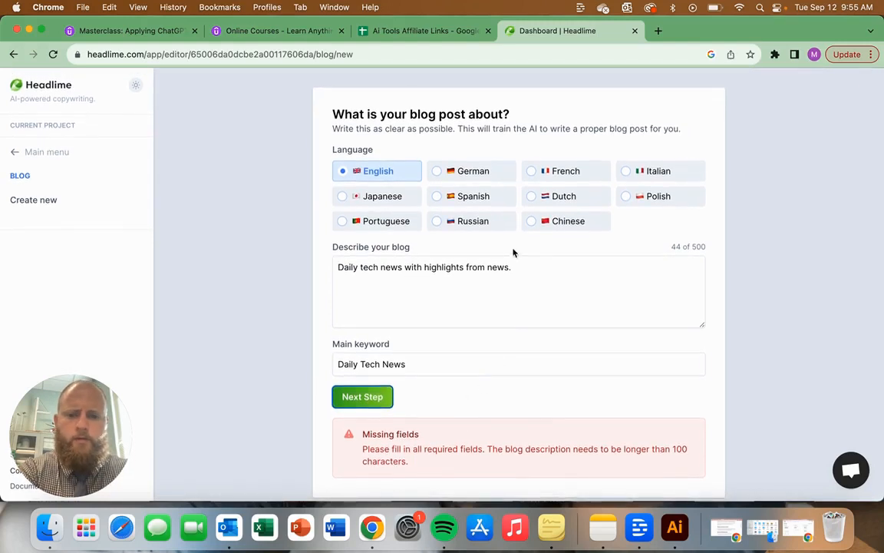
Step: Recheck the blog description and main keyword, and try again to continue without editing them
left_click(521, 265)
key("super+a")
left_click(500, 314)
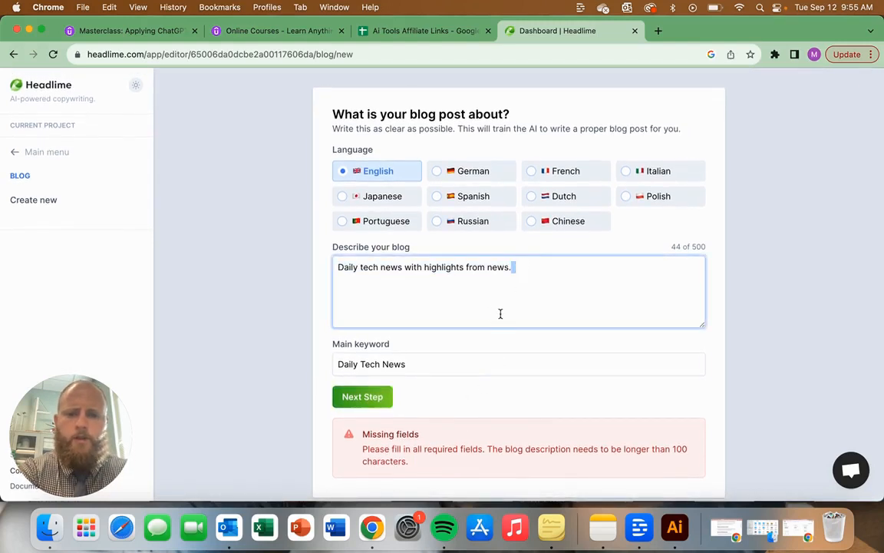
left_click(372, 404)
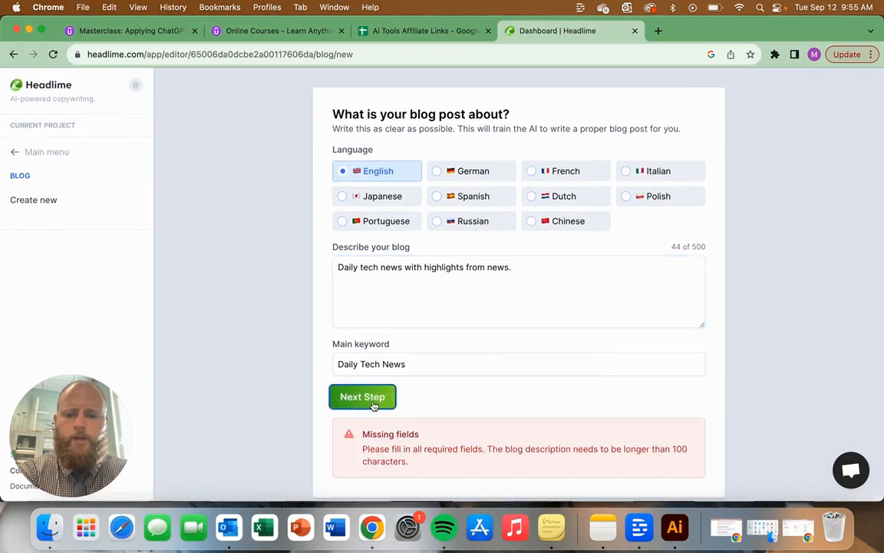
left_click(458, 358)
key("super+a")
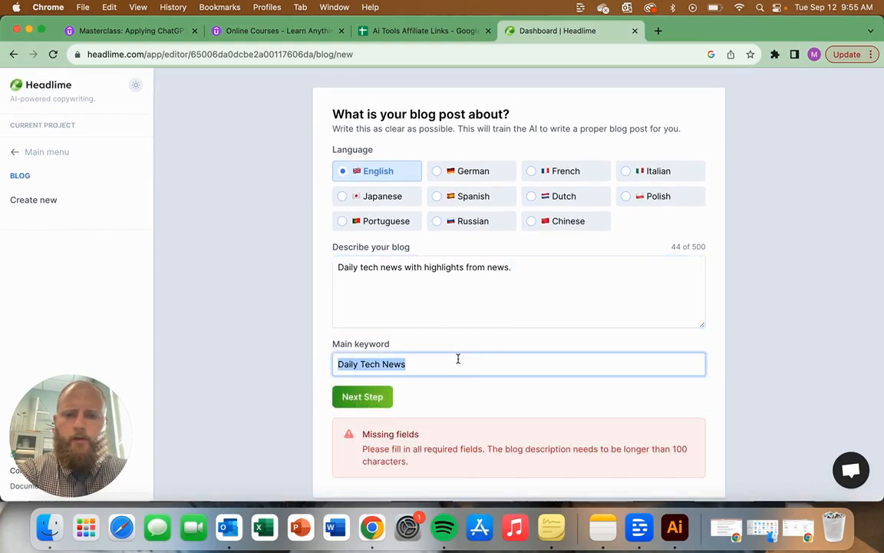
key("Tab")
scroll(495, 452, "down", 1)
scroll(495, 452, "up", 1)
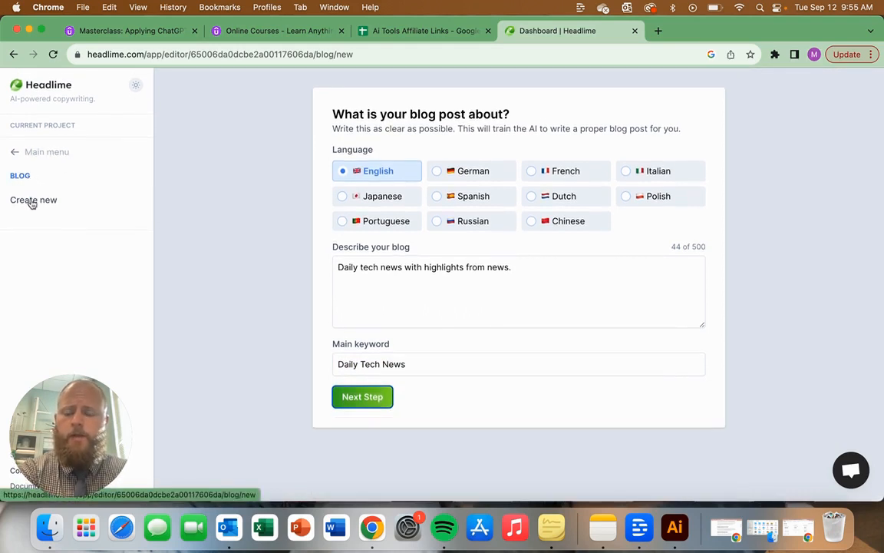
Step: Extend the blog description with "This will focus on Ai tools and other Ai advancements." and try to continue to the next step
left_click(462, 308)
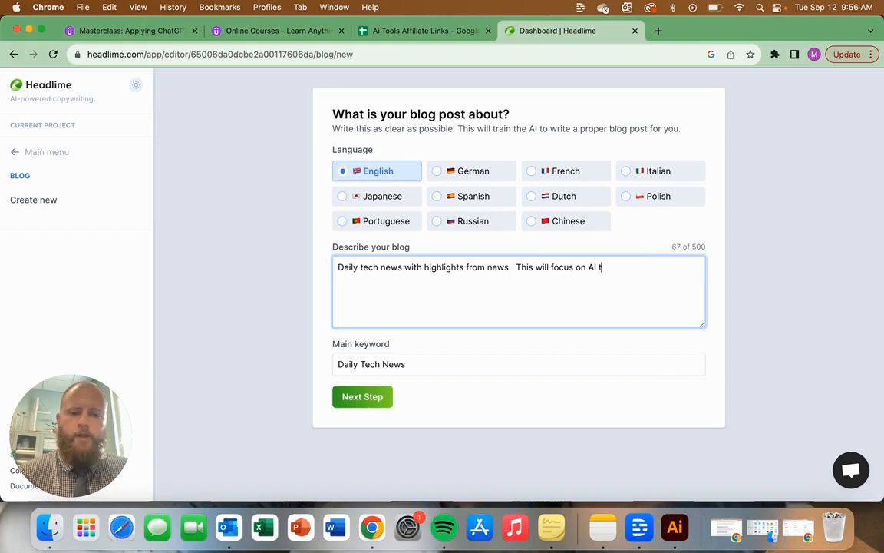
type("ools and othe")
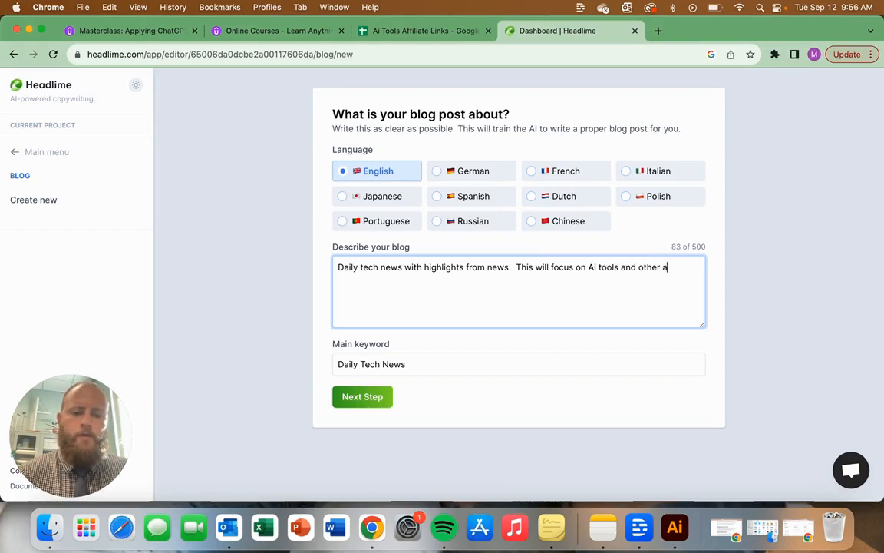
type("r Ai advancements.")
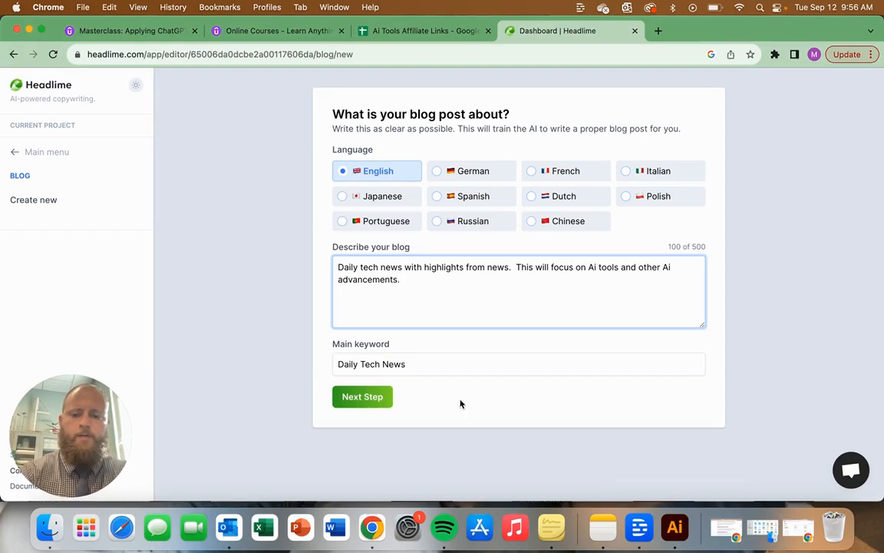
left_click(363, 396)
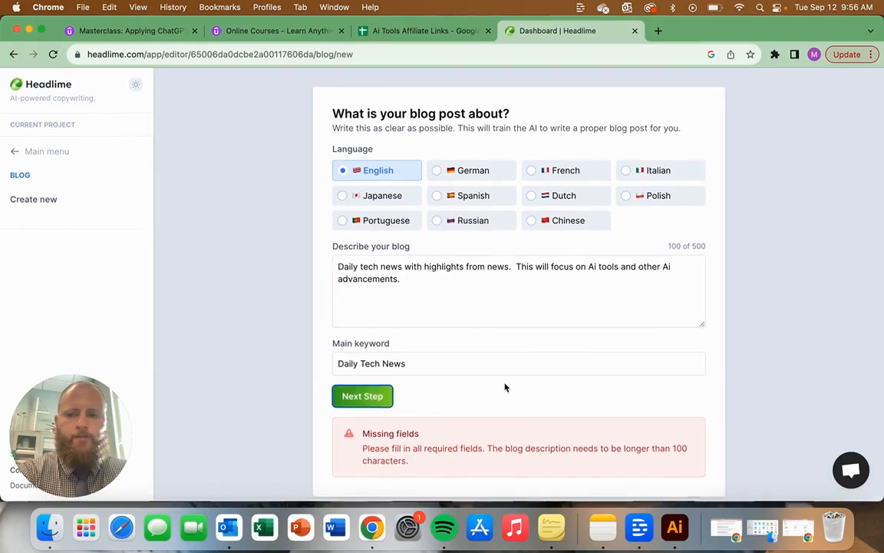
Step: Reload the blog form, enter "Daily Tech News" as description and "Daily Tech news" as main keyword, and try to continue to the next step
left_click(53, 55)
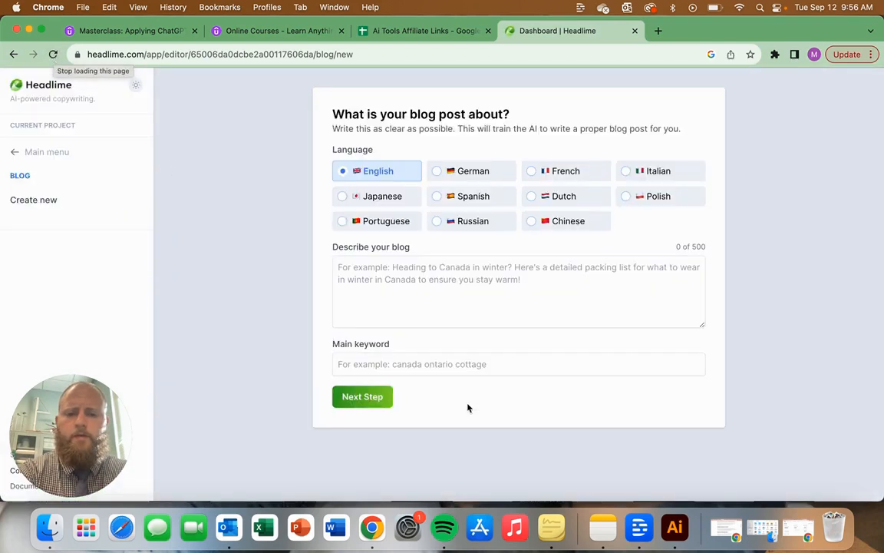
left_click(453, 294)
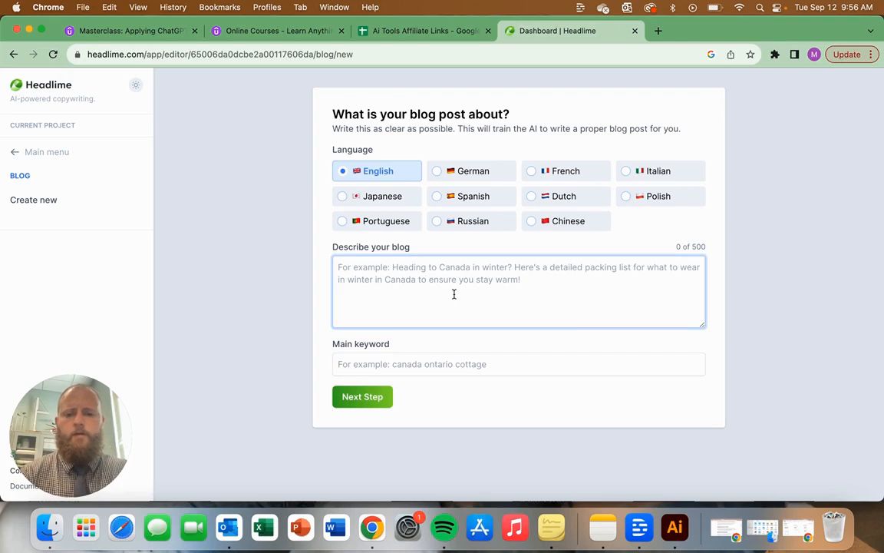
type("Dail")
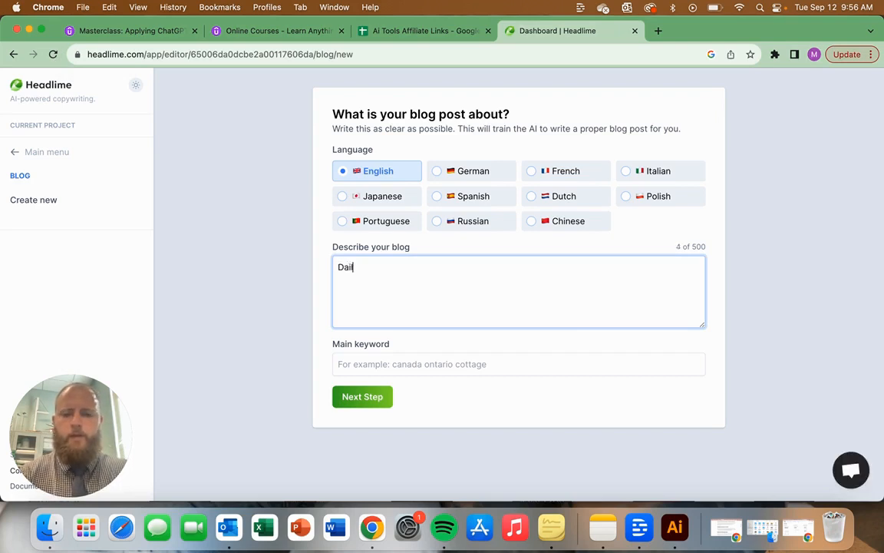
type("y Tech News")
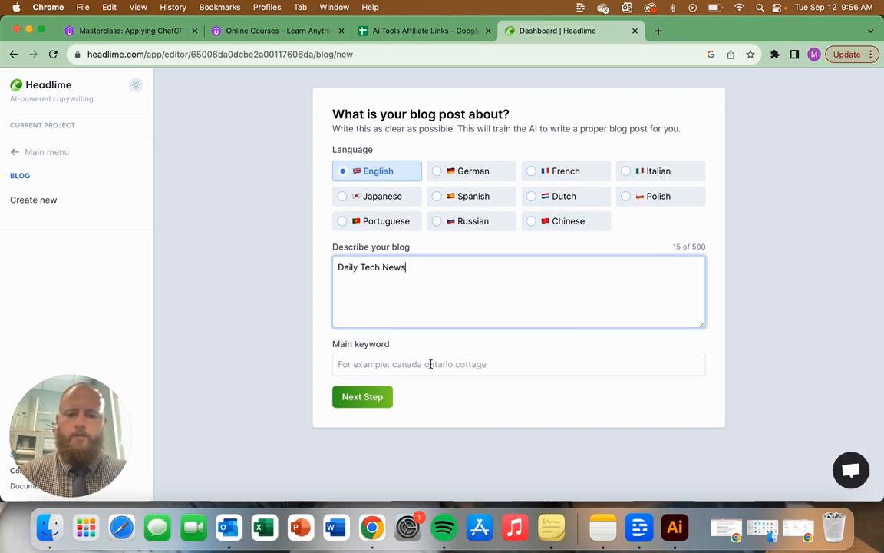
left_click(422, 372)
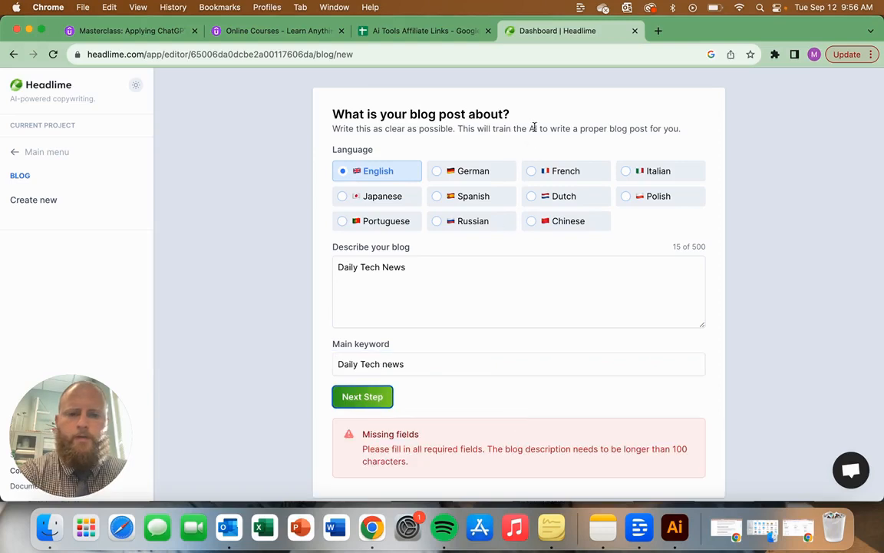
left_click(535, 292)
Step: Return to the library and restart the Blog Post tool in the first Tech News project with a new first blog
left_click(36, 150)
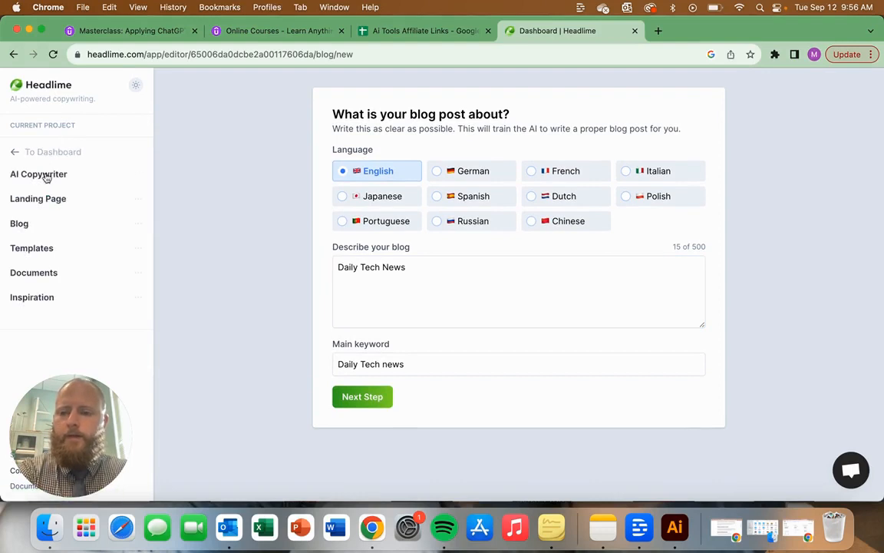
left_click(14, 54)
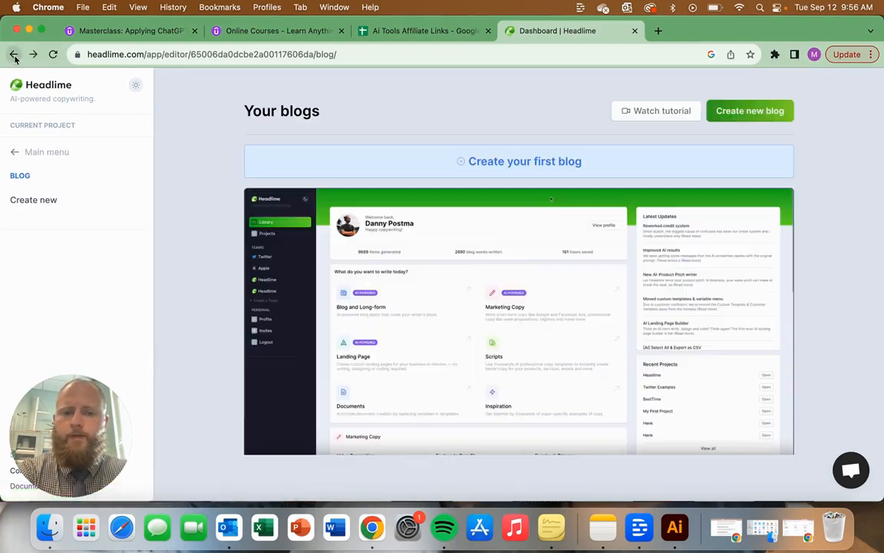
left_click(14, 55)
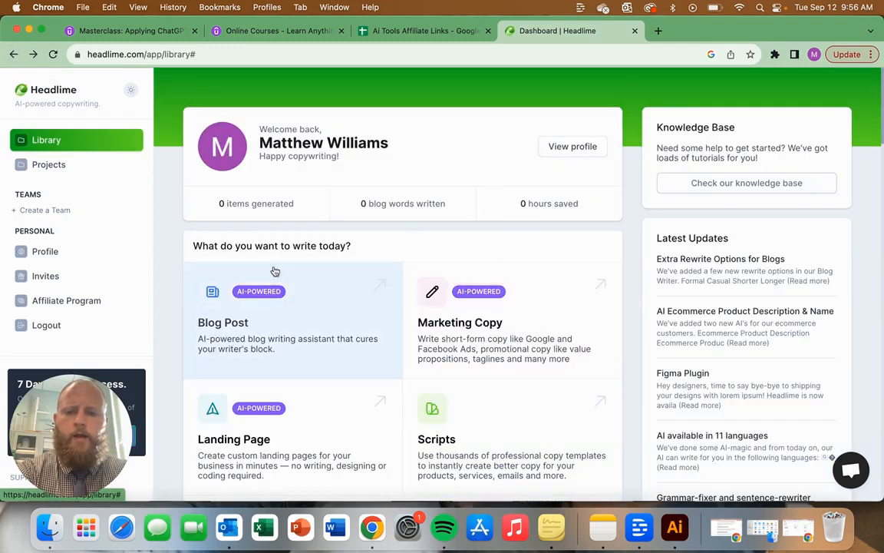
left_click(261, 330)
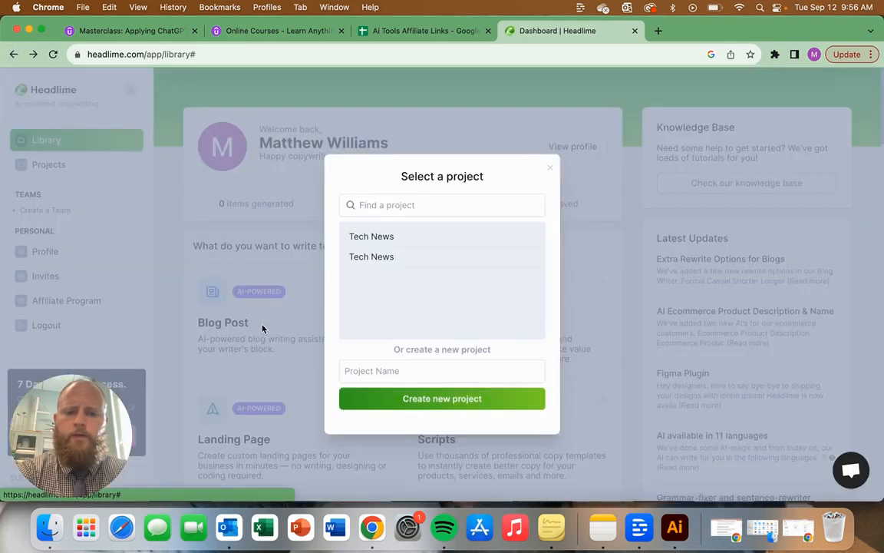
left_click(375, 234)
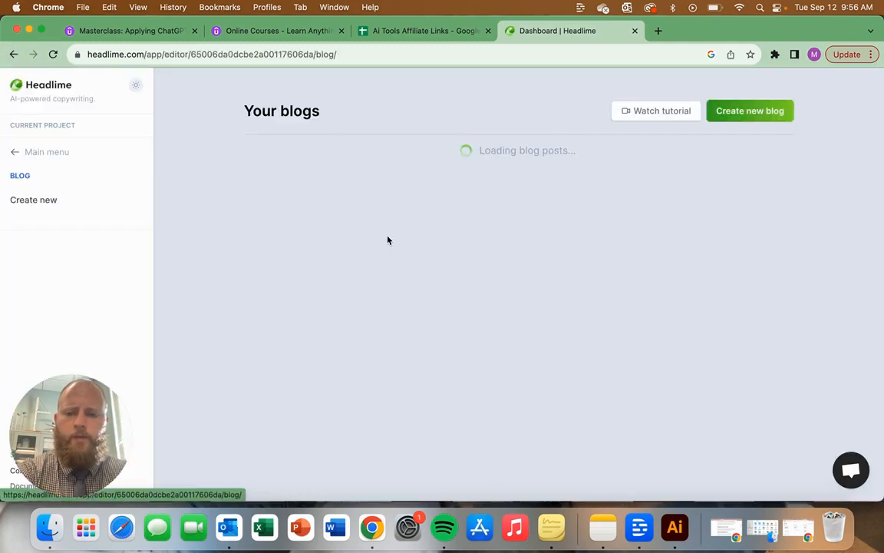
left_click(578, 162)
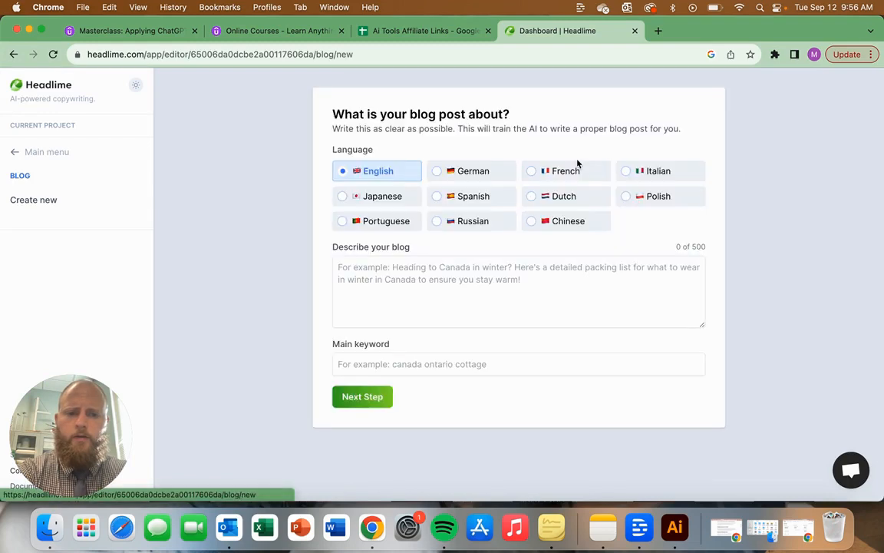
left_click(450, 286)
left_click(559, 365)
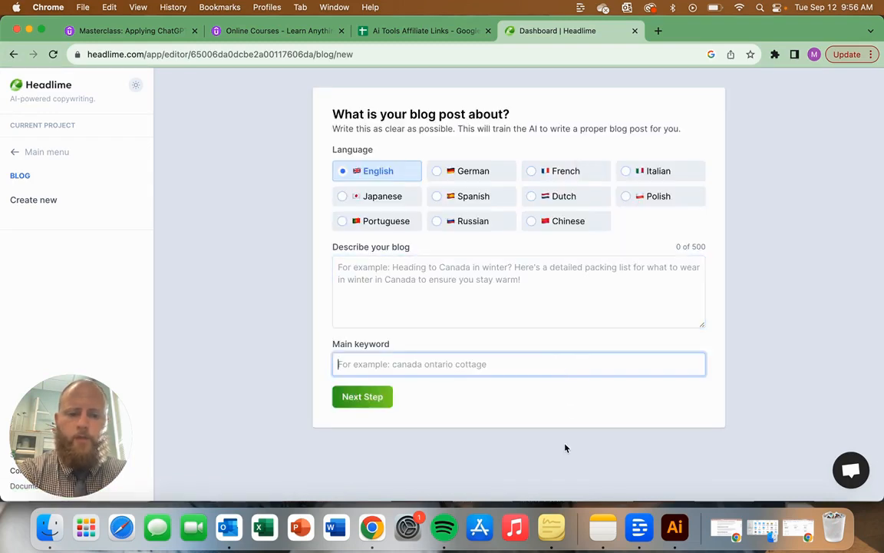
left_click(385, 222)
left_click(376, 172)
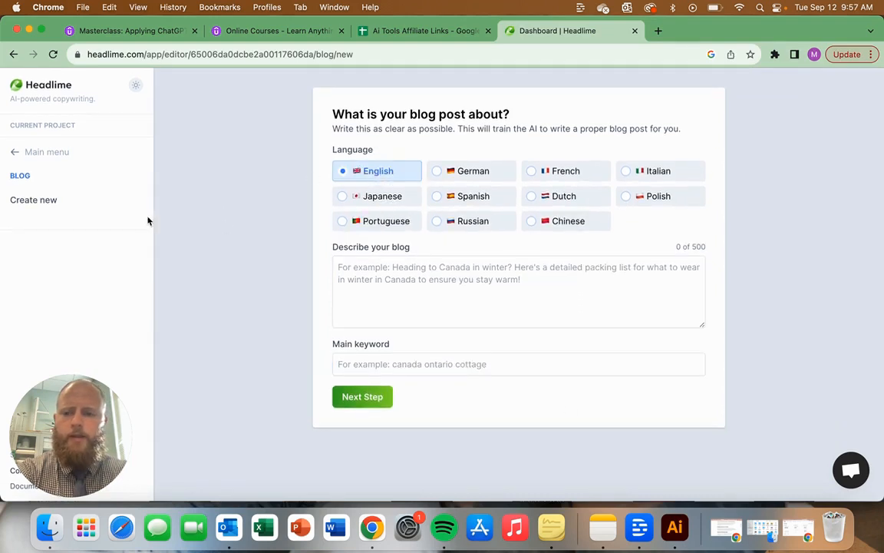
Step: Switch the Tech News project to the Landing Page builder and create a landing page named "Daily Tech News"
left_click(57, 157)
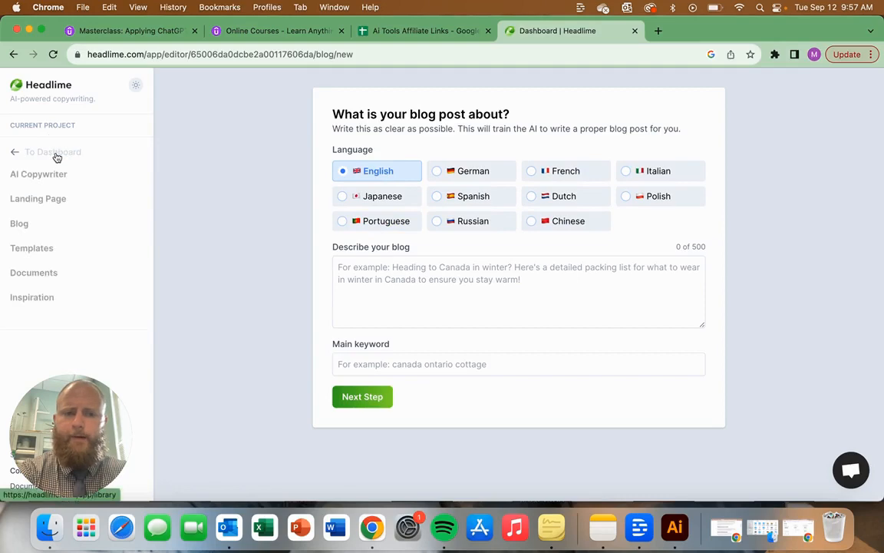
left_click(47, 199)
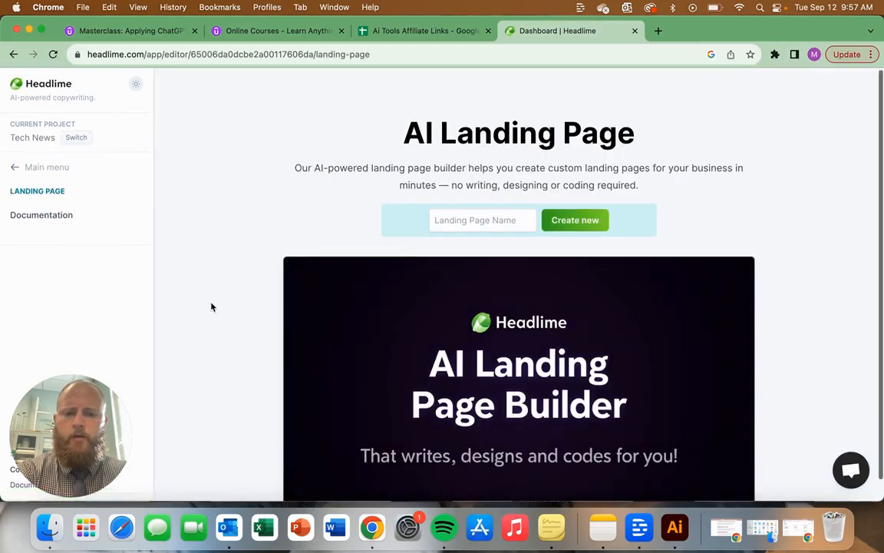
scroll(212, 305, "down", 1)
scroll(212, 306, "up", 1)
left_click(483, 221)
type("Daily")
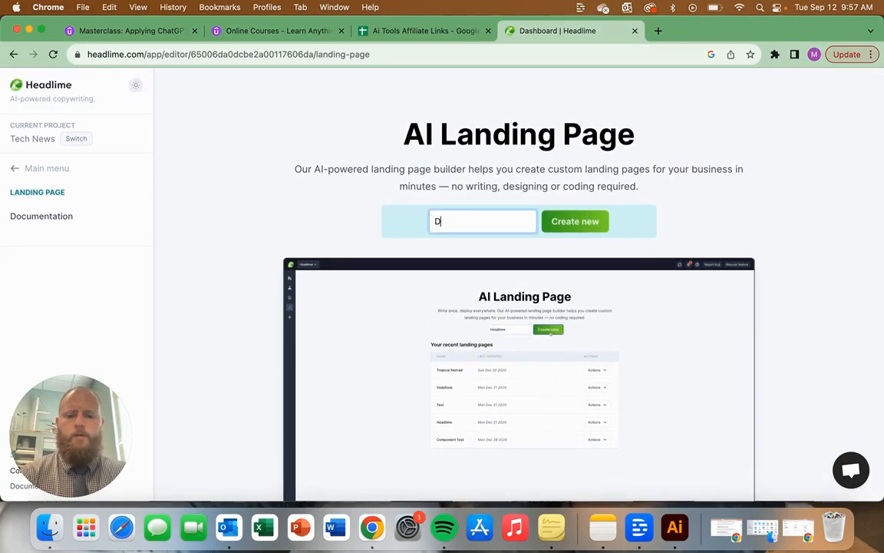
type("Tech News")
left_click(592, 222)
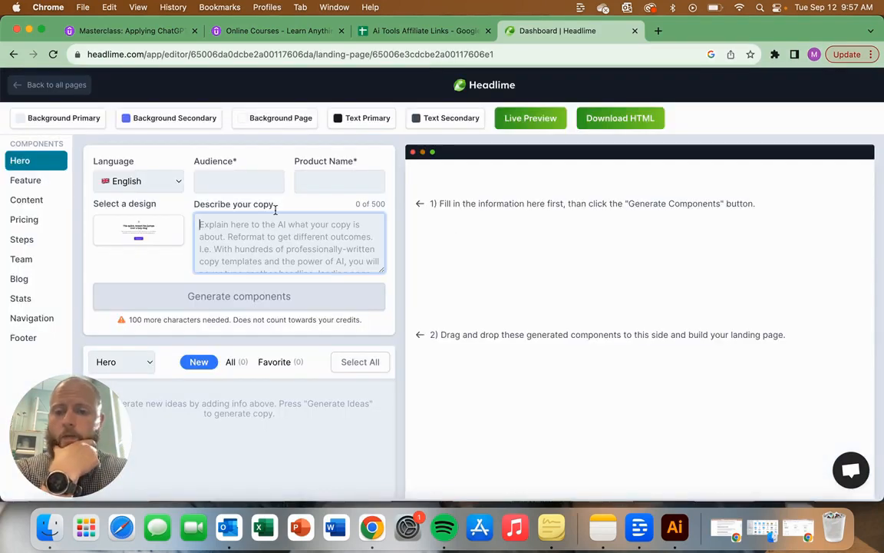
Step: Choose the hero design with a headline and buttons beside a blue-and-purple artwork image
left_click(245, 180)
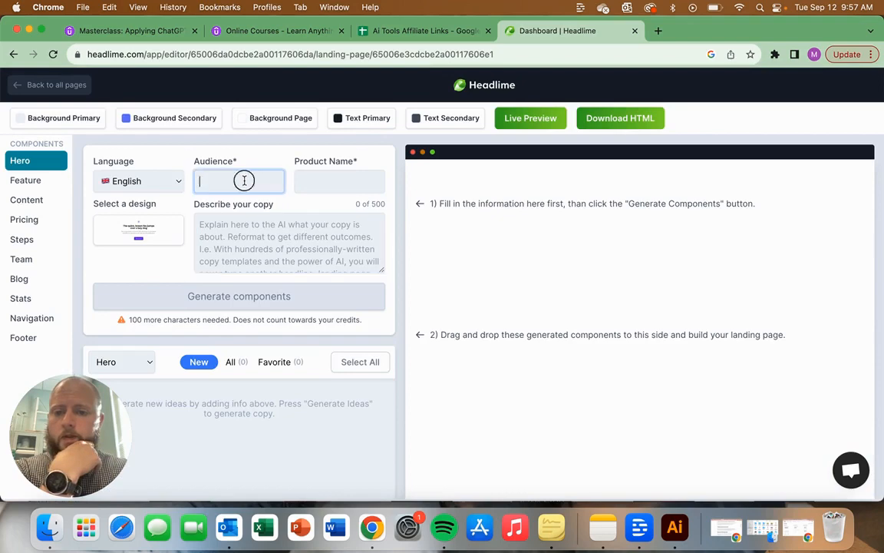
left_click(325, 183)
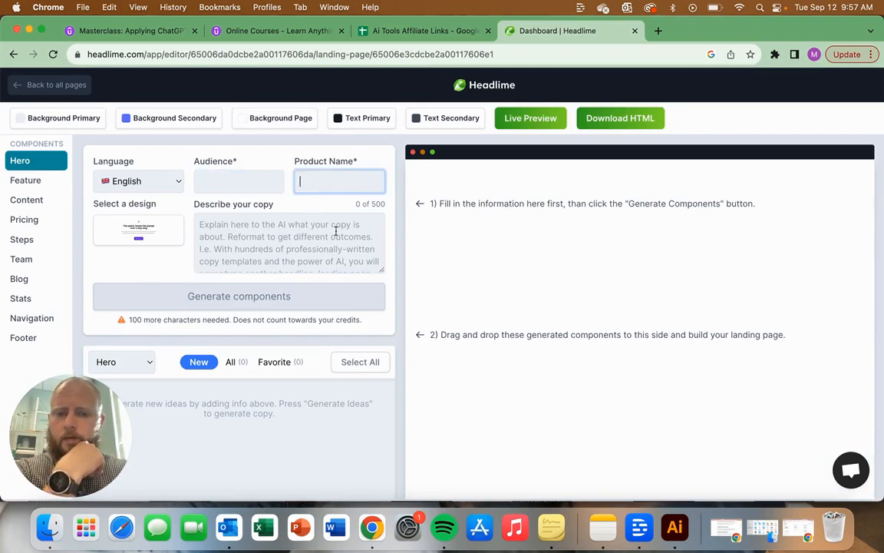
left_click(259, 180)
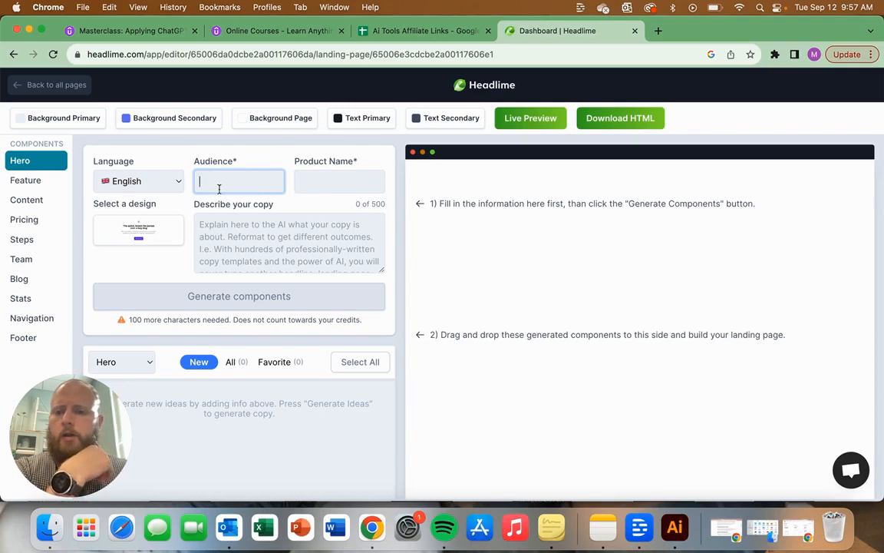
left_click(158, 225)
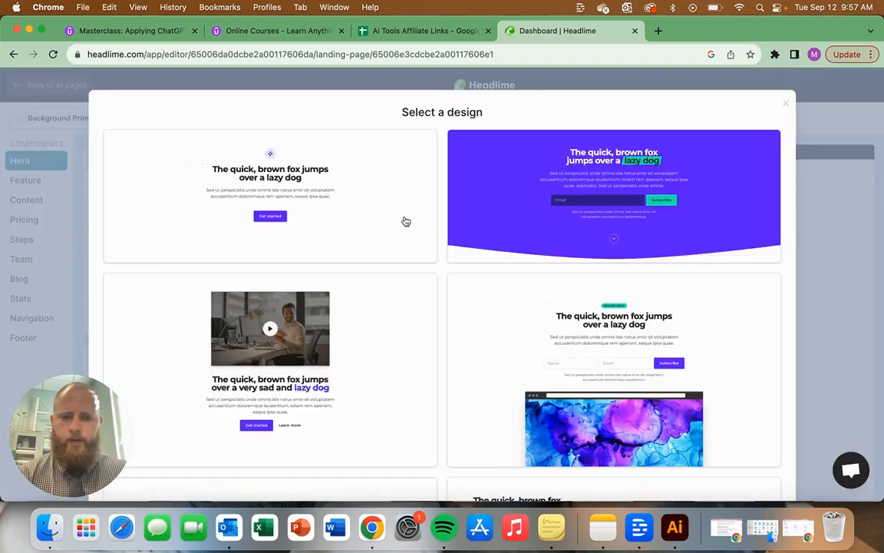
scroll(406, 222, "down", 10)
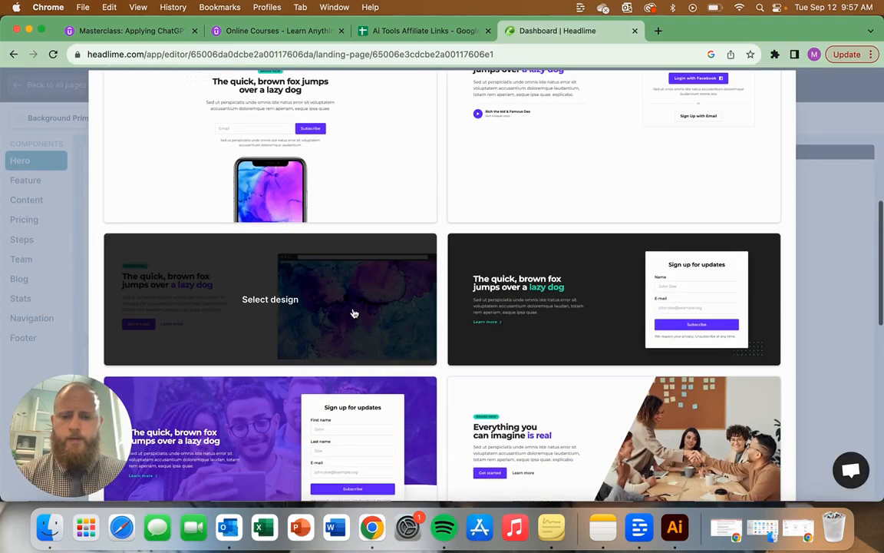
left_click(357, 324)
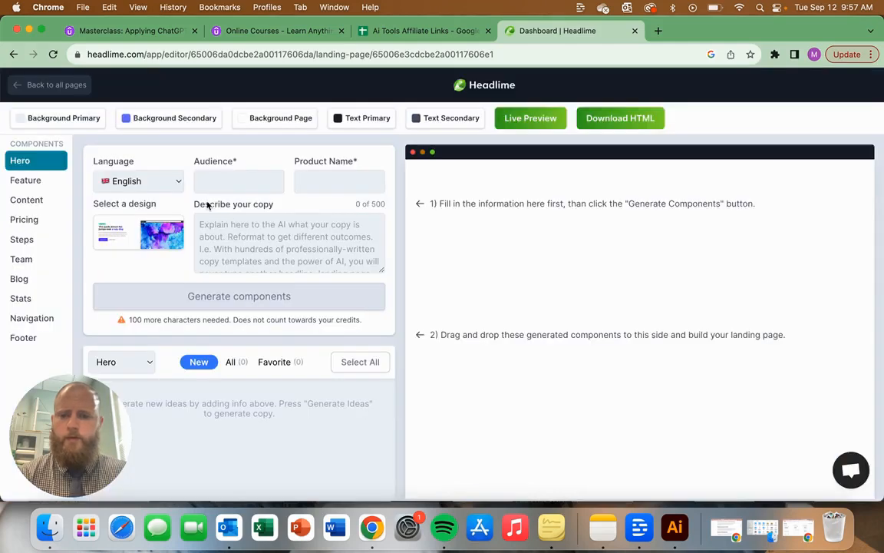
Step: Set the hero's audience to "Profressionals" and product name to "Tech Classes", and begin the copy description with "This is a class"
left_click(231, 185)
type("Proffessionals")
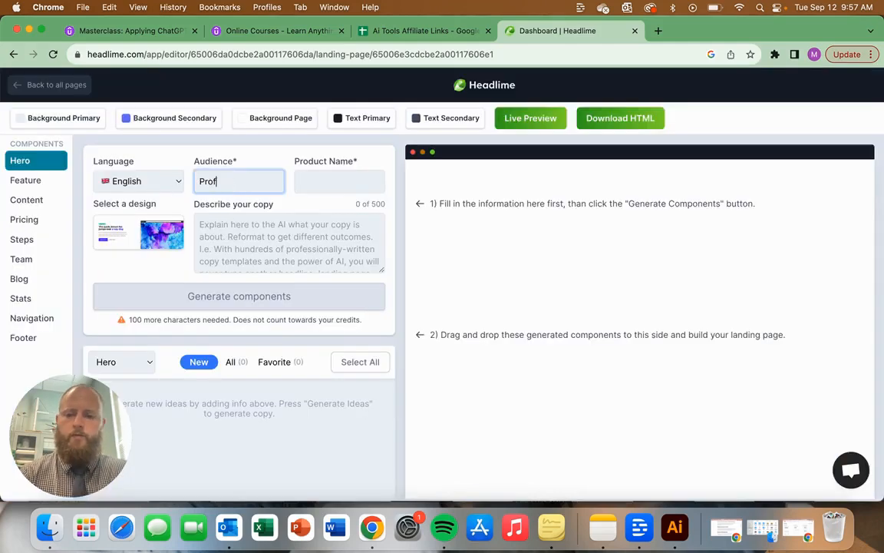
left_click(331, 186)
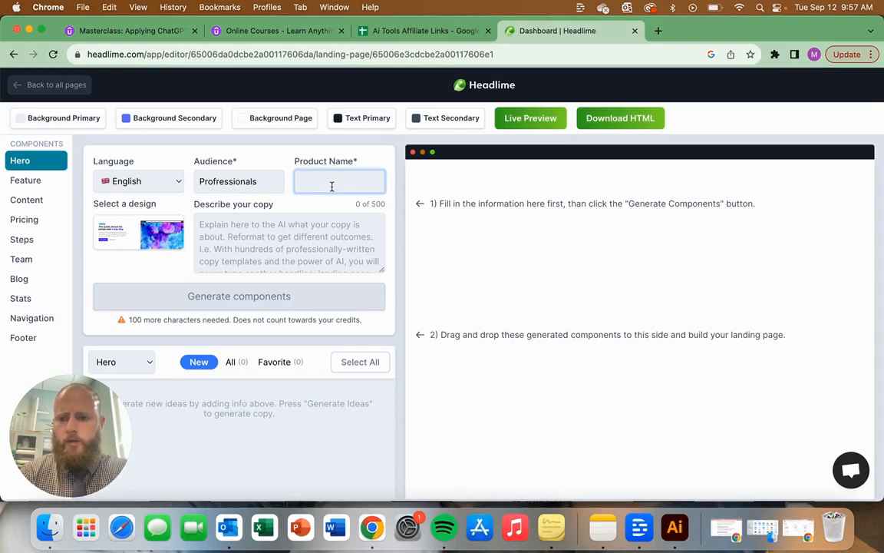
type("Tech Classes")
key("Tab")
type("This")
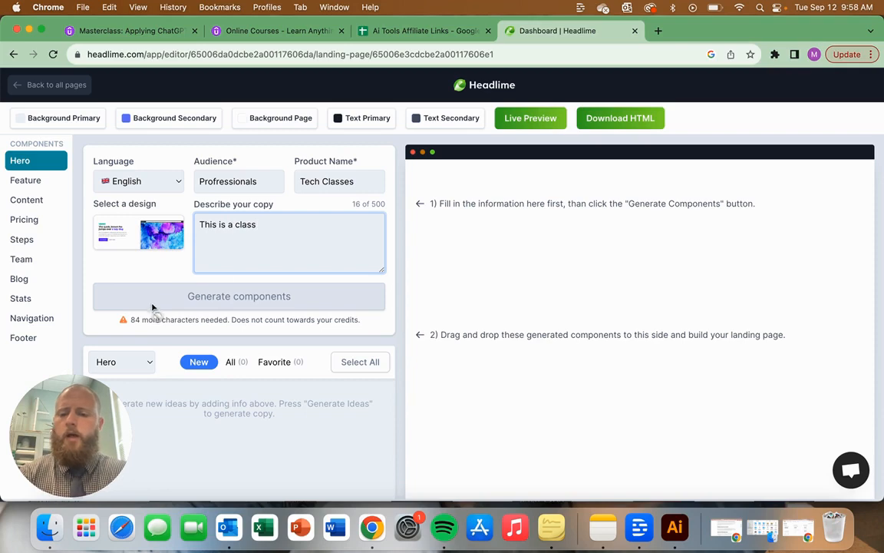
Step: Check the copy description's remaining character requirement and the list of component types for generated ideas
left_click_drag(128, 319, 159, 319)
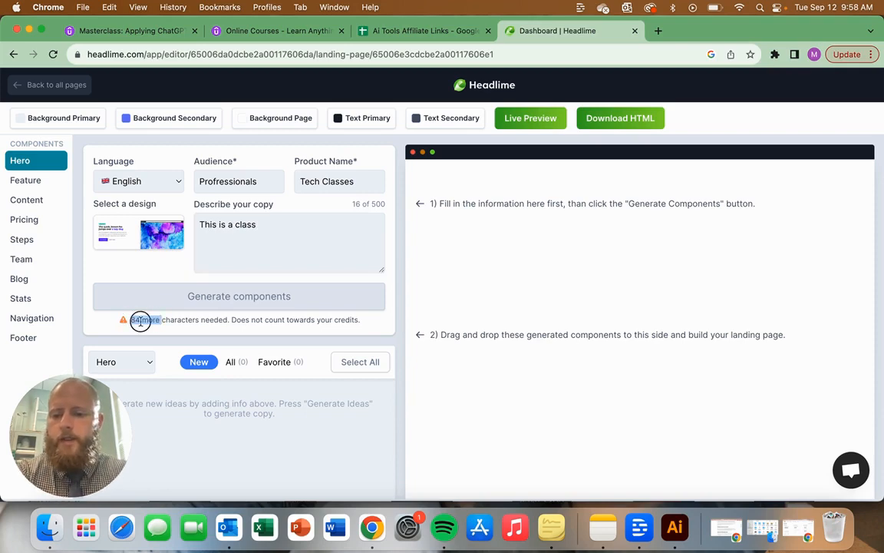
triple_click(139, 321)
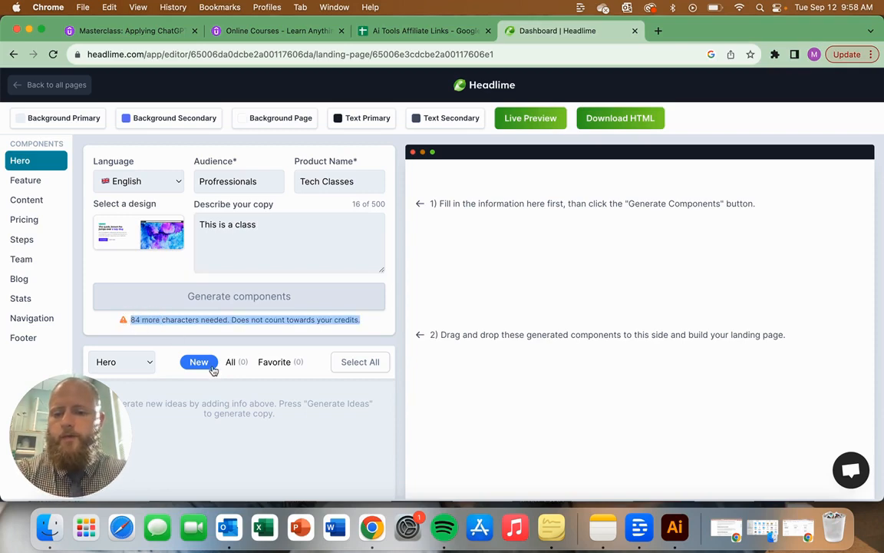
left_click(141, 367)
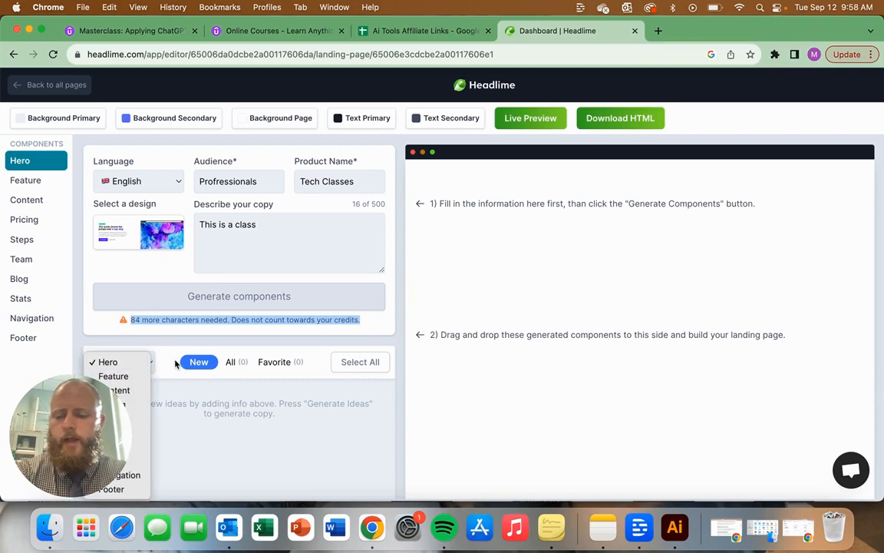
left_click(80, 413)
left_click_drag(593, 412, 817, 409)
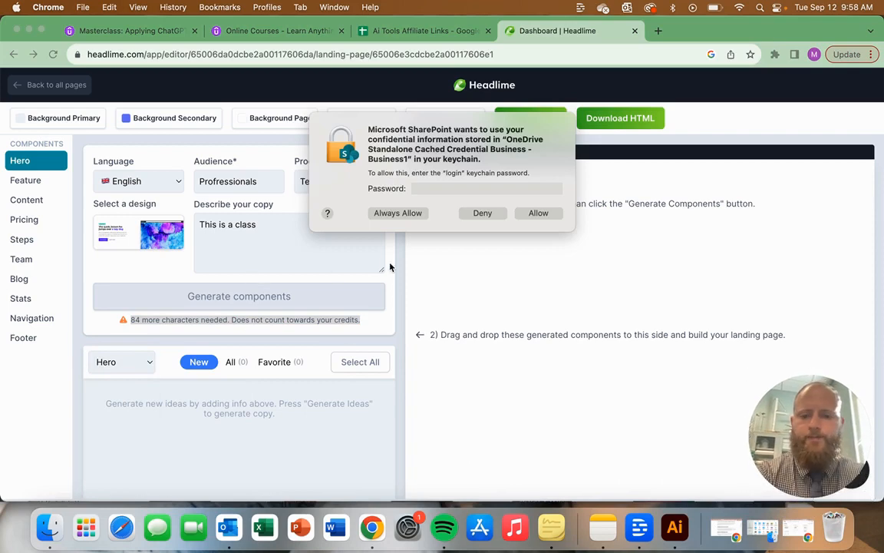
Step: Deny the SharePoint keychain access request and extend the hero's copy description with "about tech. It will teach students how to use ai"
left_click(479, 213)
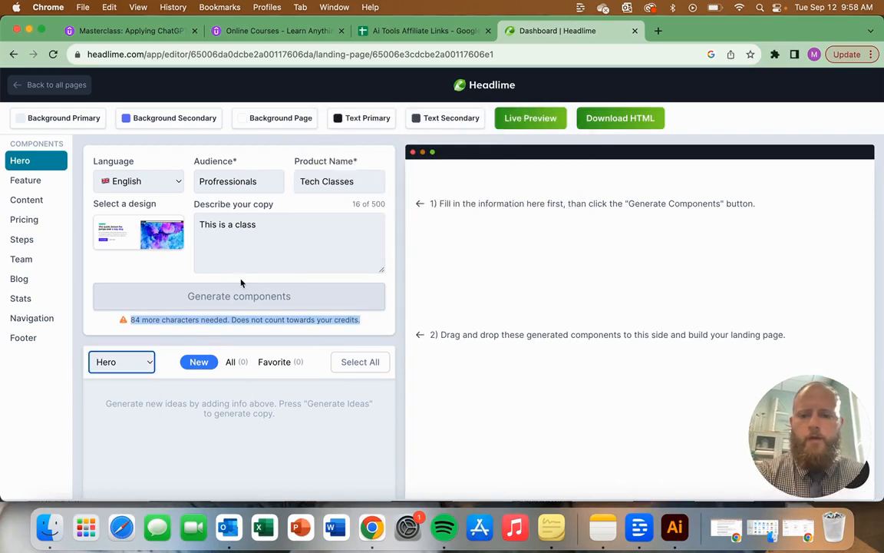
left_click(269, 238)
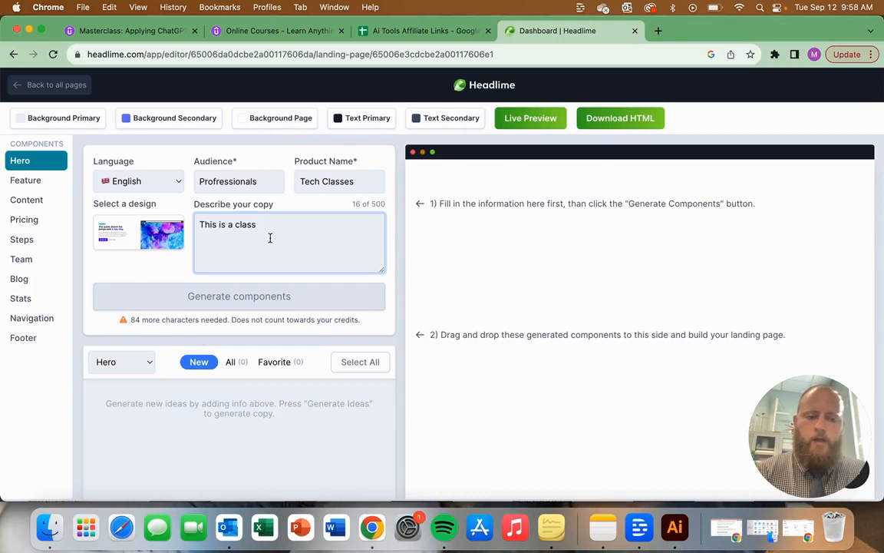
type("about te")
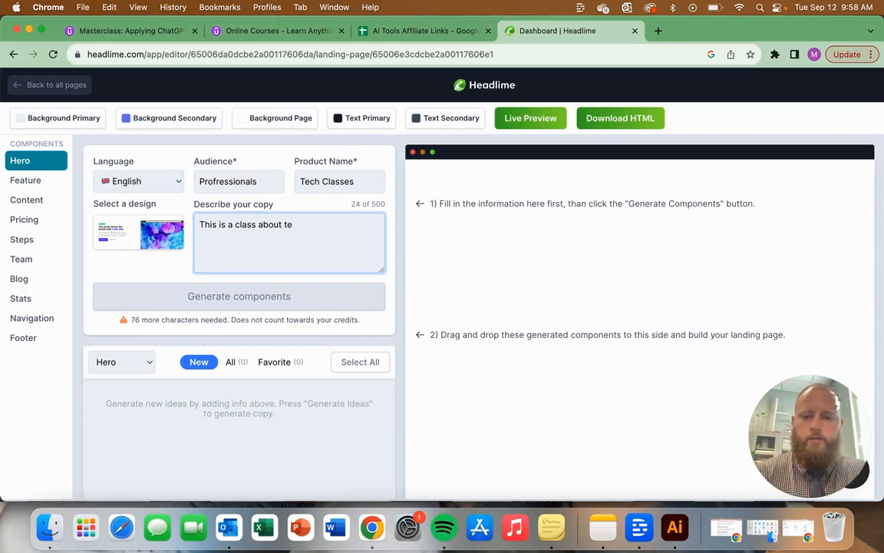
type("ch.  It will teach")
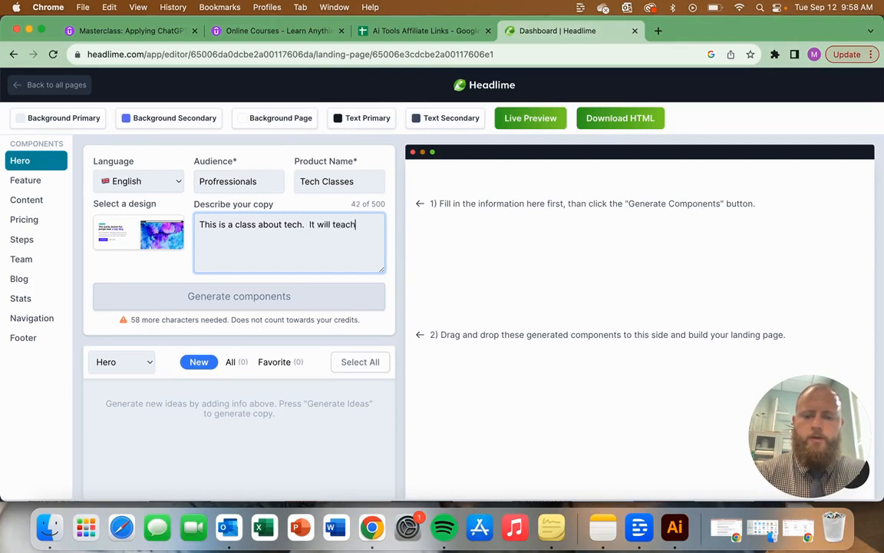
type(" students h")
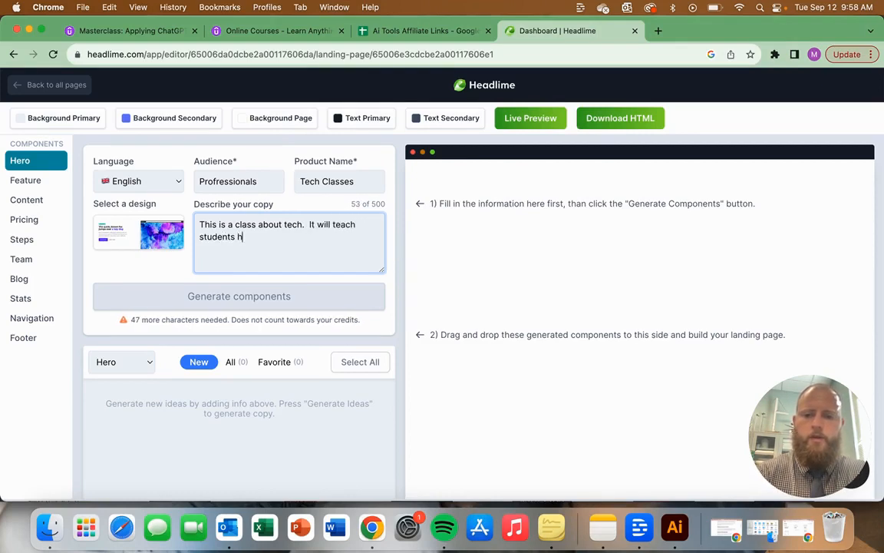
type("ow to use ai ")
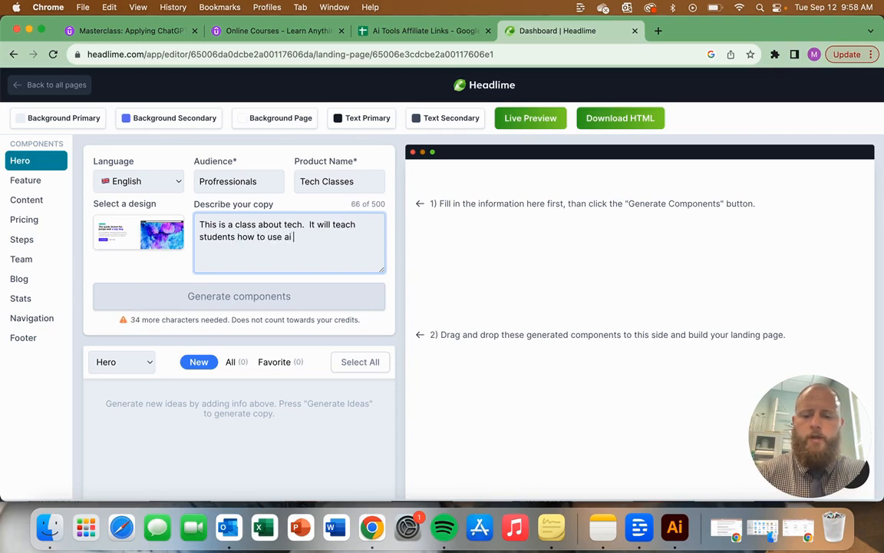
type("tools as well a")
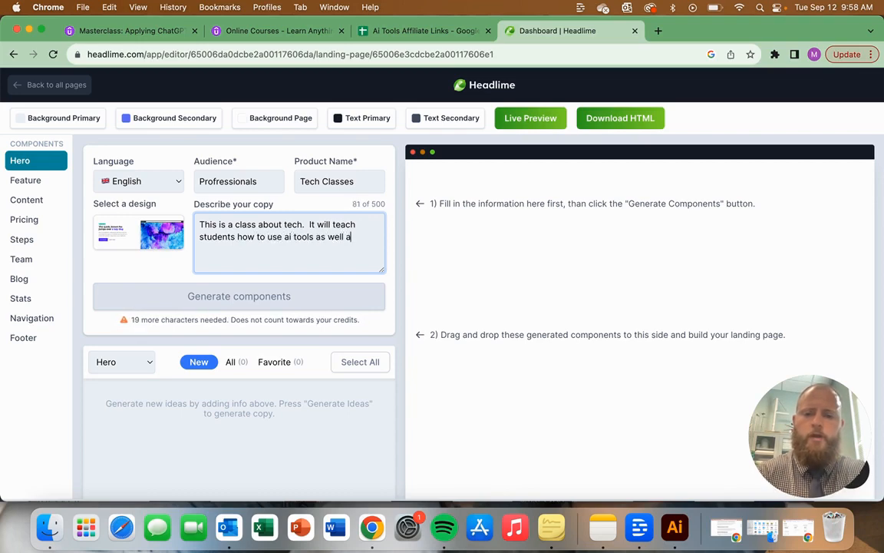
type("s provi")
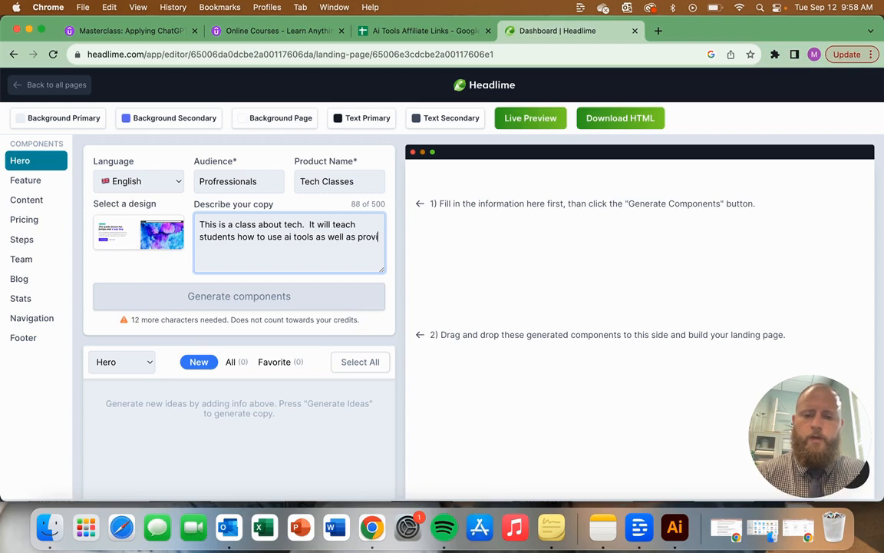
type("ding some of the best Ai tools")
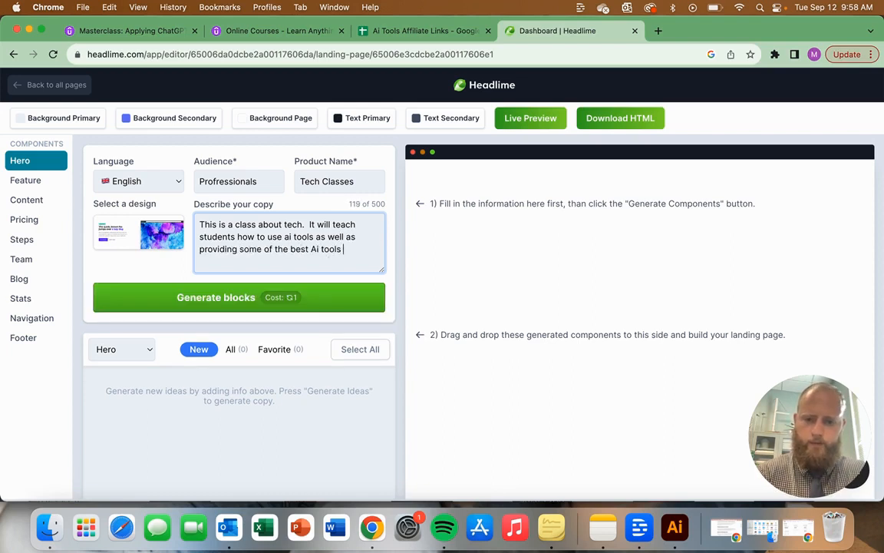
type(" available.")
Step: Generate the hero blocks and place the "Get ahead in the tech industry." hero on the landing page canvas
left_click(201, 298)
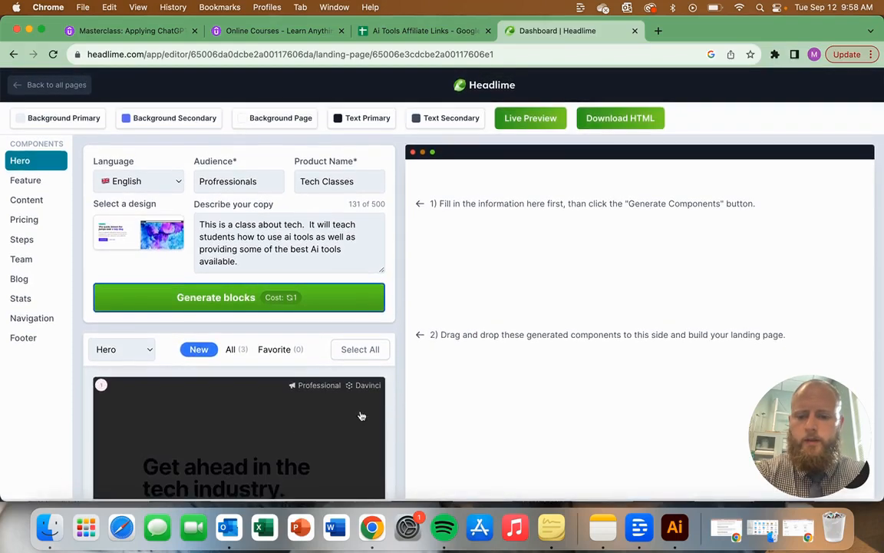
left_click_drag(355, 430, 572, 231)
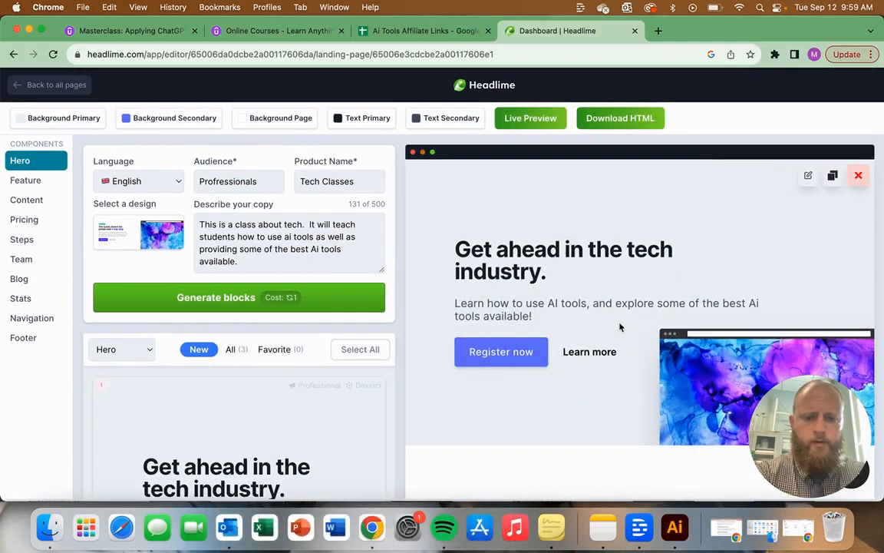
Step: Examine the hero placed on the landing page and the alternative hero blocks generated for it
scroll(620, 328, "down", 2)
scroll(620, 328, "up", 2)
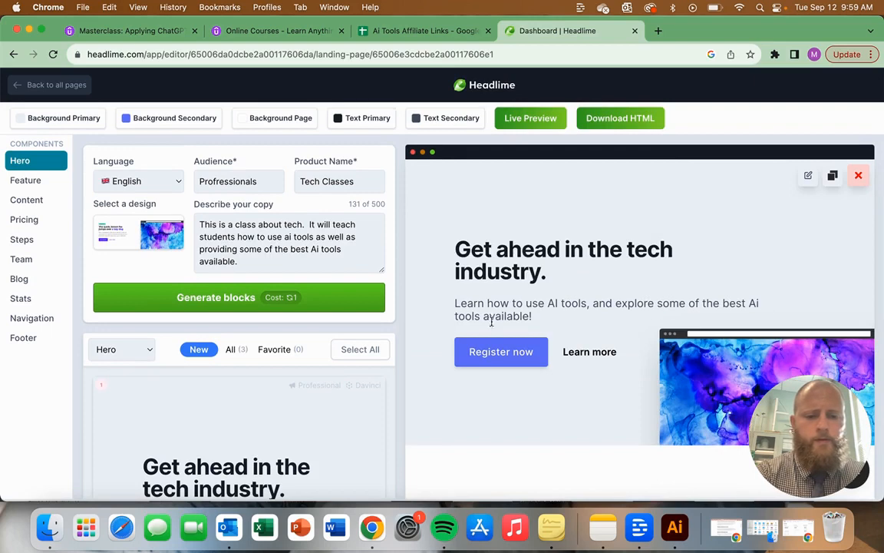
scroll(604, 346, "down", 2)
scroll(583, 349, "up", 2)
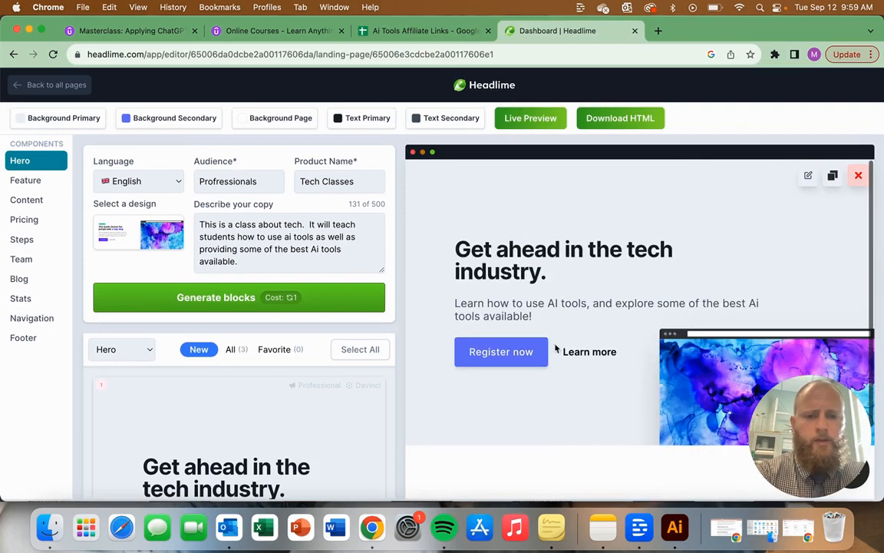
scroll(572, 310, "down", 2)
scroll(572, 310, "up", 2)
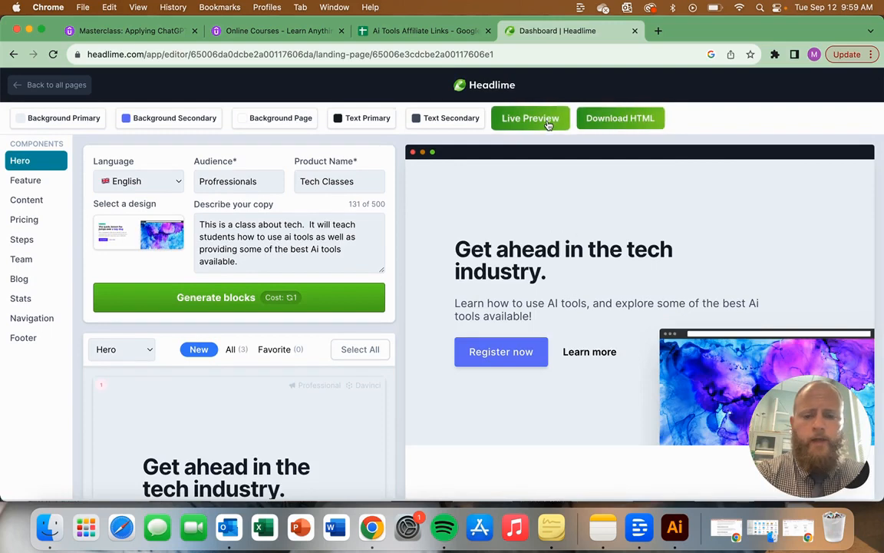
scroll(577, 340, "down", 2)
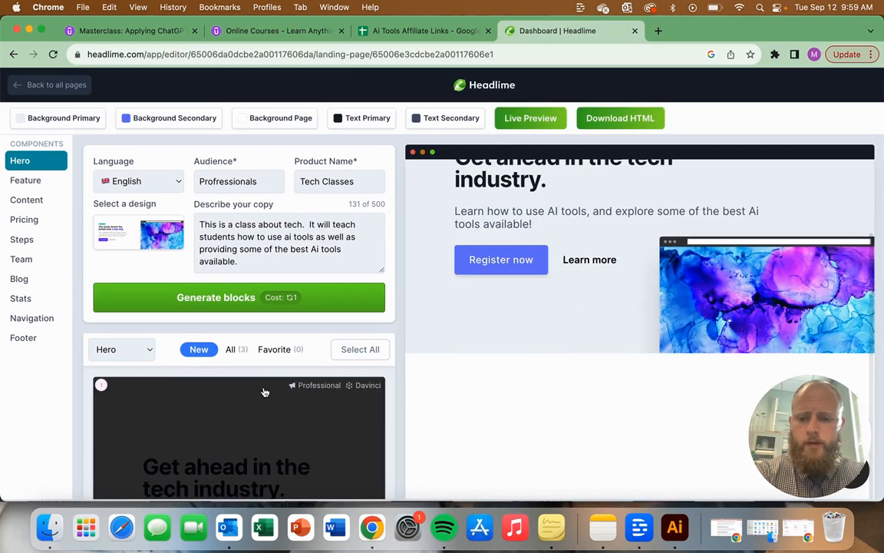
scroll(263, 393, "down", 3)
scroll(255, 415, "down", 5)
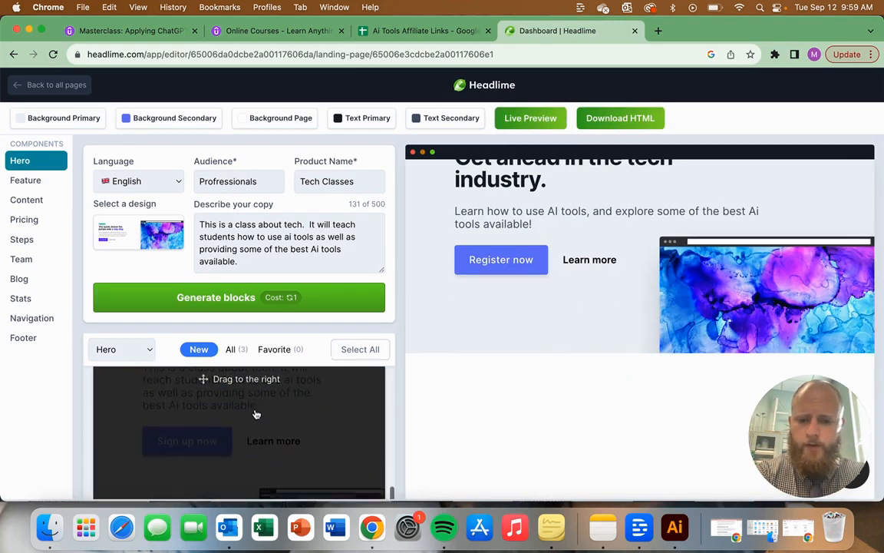
scroll(257, 414, "down", 3)
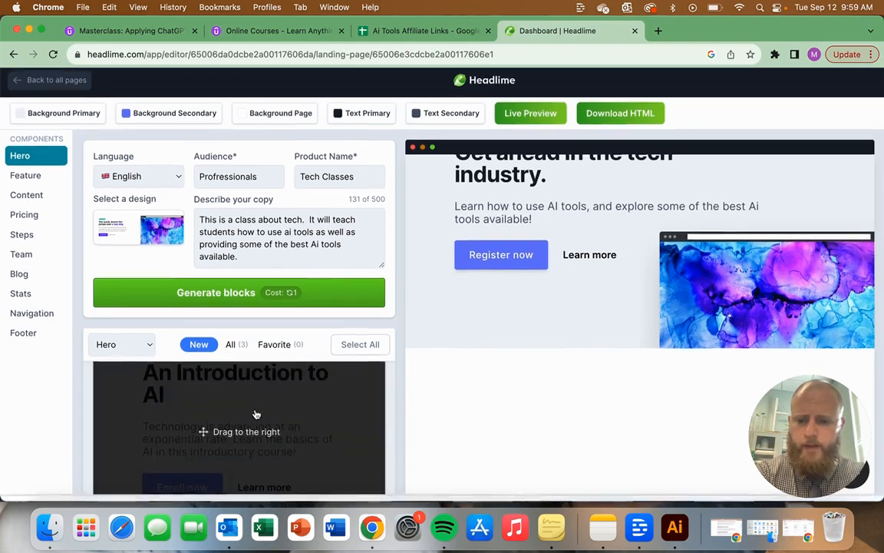
scroll(257, 414, "up", 10)
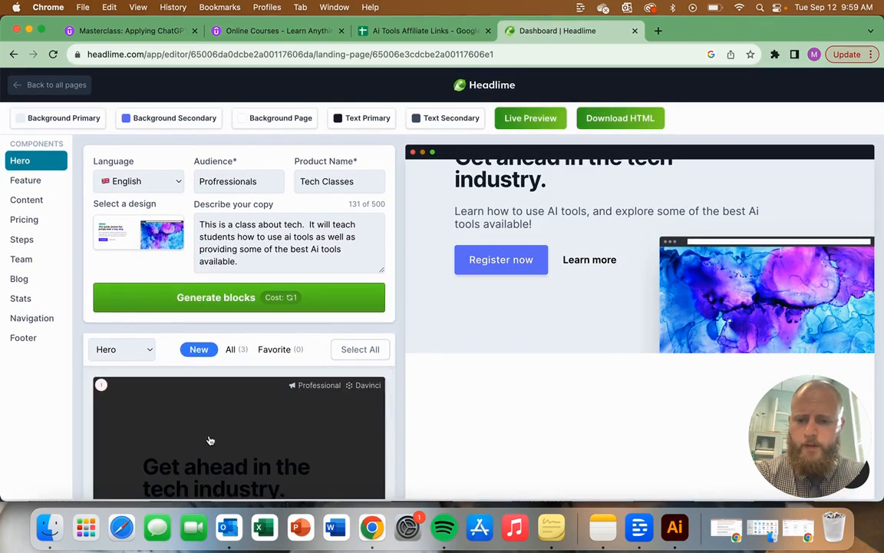
scroll(591, 346, "up", 3)
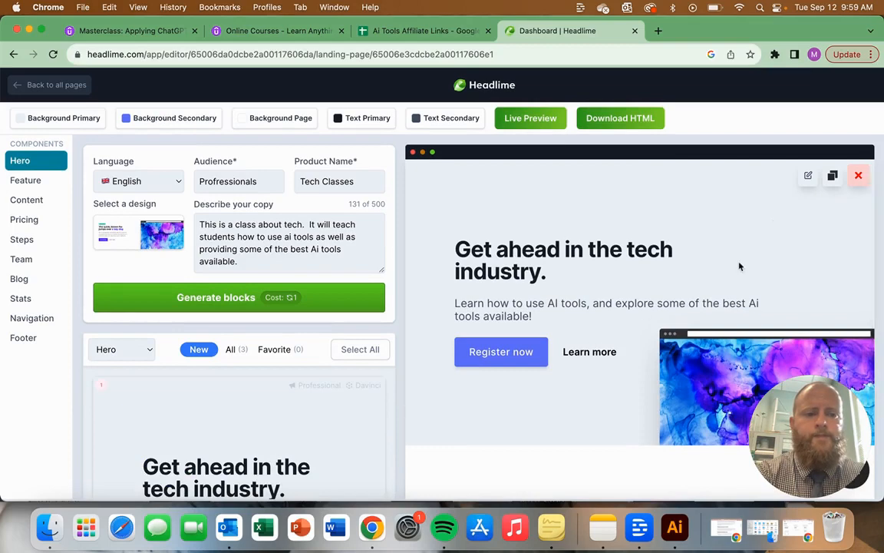
Step: Download the landing page as HTML, view the downloaded tailwind.html file in the browser, and return to the page editor
left_click(625, 123)
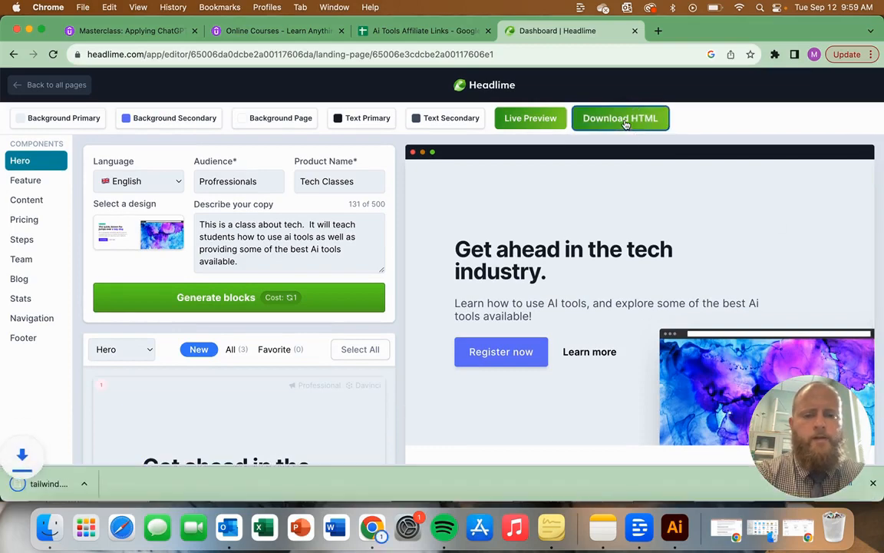
left_click(90, 483)
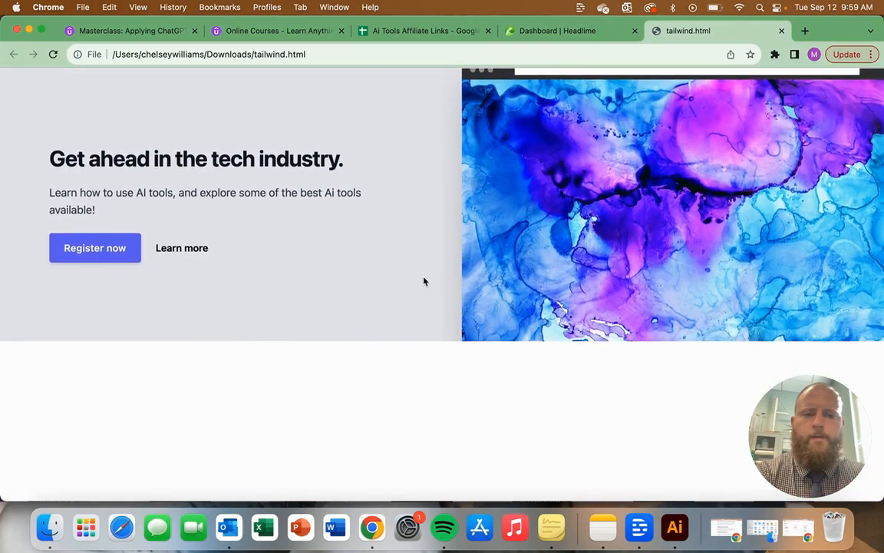
left_click(558, 31)
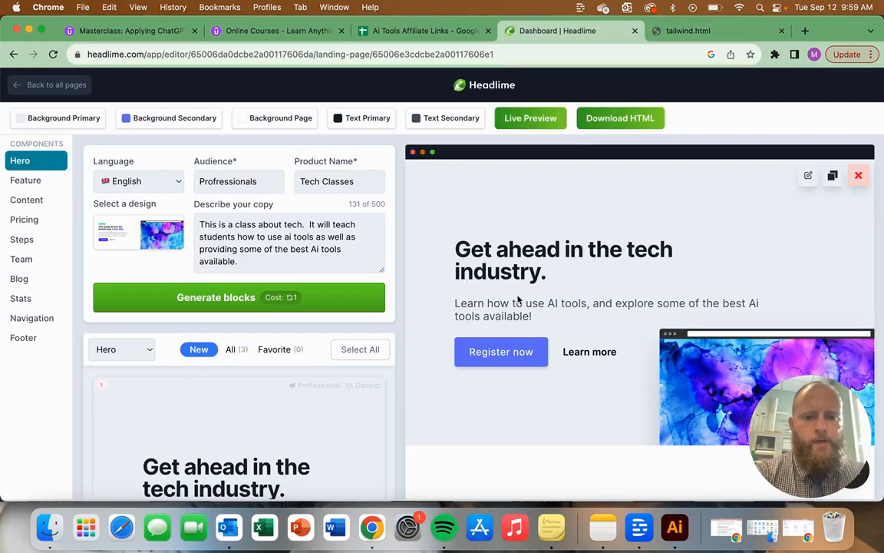
Step: Try light purple as the landing page's primary text colour, and change it to a very dark grey
left_click(370, 119)
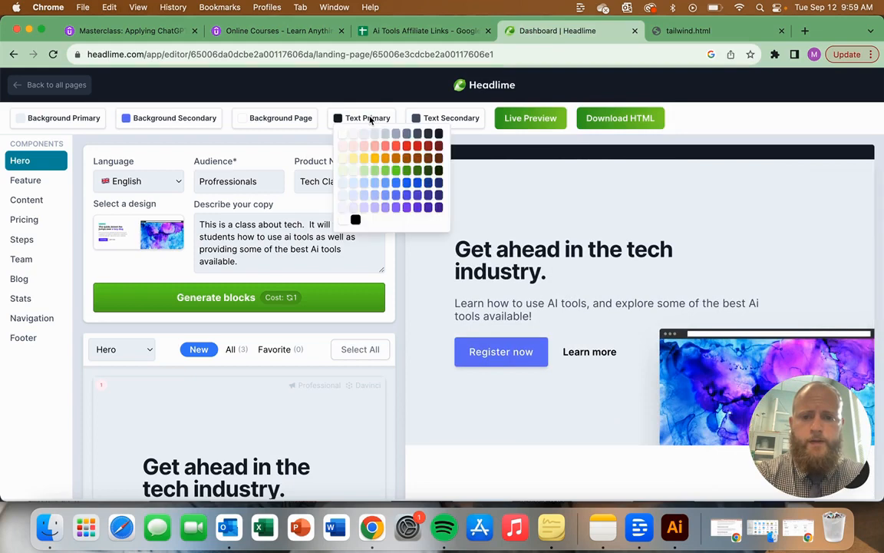
left_click(375, 207)
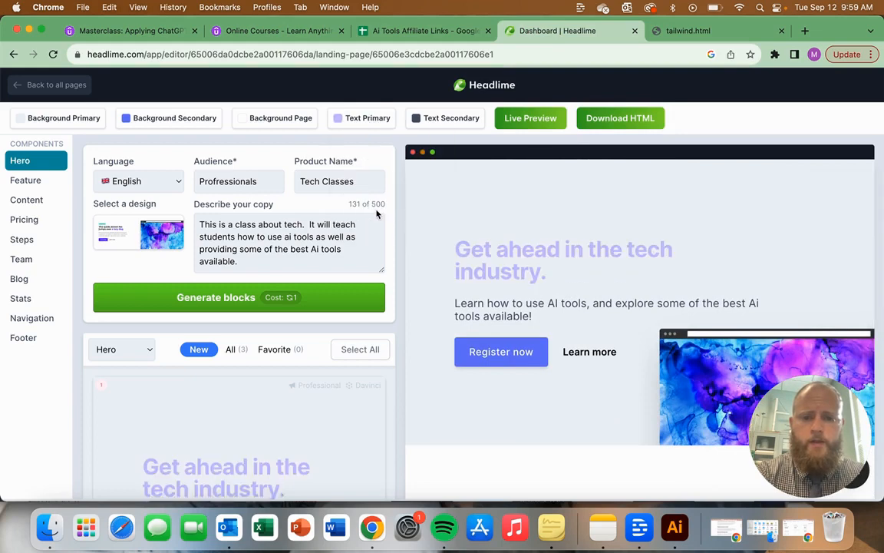
left_click(365, 120)
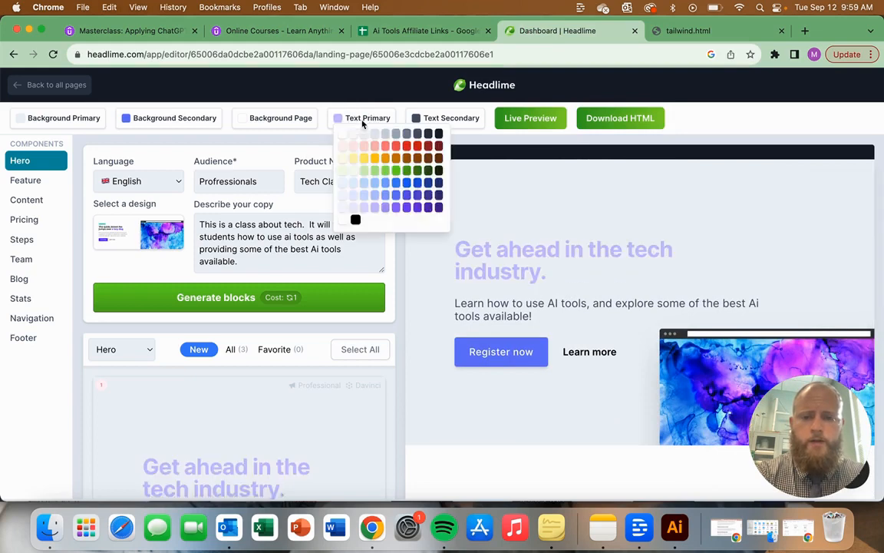
left_click(427, 137)
scroll(430, 300, "down", 2)
scroll(443, 310, "up", 2)
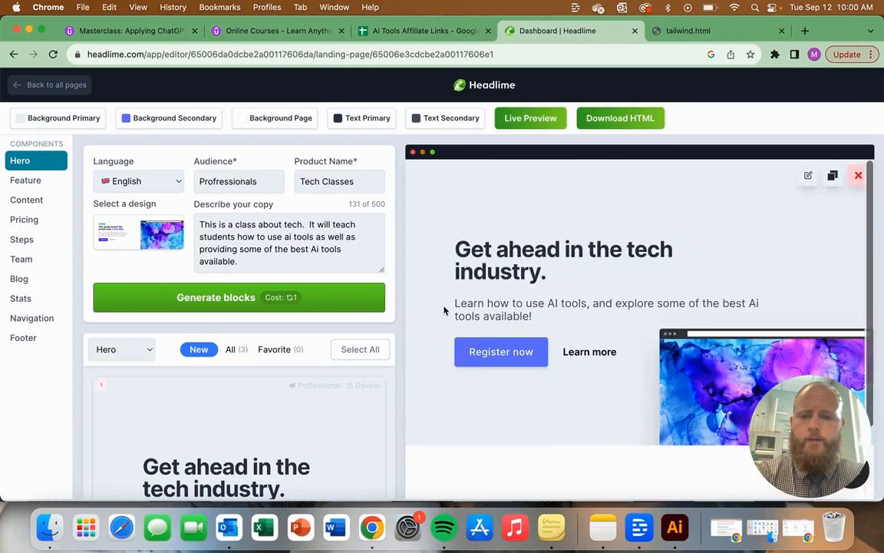
Step: Set the landing page's secondary text colour to a medium grey and its secondary background colour to red
left_click(447, 118)
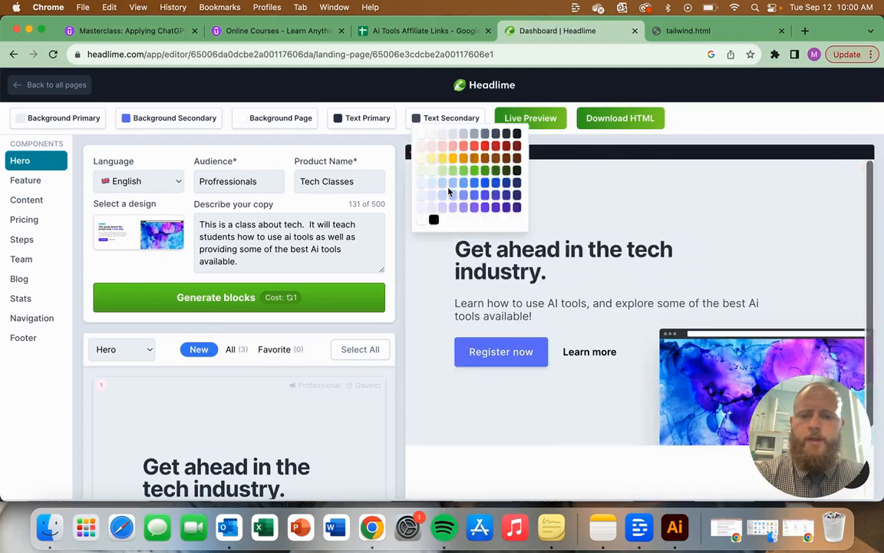
left_click(487, 138)
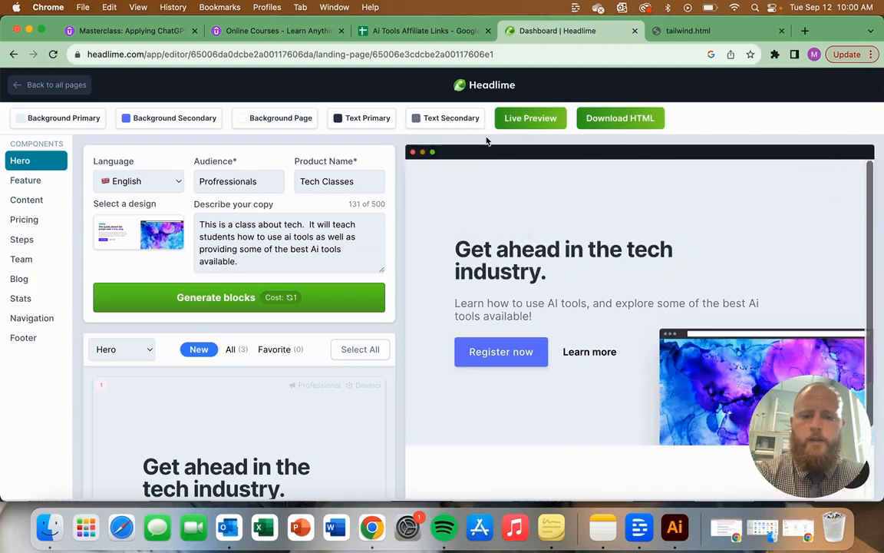
left_click(192, 120)
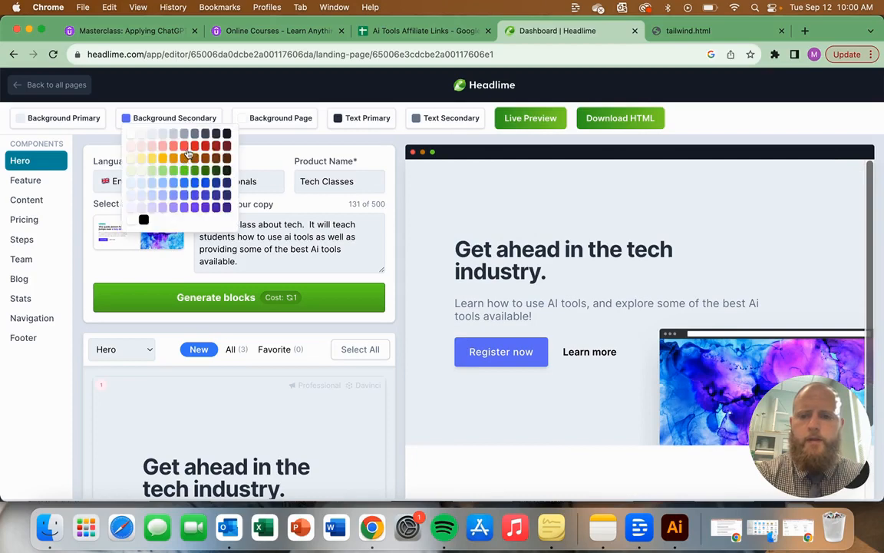
left_click(185, 147)
left_click(180, 119)
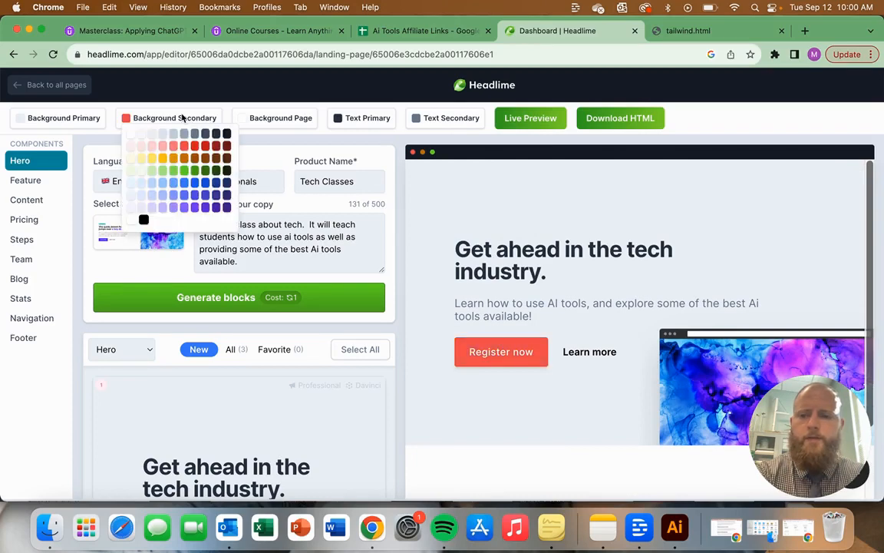
Step: Switch to the Content component and choose the "Let us handle your next destination" design with the photo collage
left_click(34, 184)
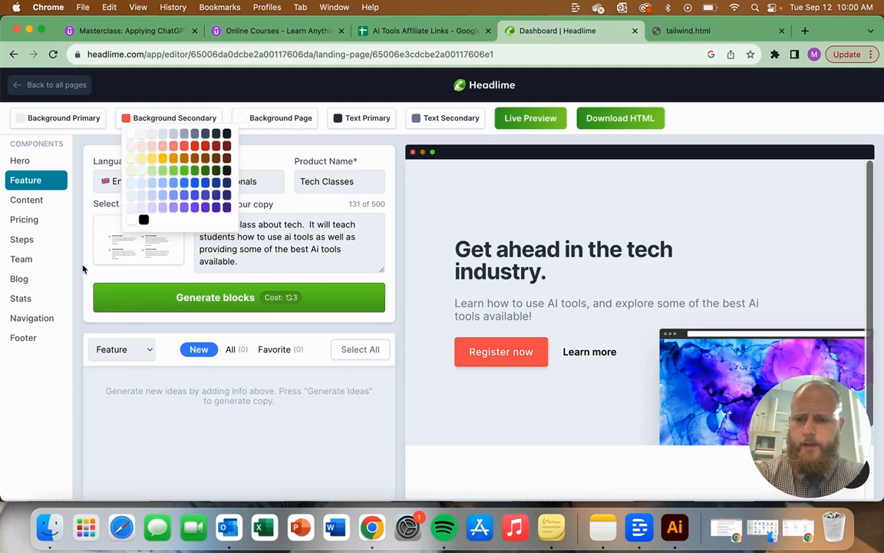
left_click(32, 197)
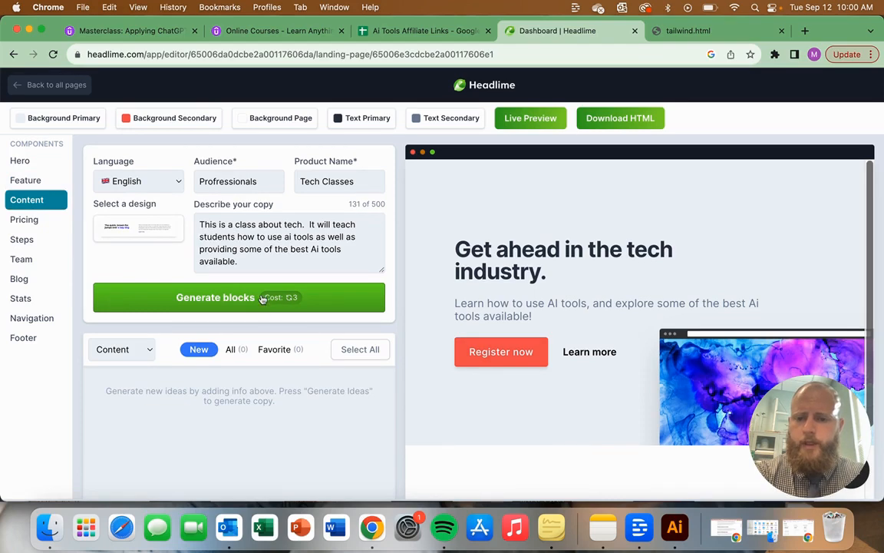
mouse_move(168, 240)
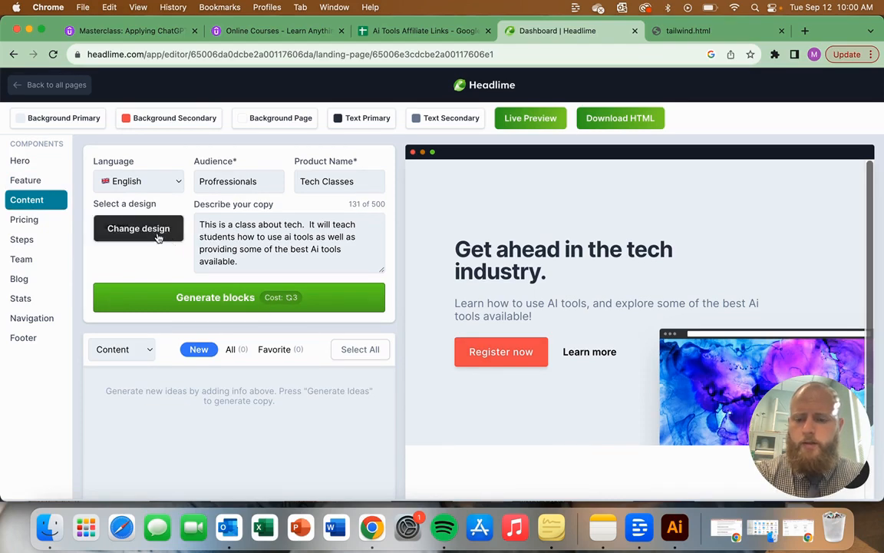
left_click(158, 238)
scroll(547, 297, "down", 3)
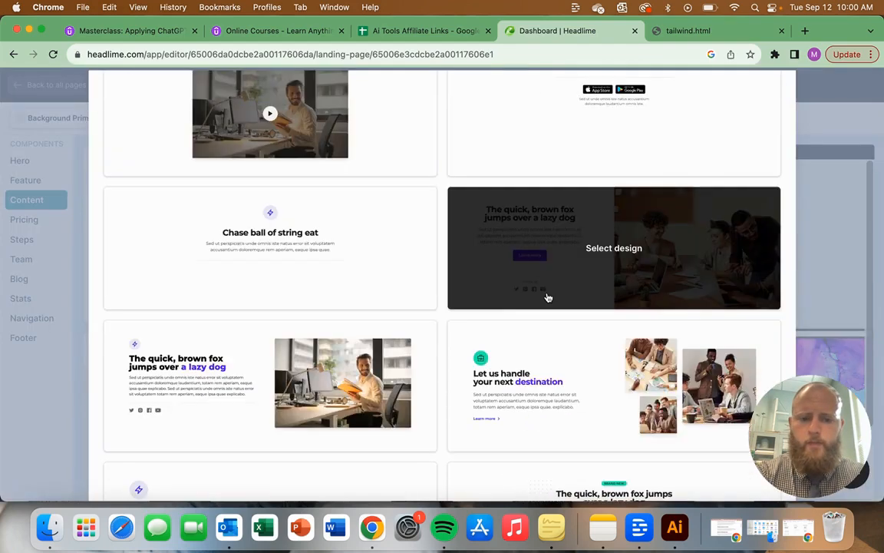
left_click(553, 405)
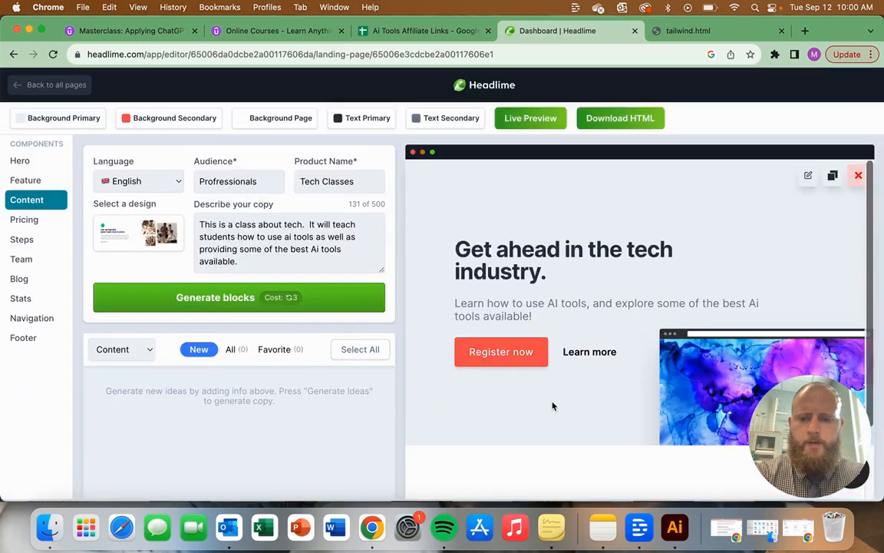
Step: Generate the Content blocks and add the "You are going to learn the best tools and how to use them" block below the hero section
left_click(304, 302)
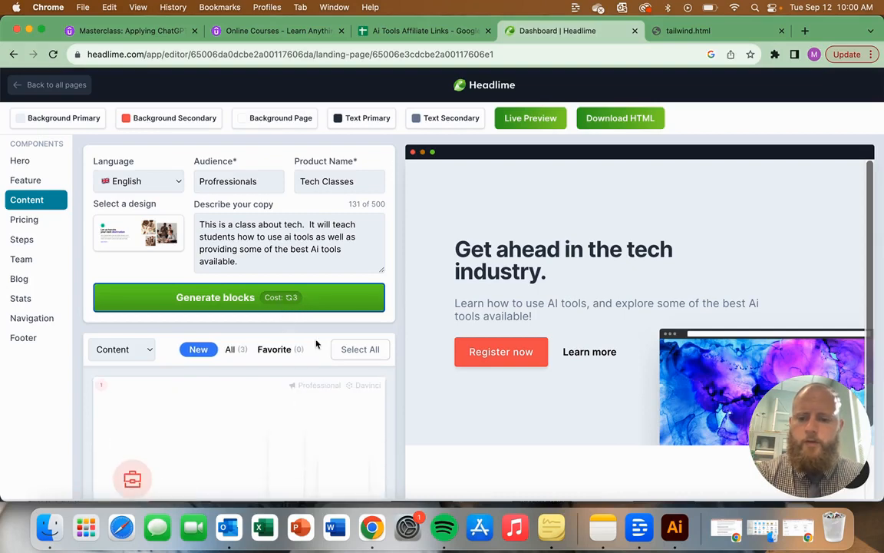
scroll(330, 426, "down", 5)
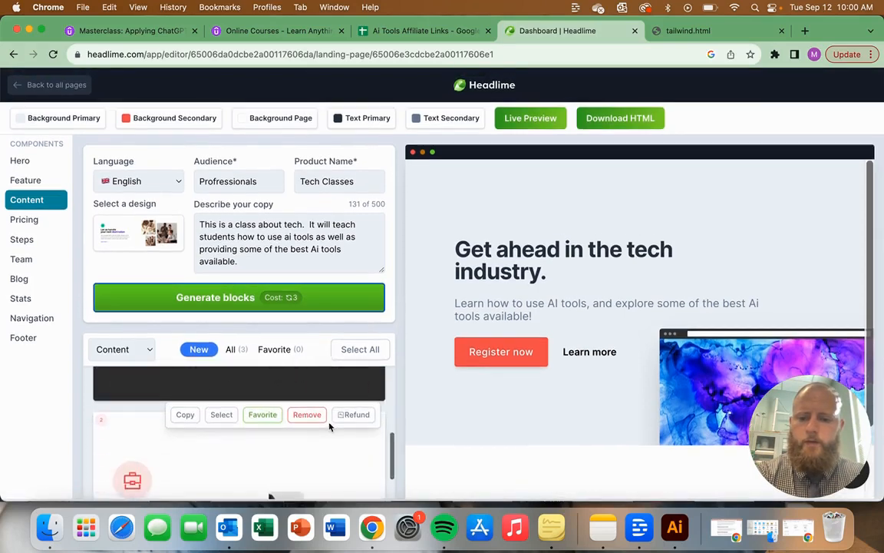
scroll(330, 427, "down", 5)
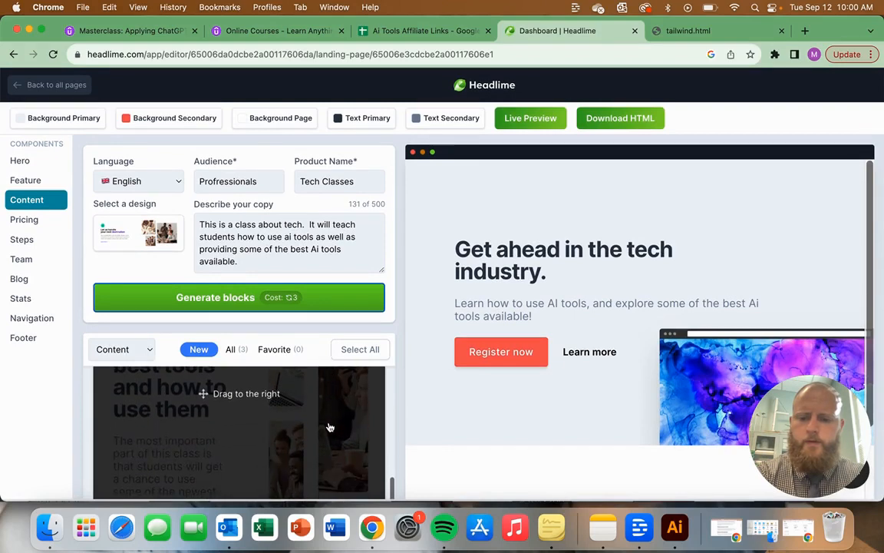
left_click_drag(331, 427, 671, 474)
scroll(626, 444, "down", 3)
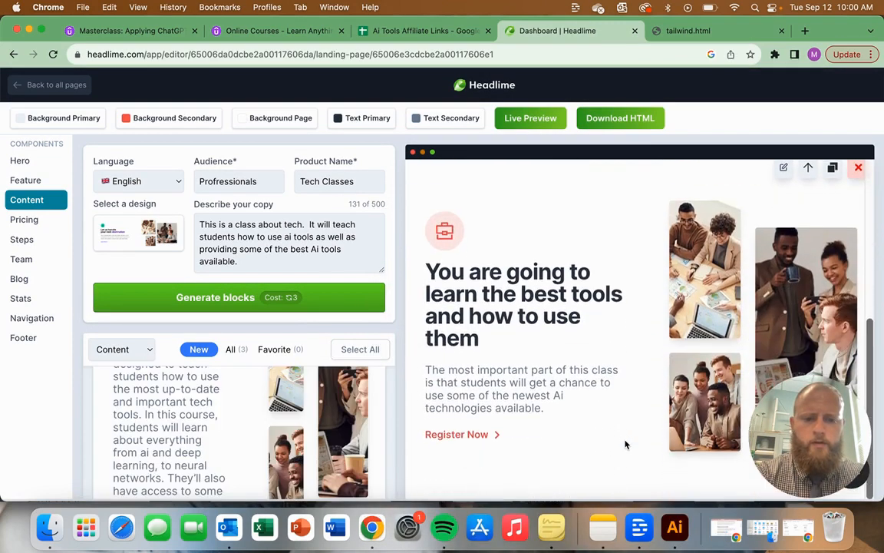
scroll(626, 444, "up", 5)
scroll(626, 443, "down", 4)
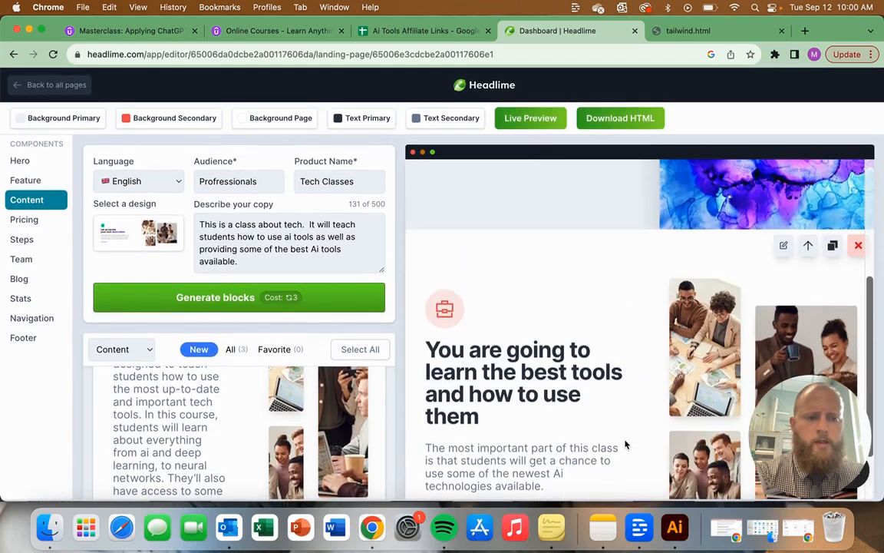
scroll(626, 444, "up", 5)
scroll(626, 444, "down", 6)
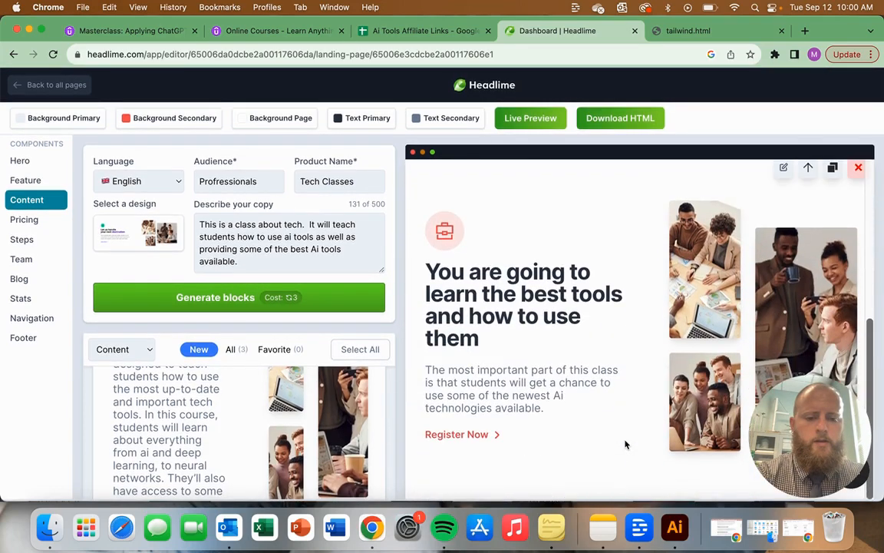
Step: Inspect the new content block's editable text fields, close its editor, and review the page's hero and content sections
left_click(782, 168)
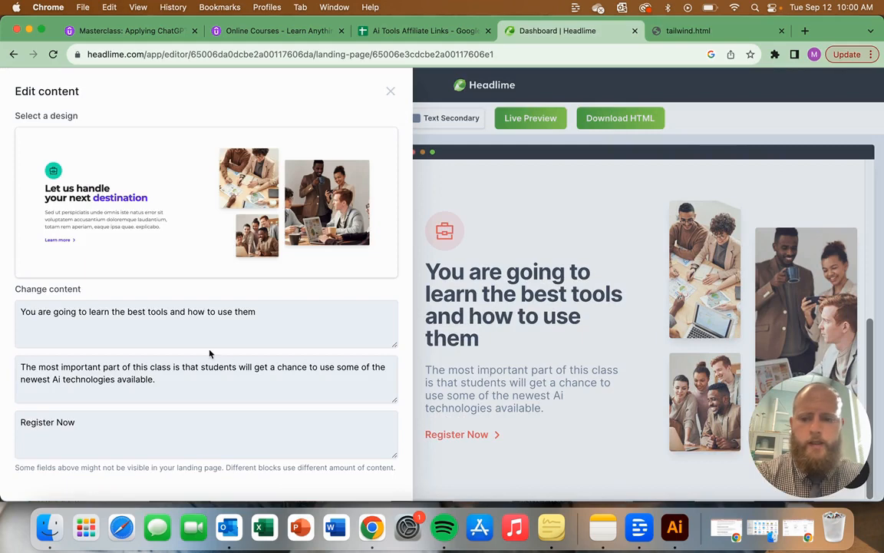
double_click(122, 409)
double_click(107, 439)
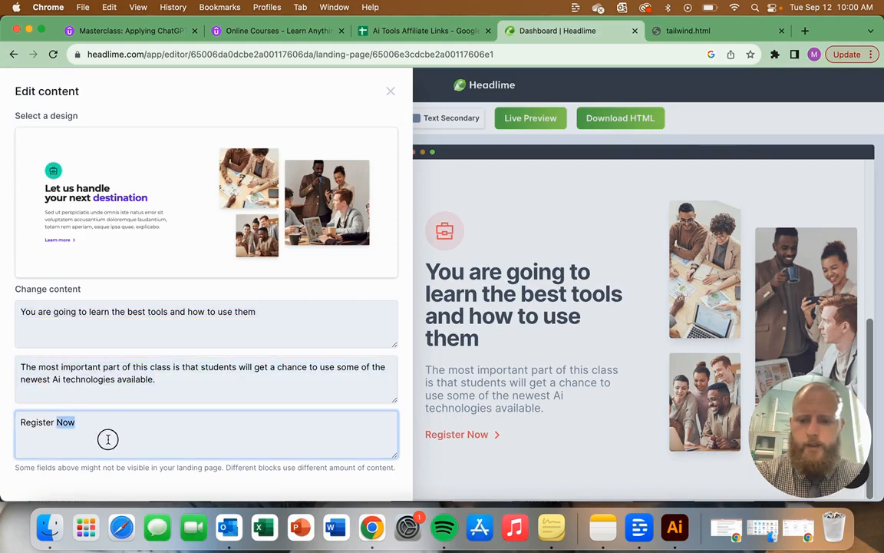
left_click(434, 398)
scroll(553, 368, "up", 5)
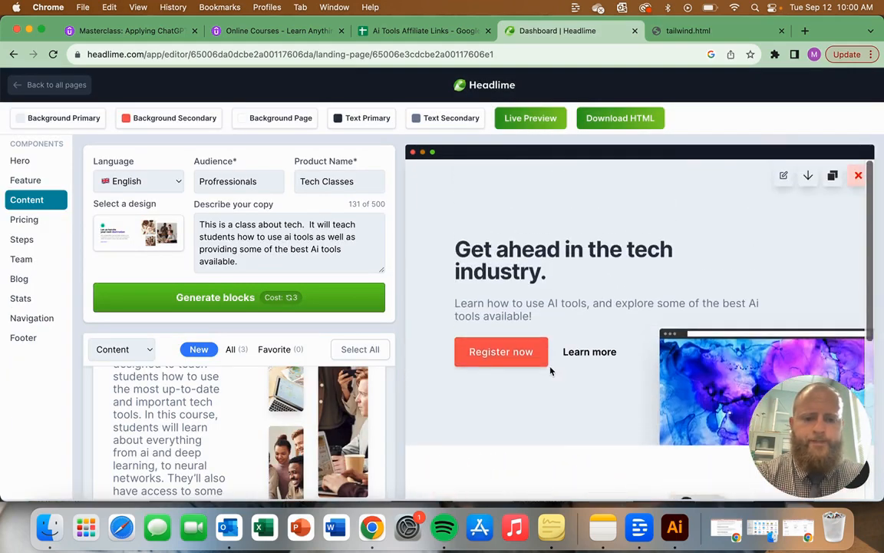
scroll(550, 372, "down", 5)
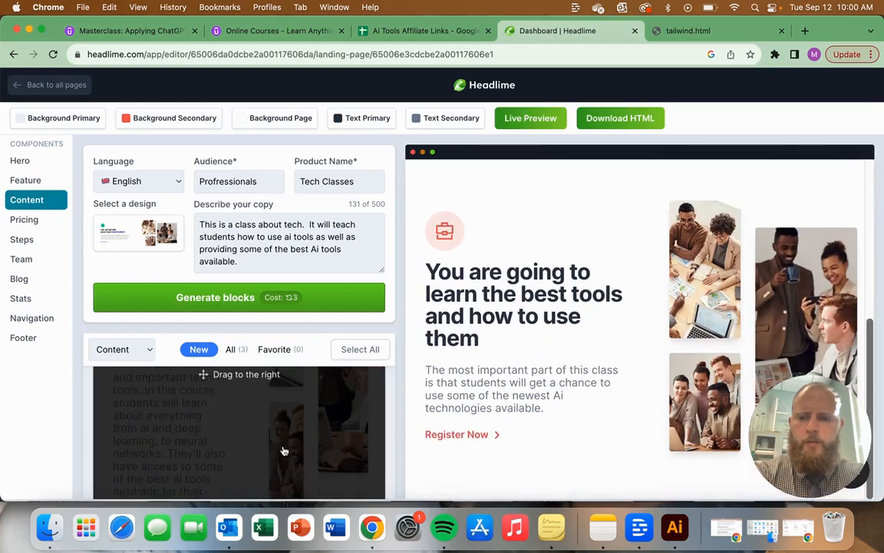
scroll(568, 352, "up", 5)
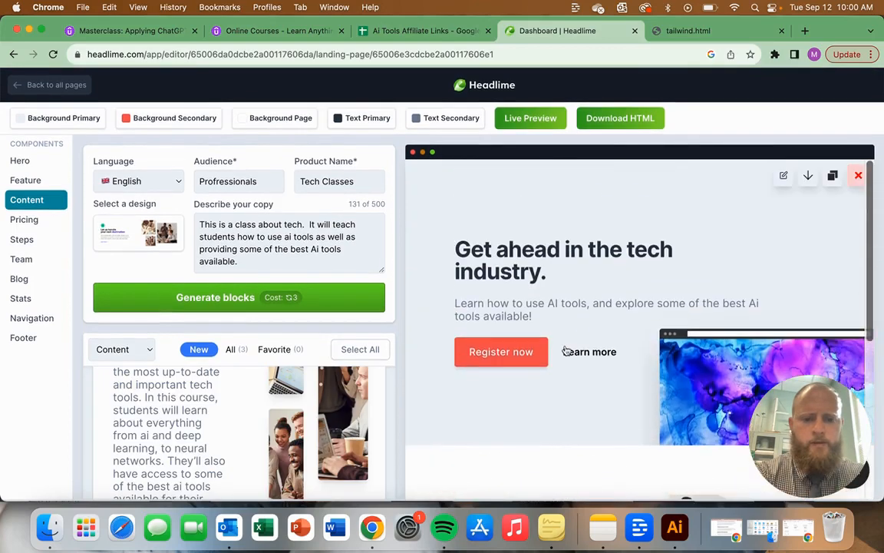
scroll(565, 384, "down", 5)
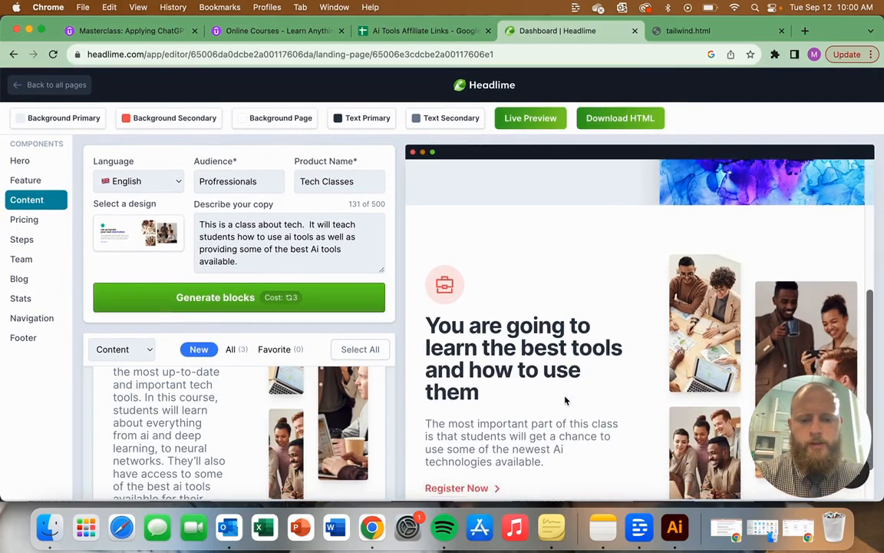
scroll(593, 376, "up", 5)
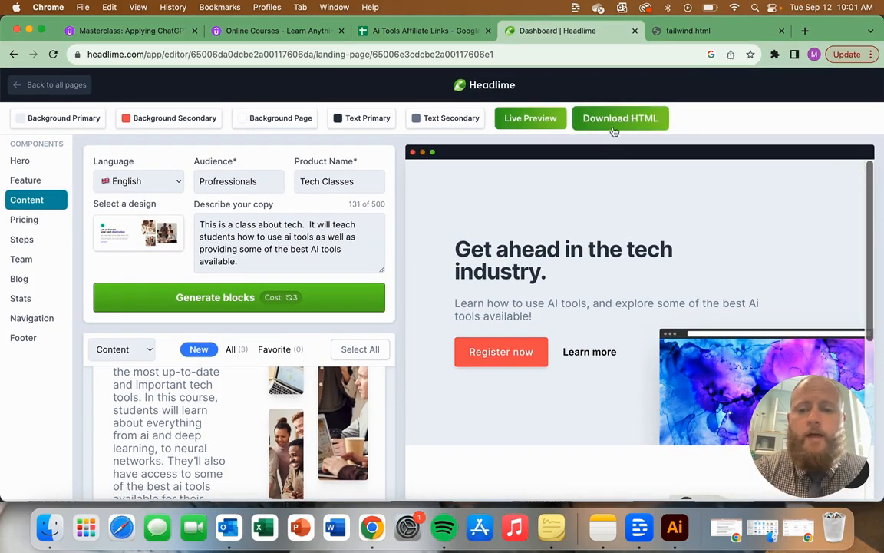
Step: Choose the "The quick, brown fox jumps over a lazy dog" design for the Blog component, and check the Footer and Navigation components
left_click(21, 280)
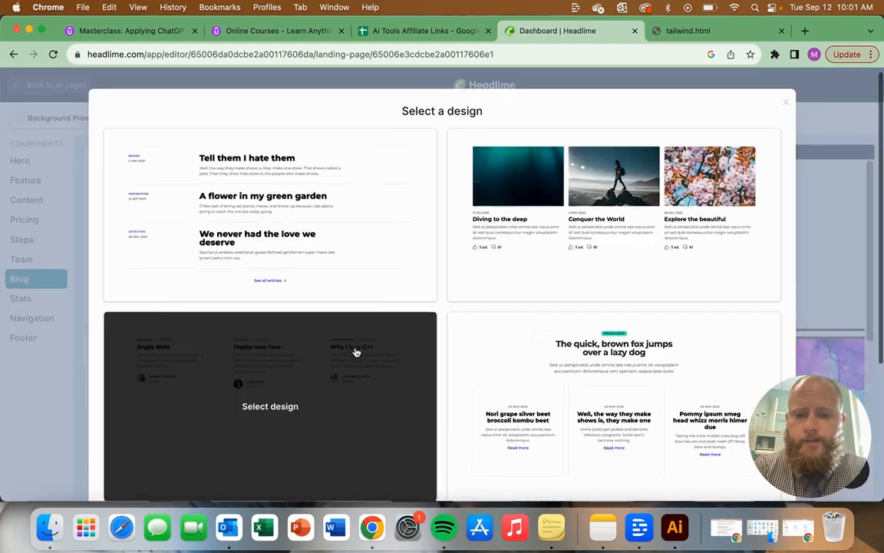
left_click(626, 403)
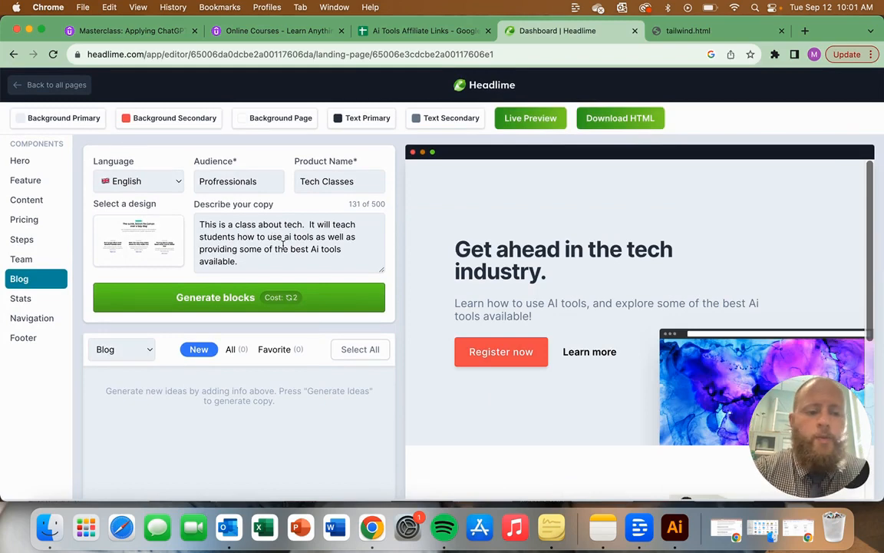
left_click(27, 340)
left_click(31, 317)
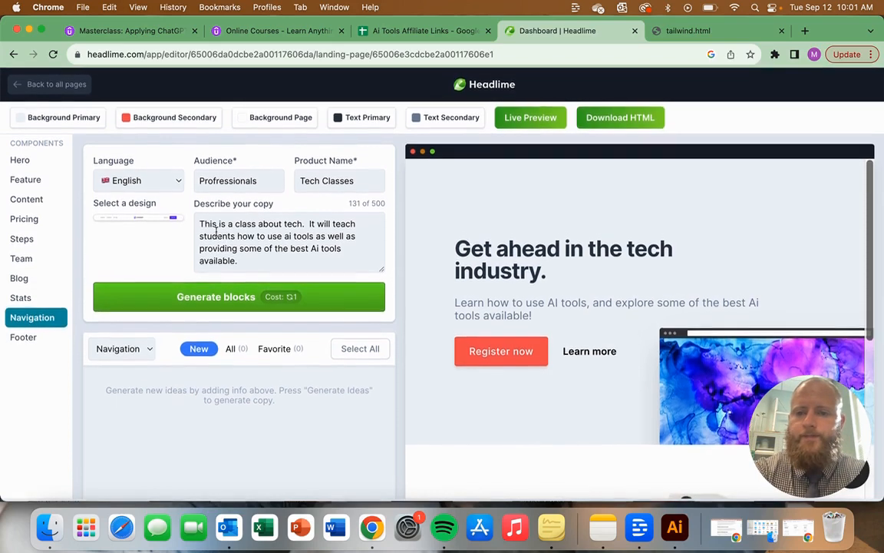
Step: Leave the landing page editor for the library and open Inspiration for the first Tech News project
left_click(70, 88)
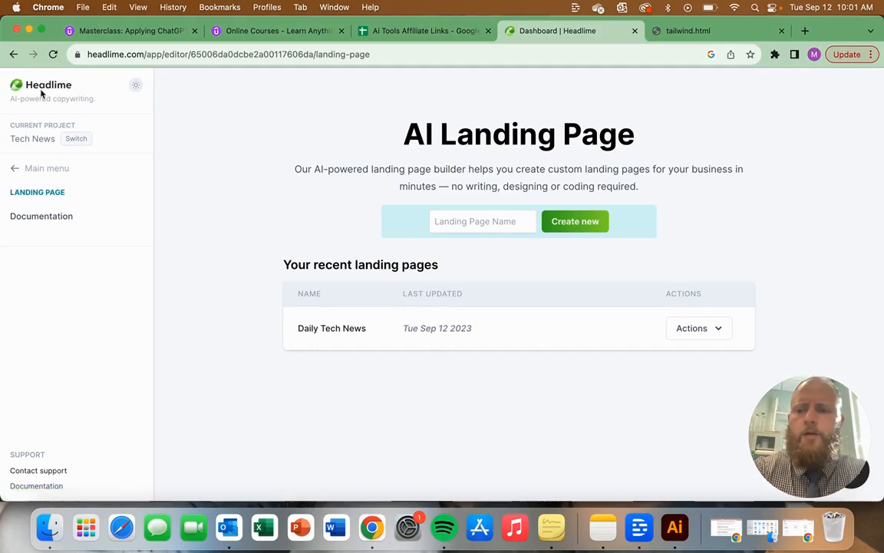
left_click(40, 87)
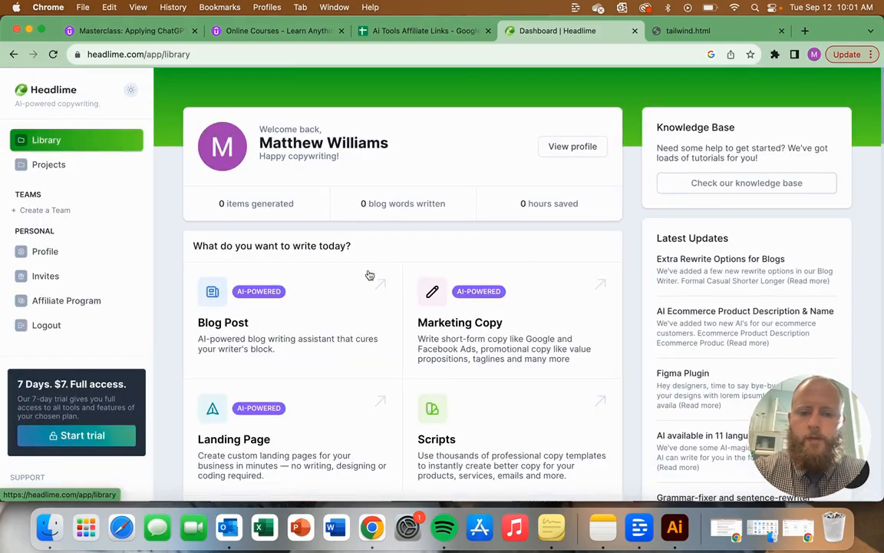
scroll(507, 320, "down", 4)
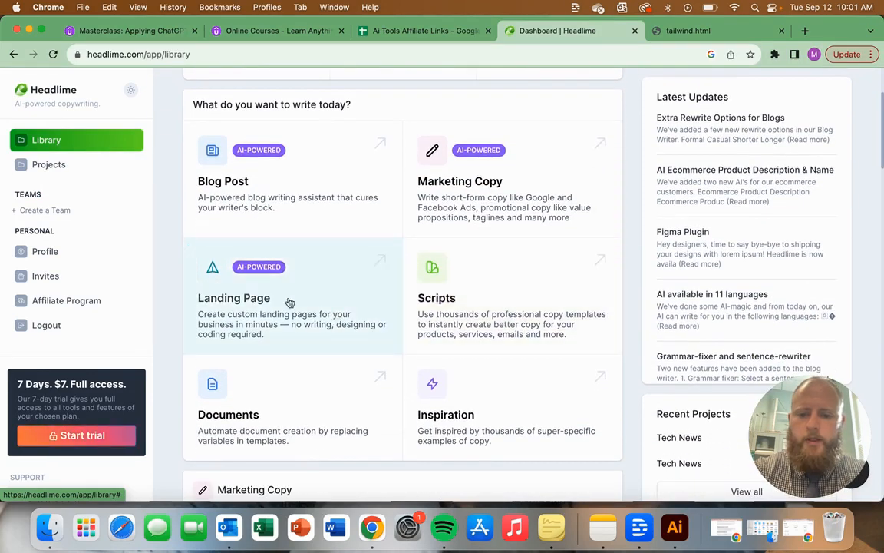
left_click(515, 452)
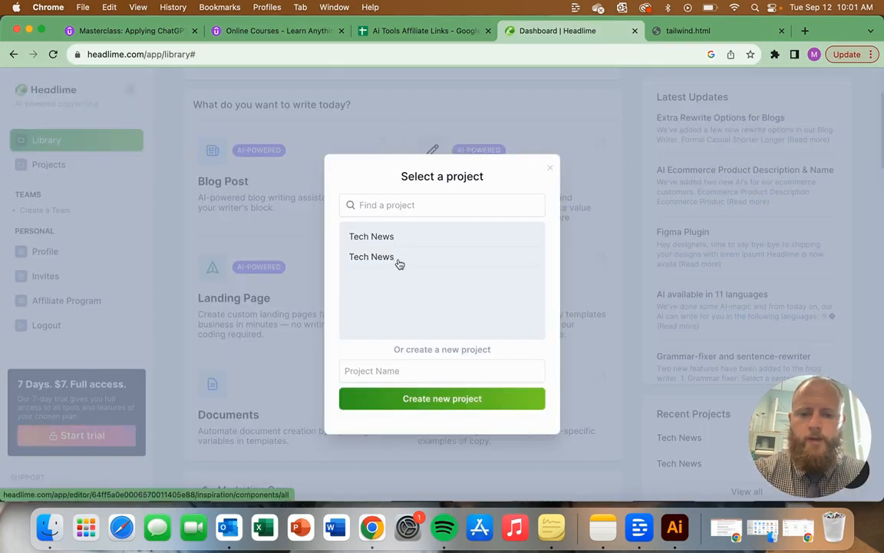
left_click(375, 236)
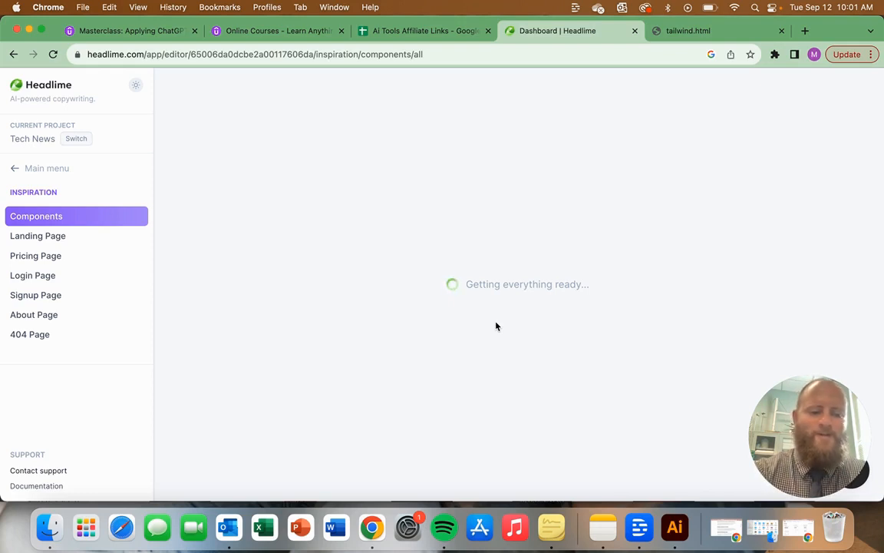
Step: Reload the Inspiration components page, view the Landing Page inspiration section, and return to Components
left_click(54, 55)
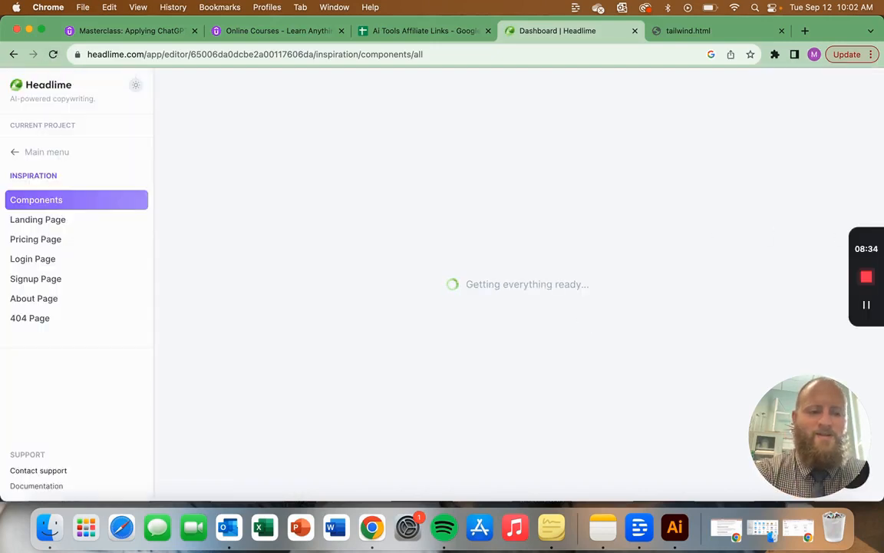
left_click(58, 219)
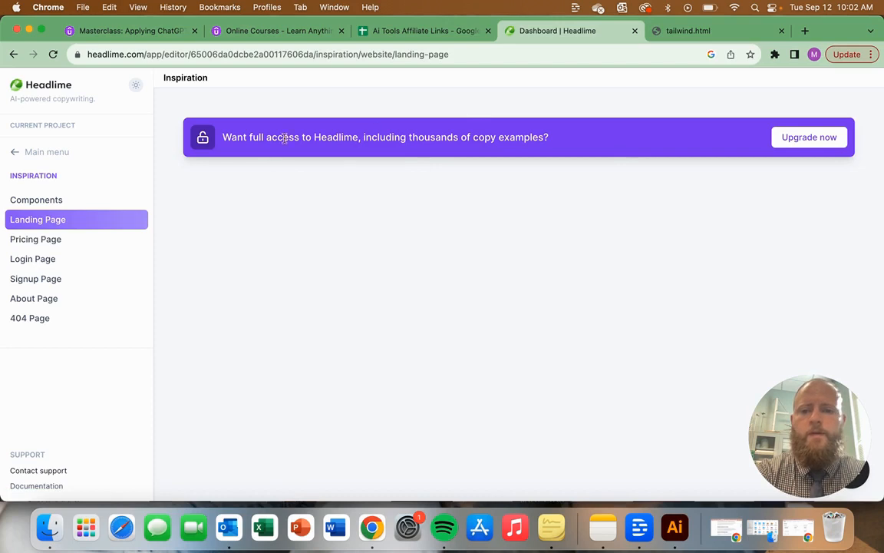
left_click(35, 199)
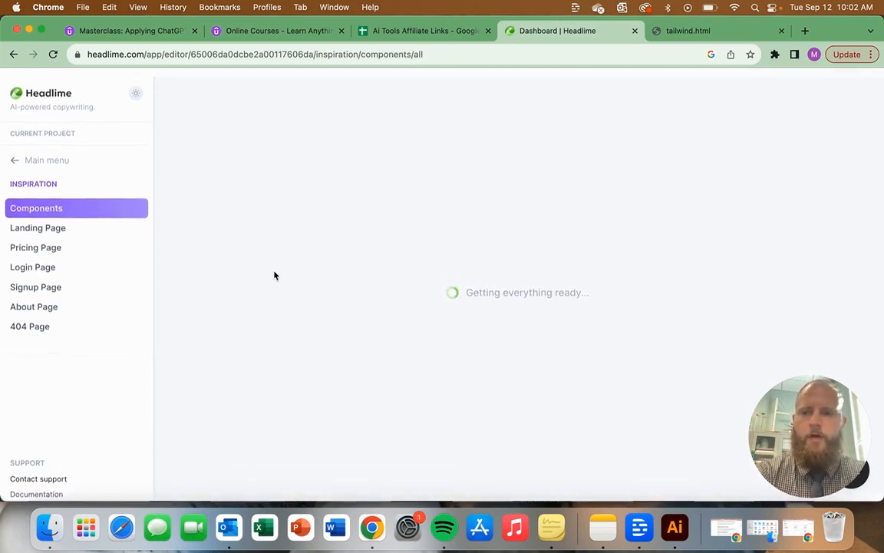
Step: From the library, open the 7-day trial offer and compare the monthly prices of the Individual and Business plans
left_click(54, 89)
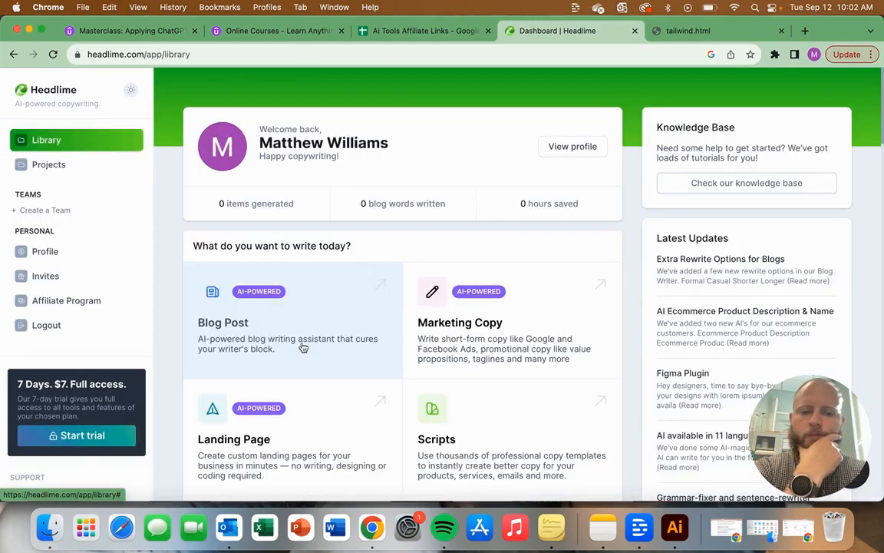
left_click(93, 441)
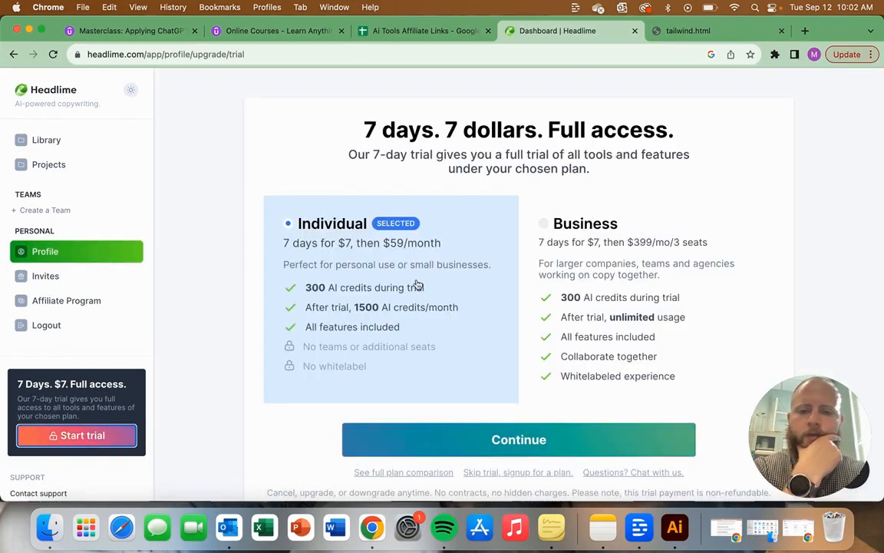
double_click(428, 244)
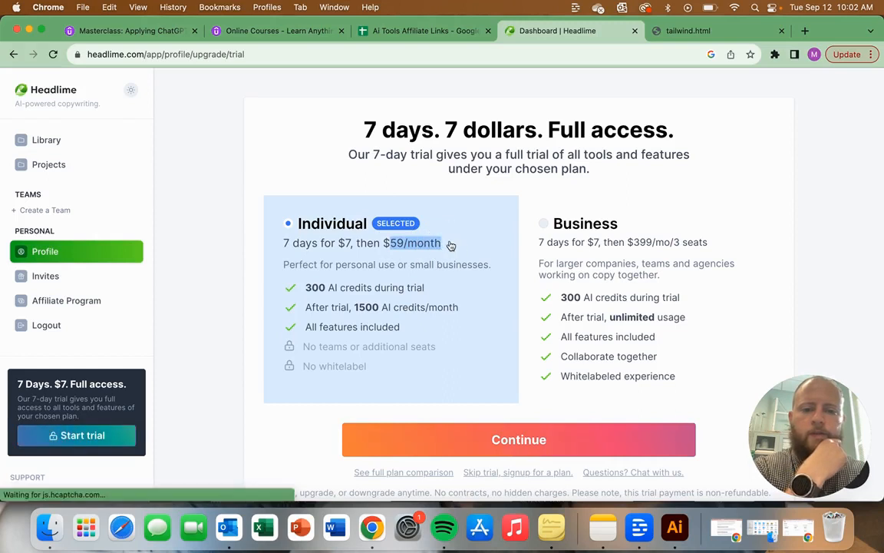
left_click(606, 247)
left_click_drag(621, 238, 671, 247)
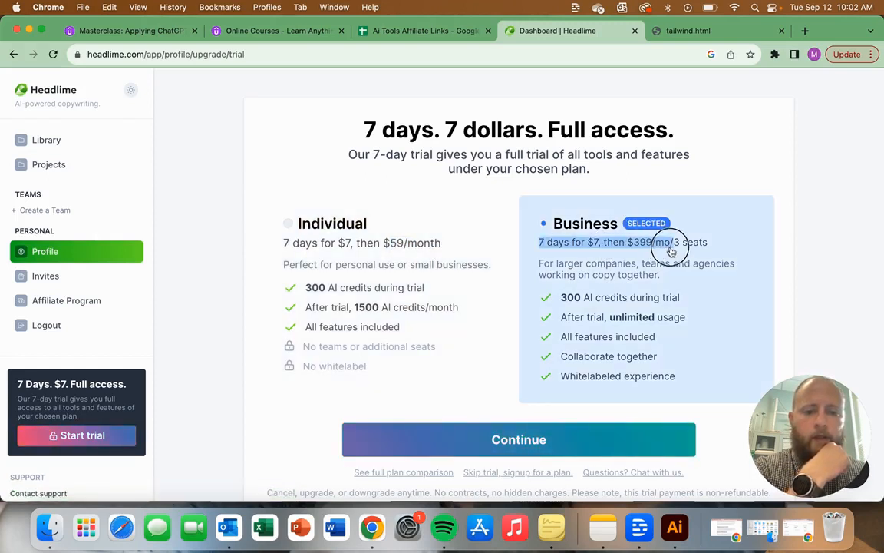
left_click(666, 248)
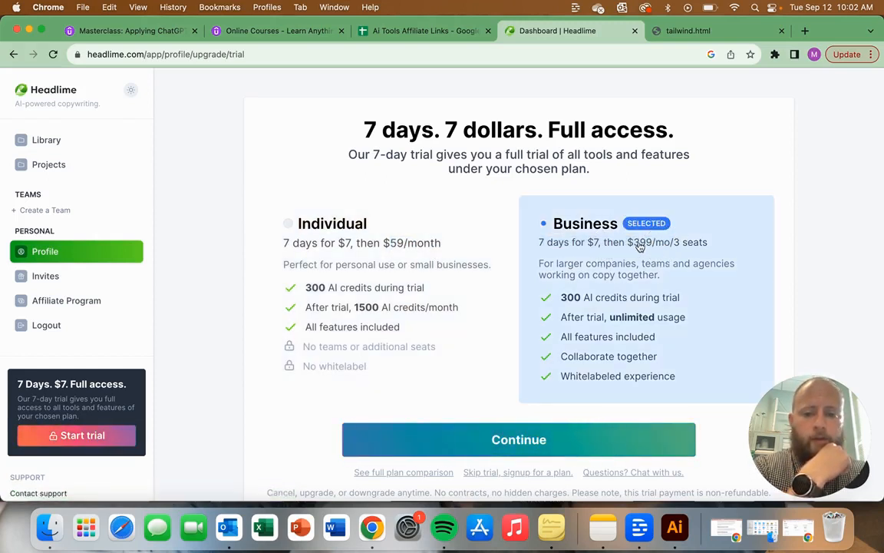
Step: Compare the trial credits and post-trial usage of the Individual and Business plans, ending with the Individual plan selected
scroll(623, 320, "down", 1)
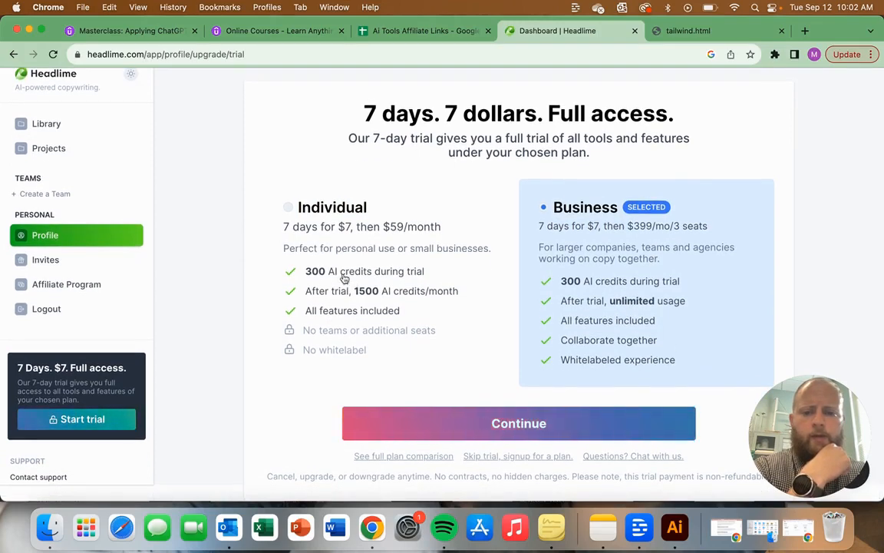
left_click_drag(310, 274, 409, 282)
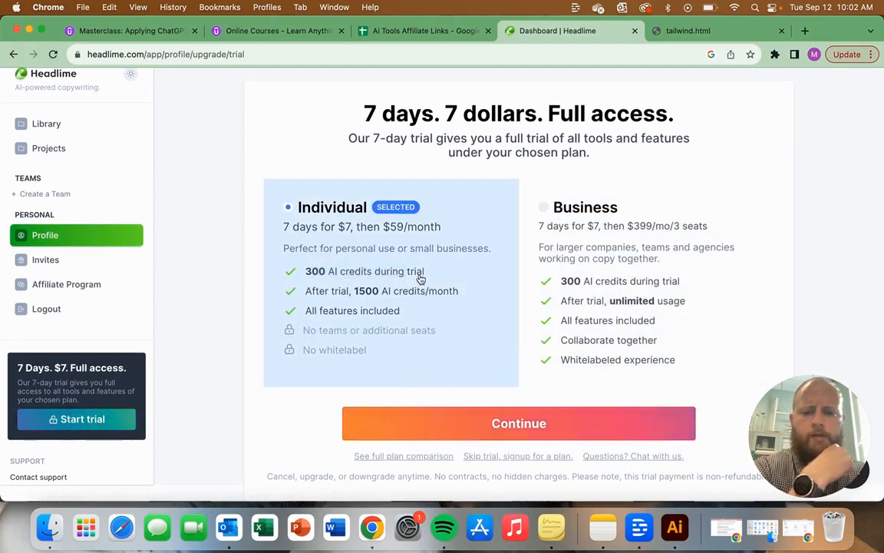
left_click_drag(583, 281, 659, 282)
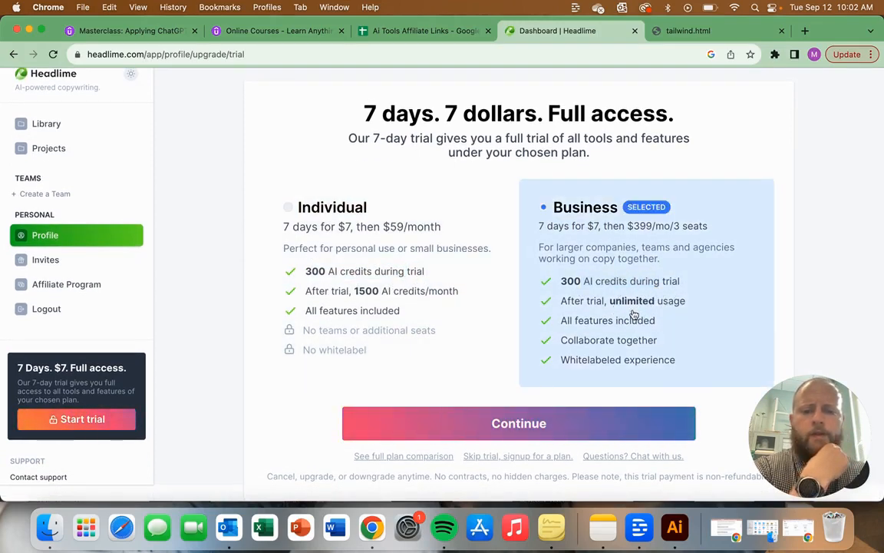
left_click_drag(594, 300, 694, 298)
left_click(628, 326)
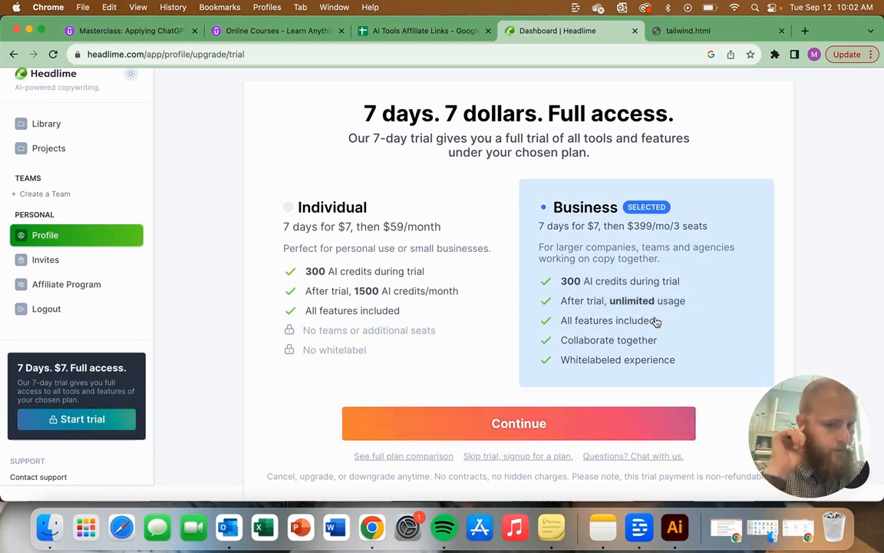
scroll(656, 322, "up", 1)
scroll(657, 322, "up", 1)
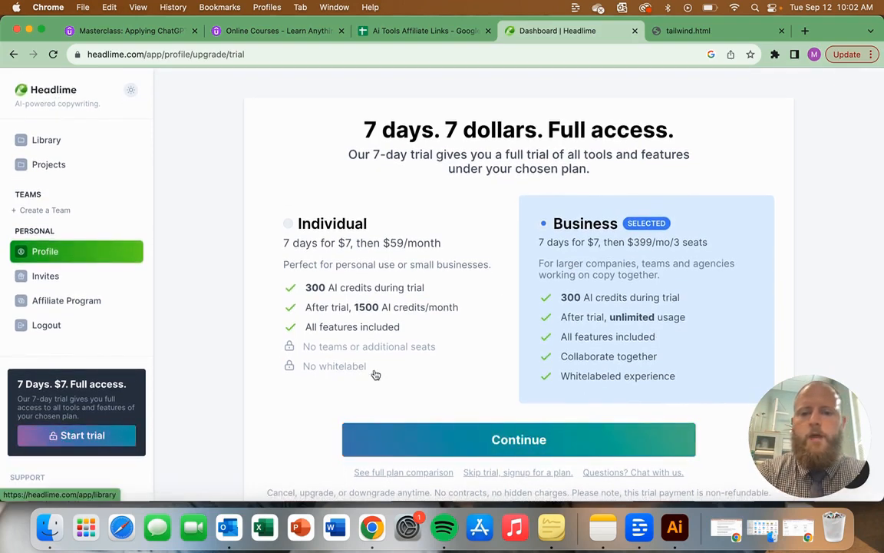
left_click(309, 292)
left_click_drag(309, 292, 338, 290)
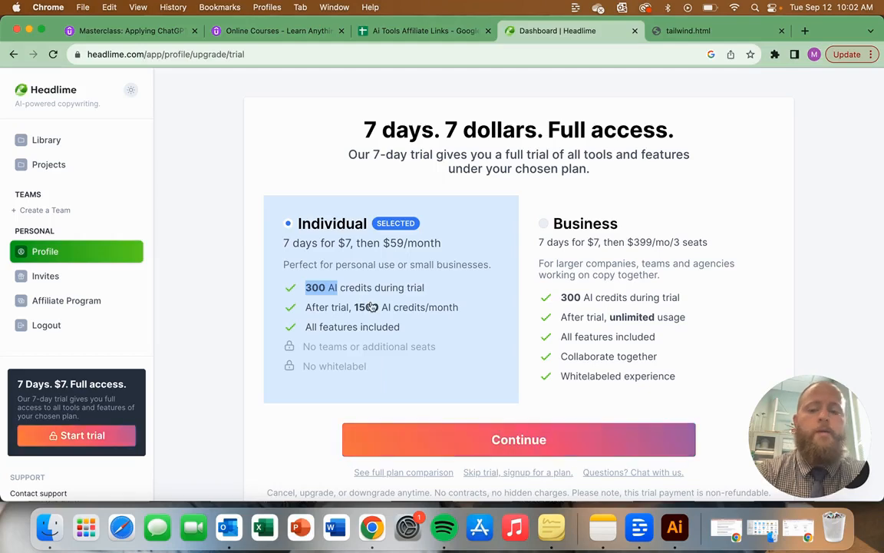
Step: From the library, start AI marketing copy and create a new project named "Chatgpt Online Class" for it
left_click(47, 97)
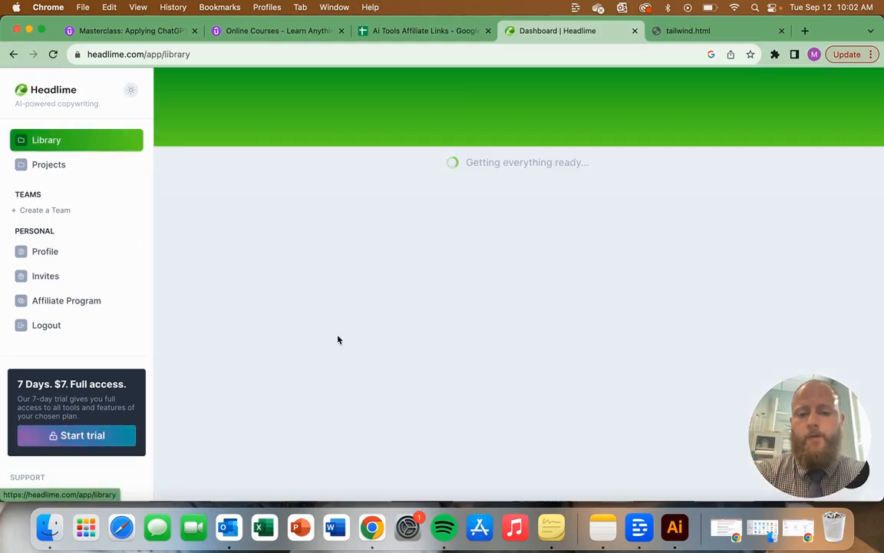
left_click(522, 355)
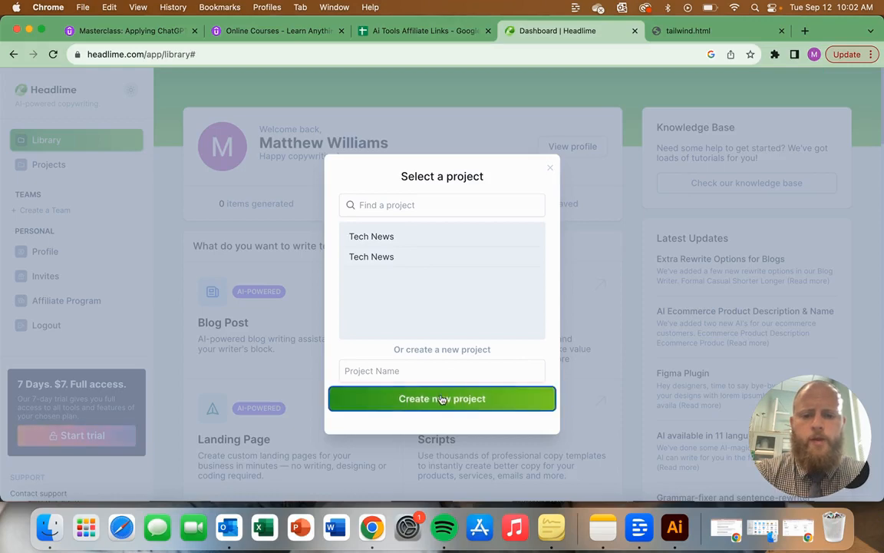
left_click(400, 369)
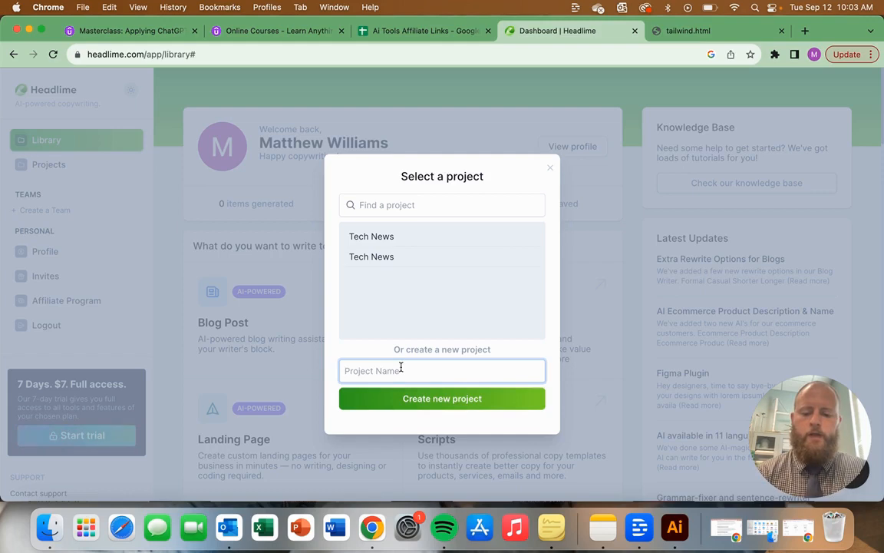
type("Chatgpt")
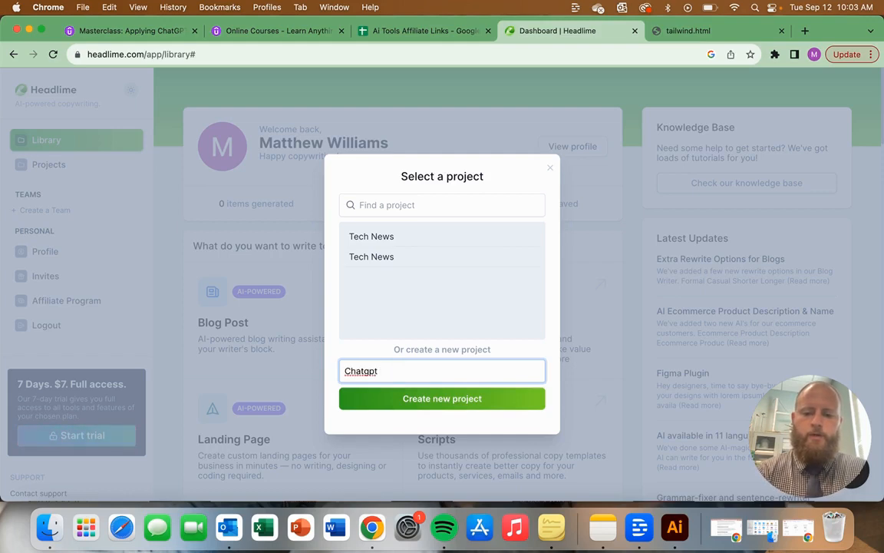
type(" Online Clas")
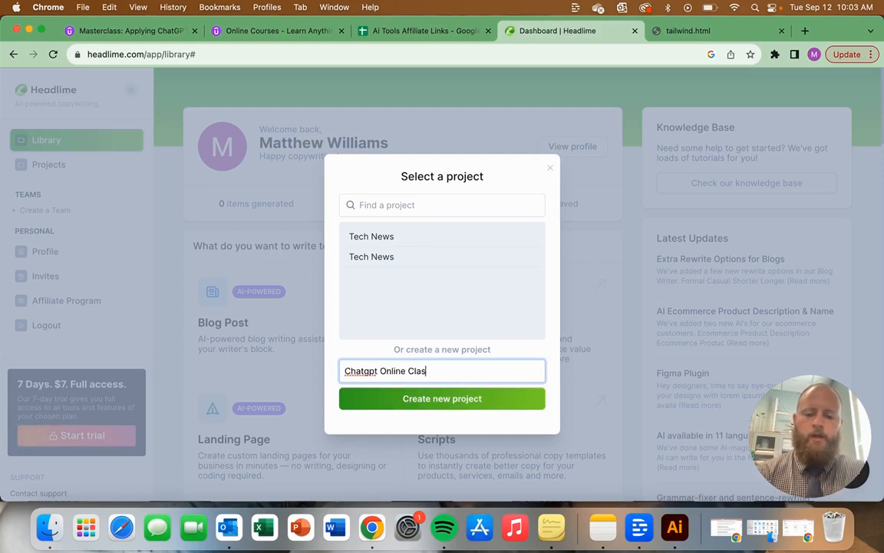
type("s")
left_click(443, 404)
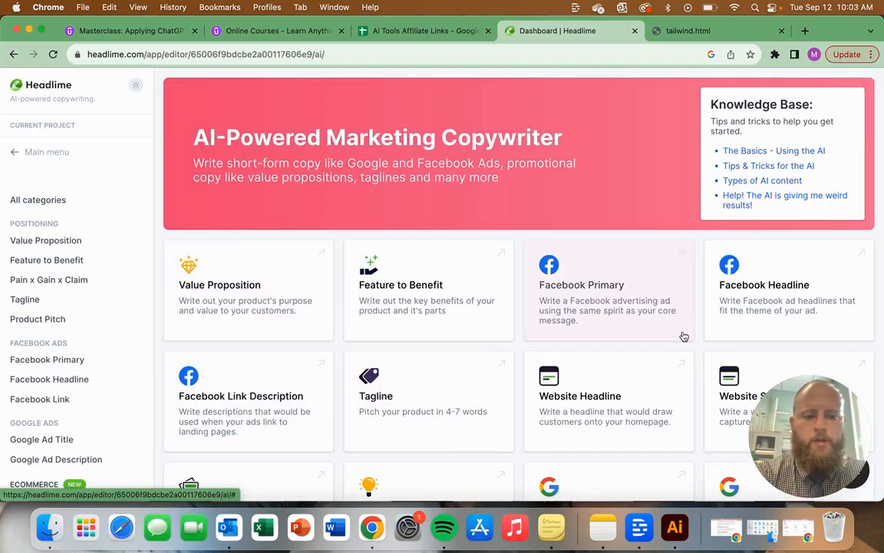
Step: Open the Facebook Primary copy generator, keep the Professional tone, and set the audience to "Everyone from beginners to ai experts"
left_click(624, 318)
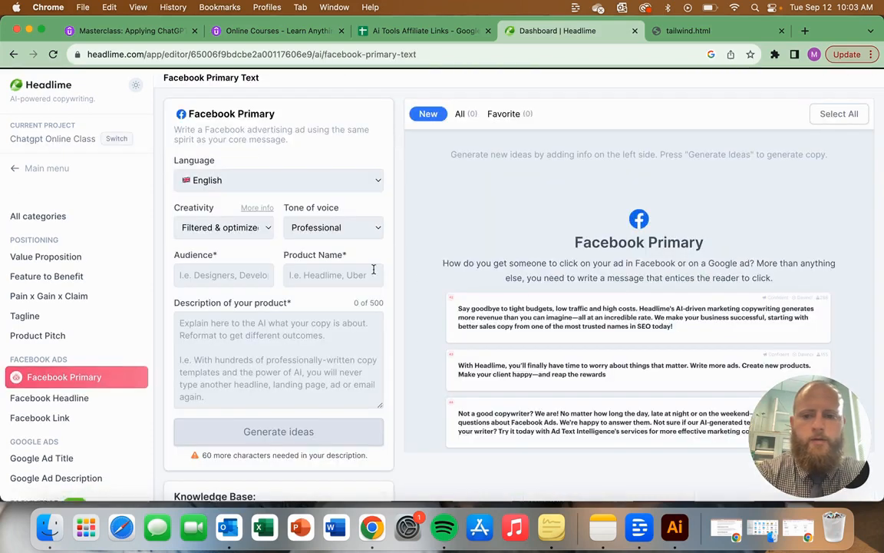
left_click(332, 235)
left_click(234, 274)
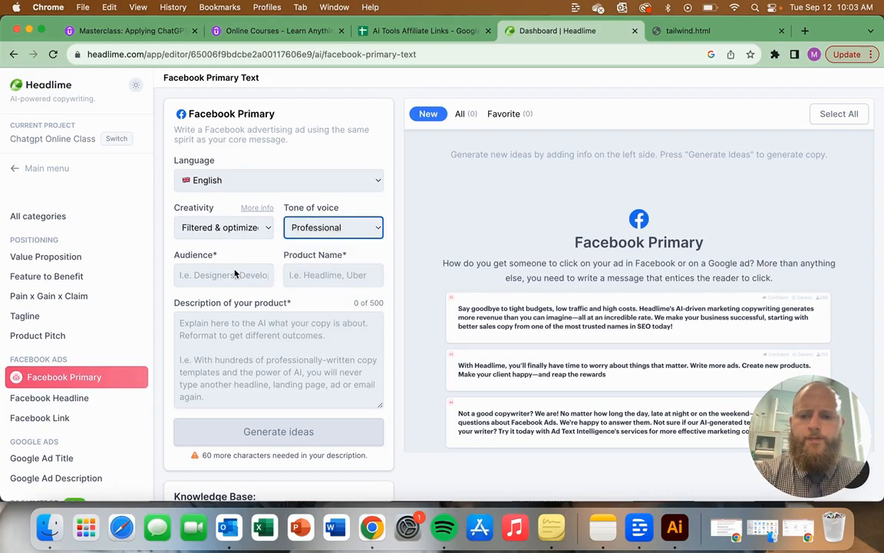
left_click(223, 277)
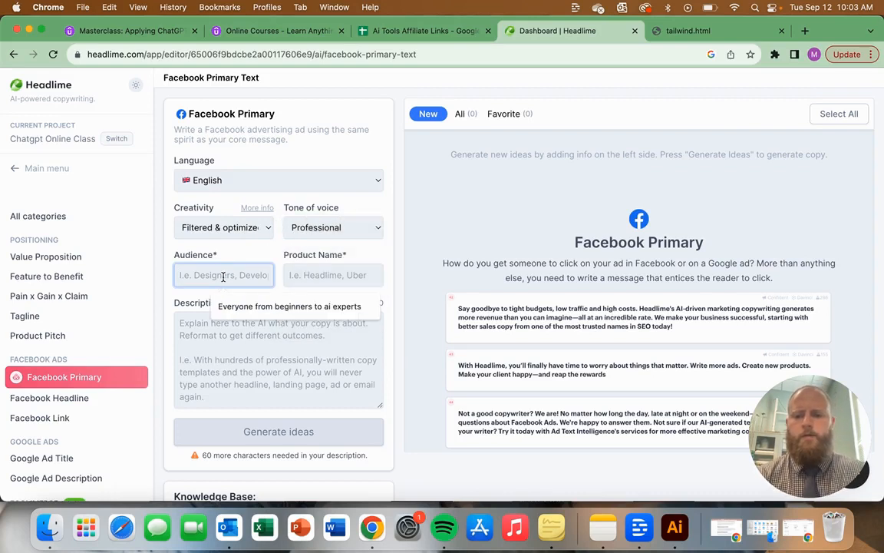
left_click(260, 306)
Step: Set the product name to "Chatgpt Master Class"
left_click(318, 274)
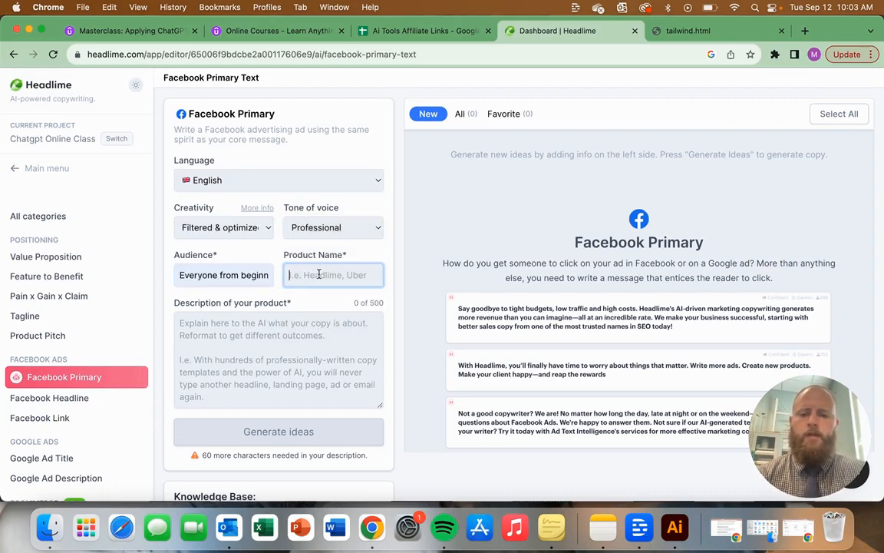
type("Chatg")
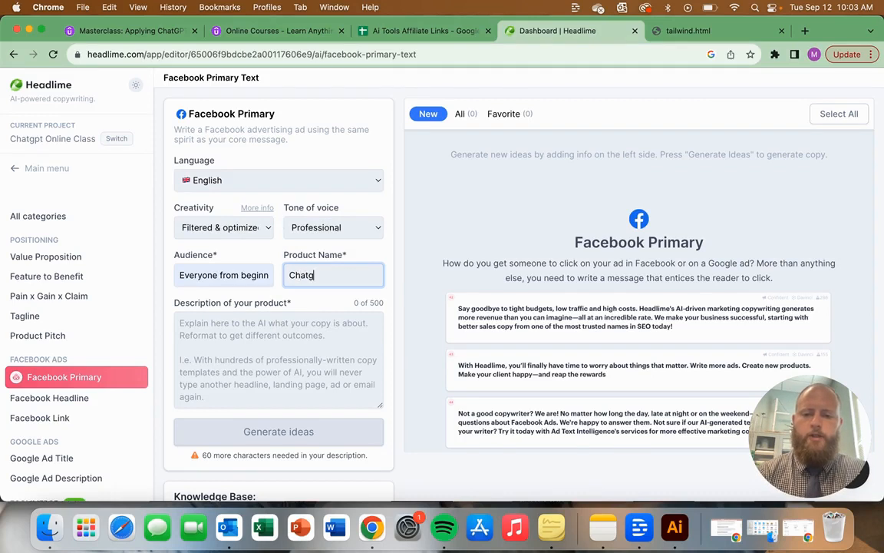
type("pt Master Class")
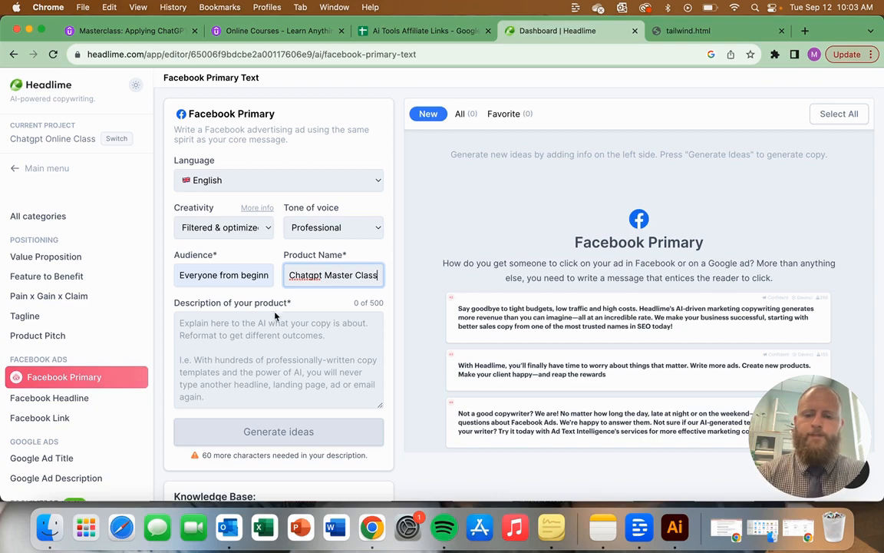
Step: Check the description's minimum character requirement and the creativity options, keeping "Filtered & optimized" selected
left_click(253, 323)
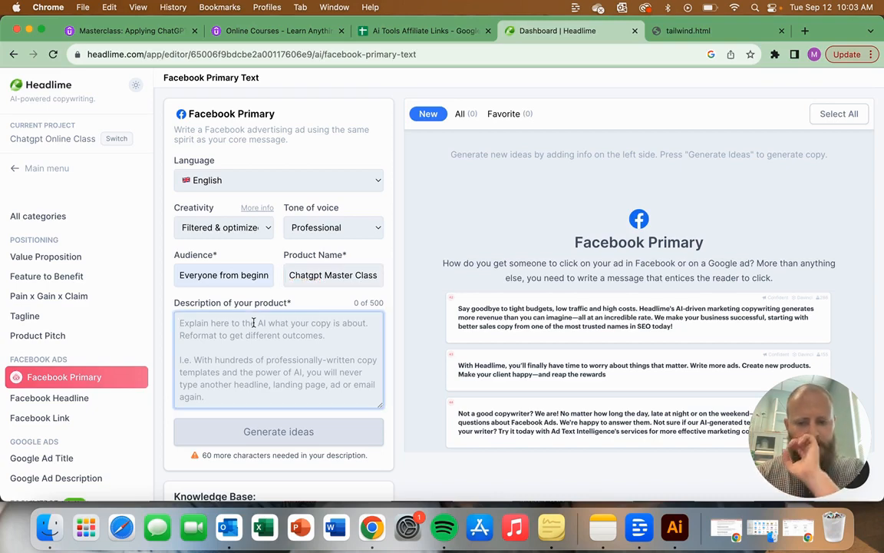
triple_click(251, 453)
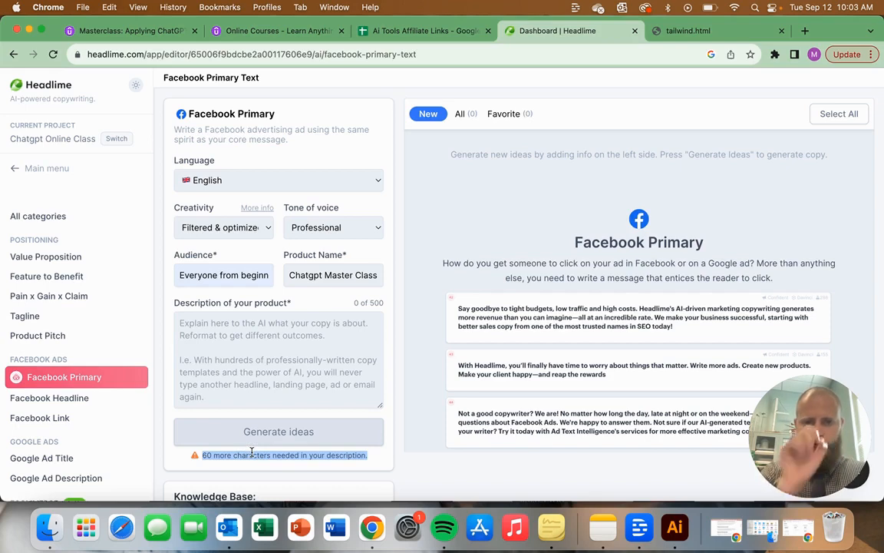
left_click(243, 349)
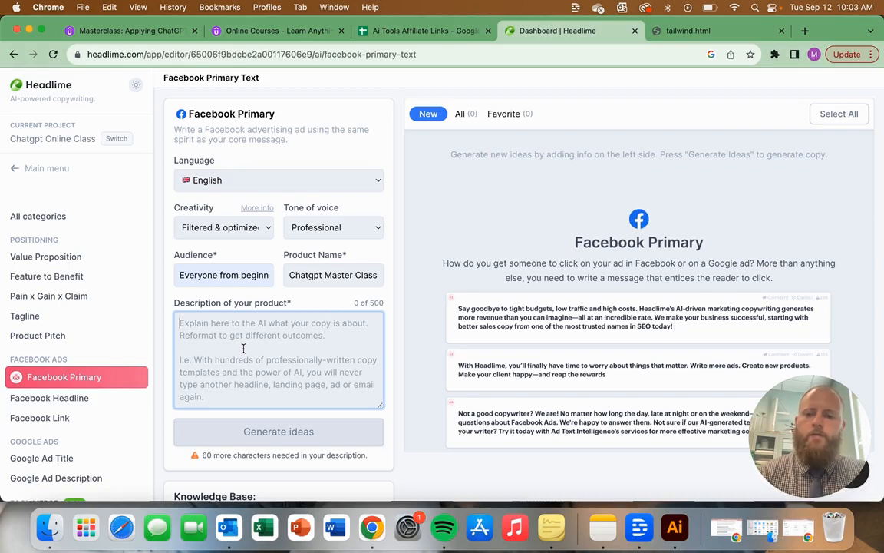
left_click(234, 227)
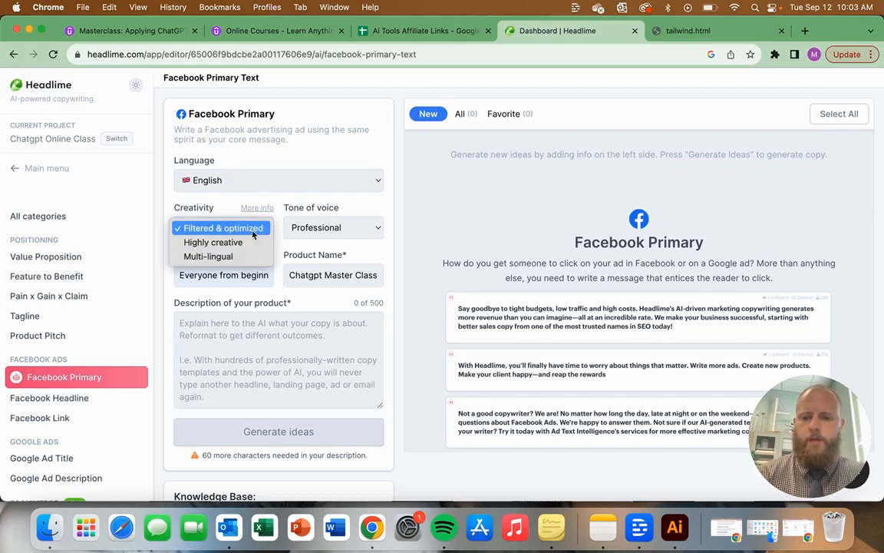
left_click(253, 229)
Step: Begin the product description with "This chatgpt Masterclass will give you all the tools to succeed in using chatgpt and"
left_click(255, 374)
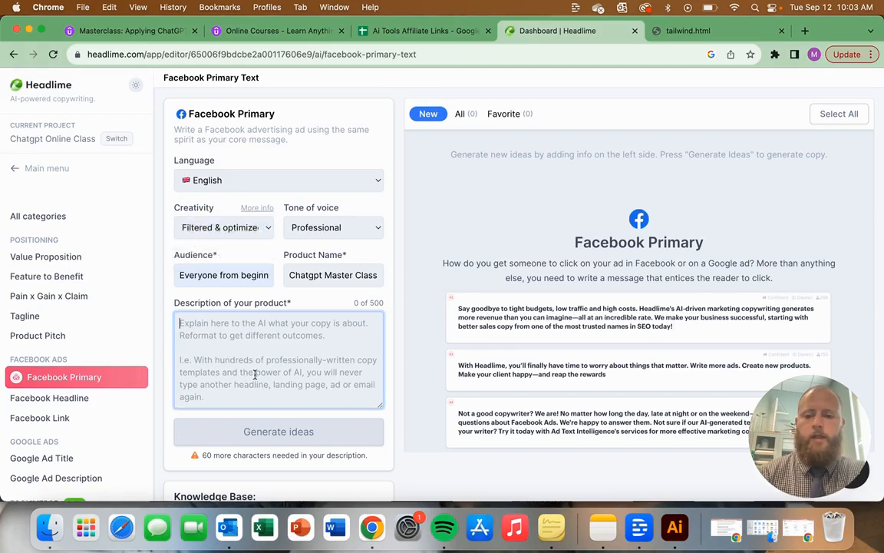
type("Th")
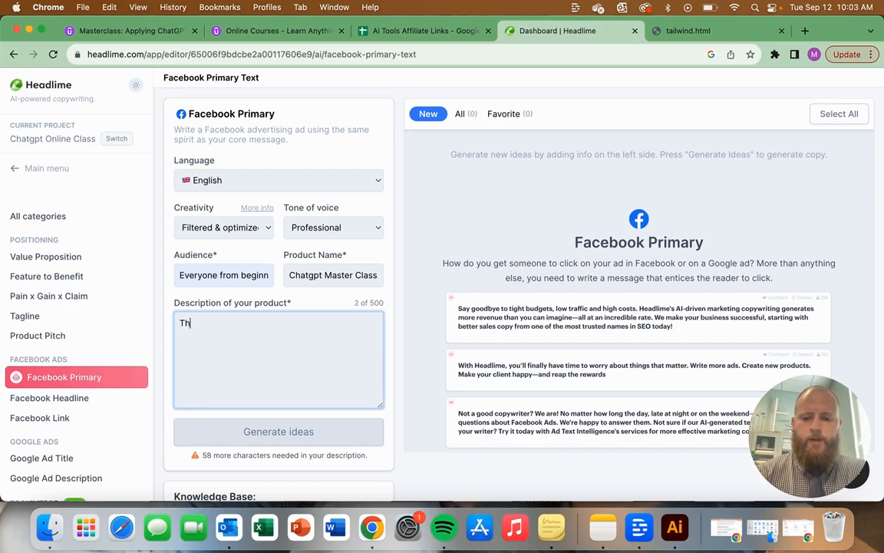
type("is chatgpt ")
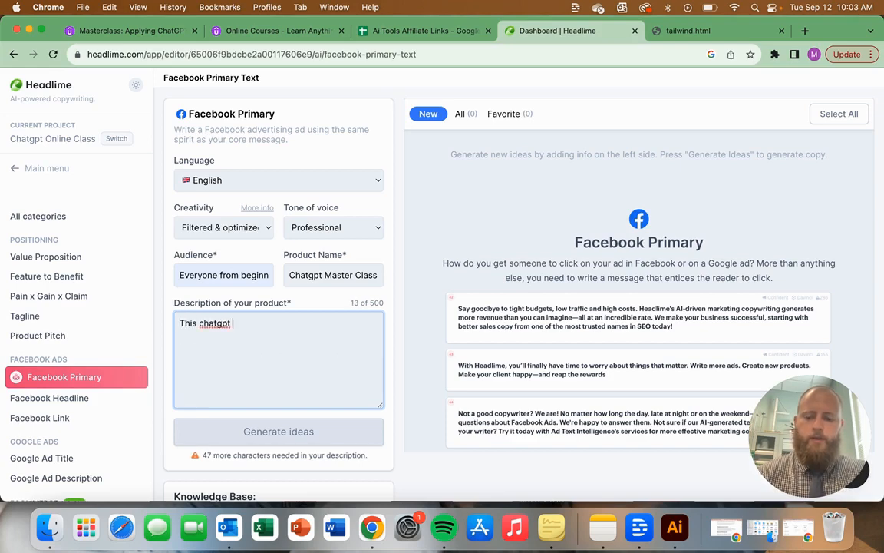
type("Mastercals")
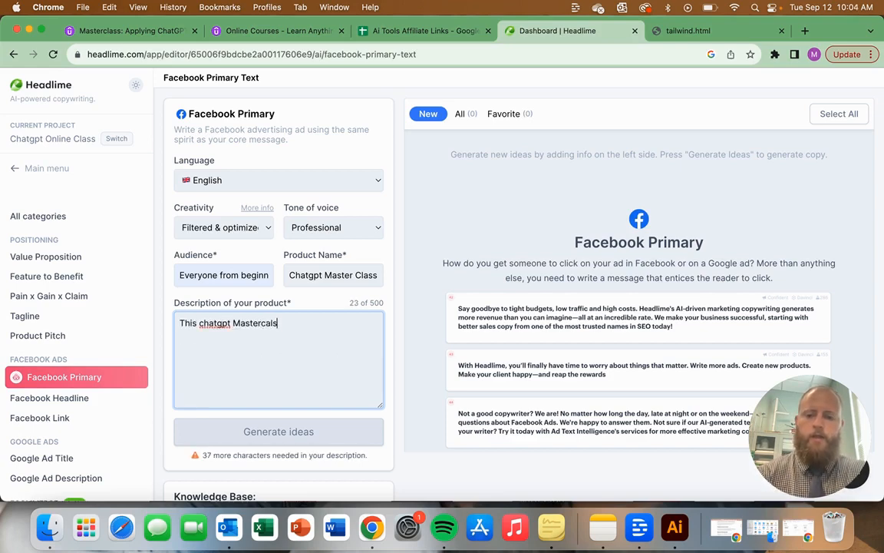
key("BackSpace")
key("BackSpace")
key("BackSpace")
type("lass wil")
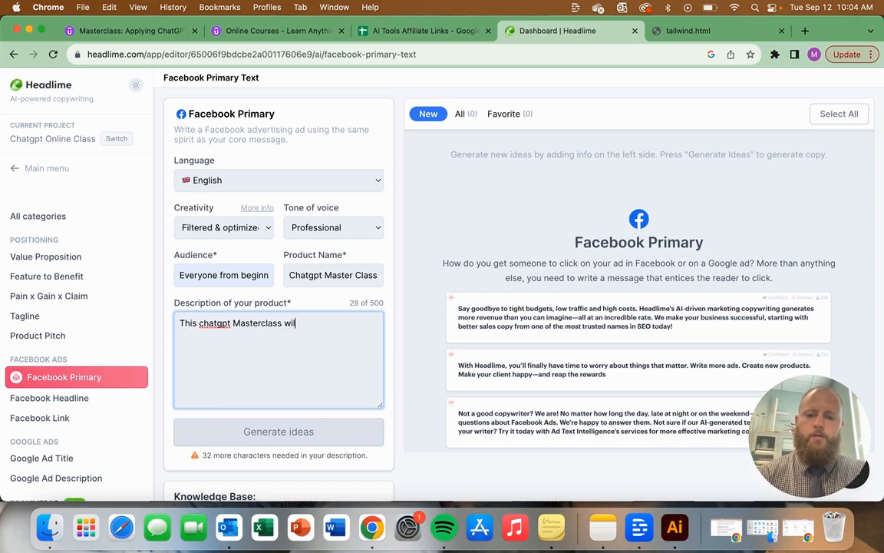
type("l give you all o")
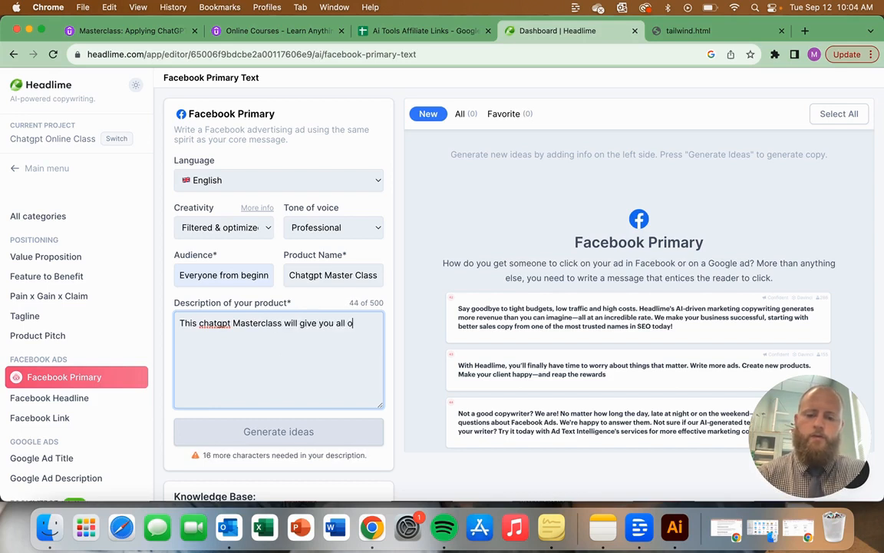
key("BackSpace")
type("the tools to succeed in")
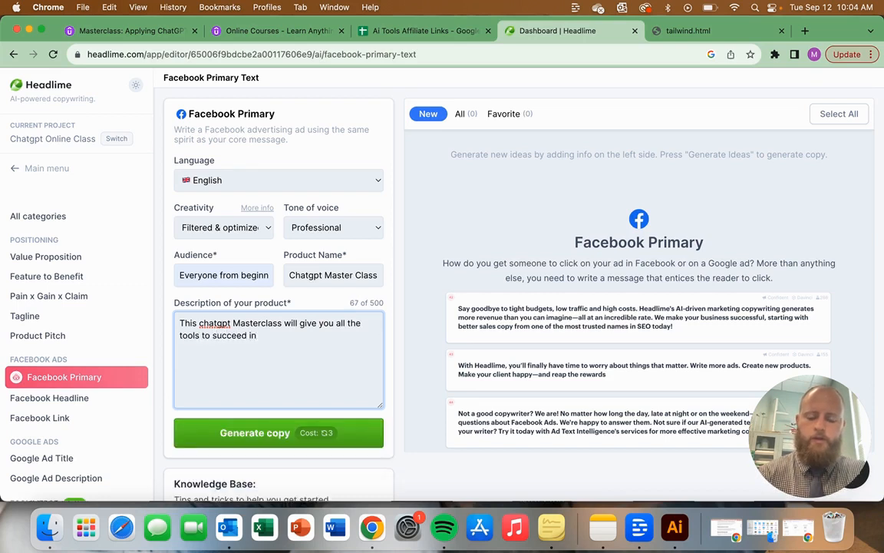
type(" using cha")
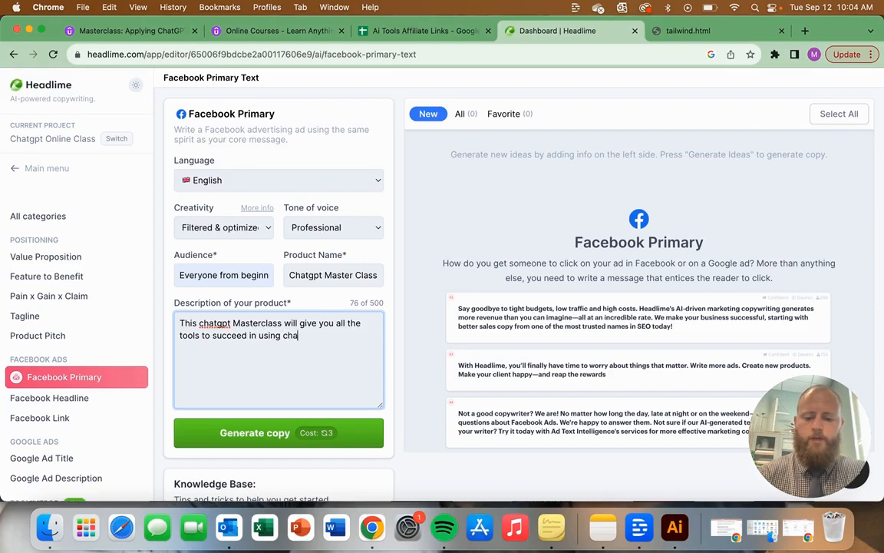
type("tgpt and wel")
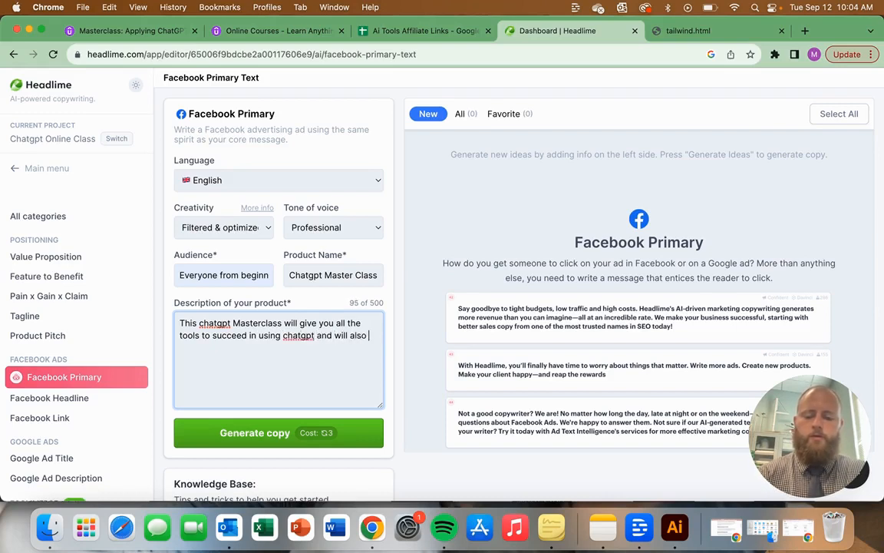
type("l will also teach out")
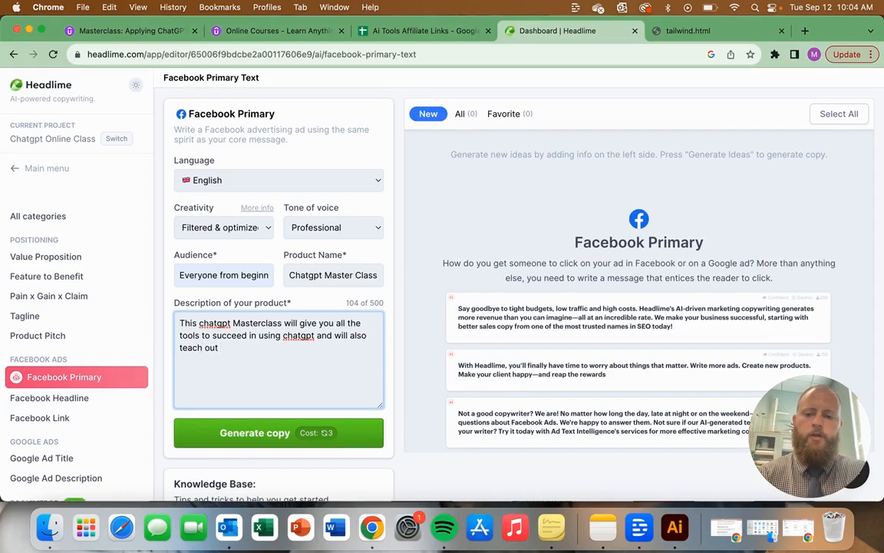
Step: Continue the product description with "will also teach you how to use a"
key("BackSpace")
key("BackSpace")
key("BackSpace")
type("you h")
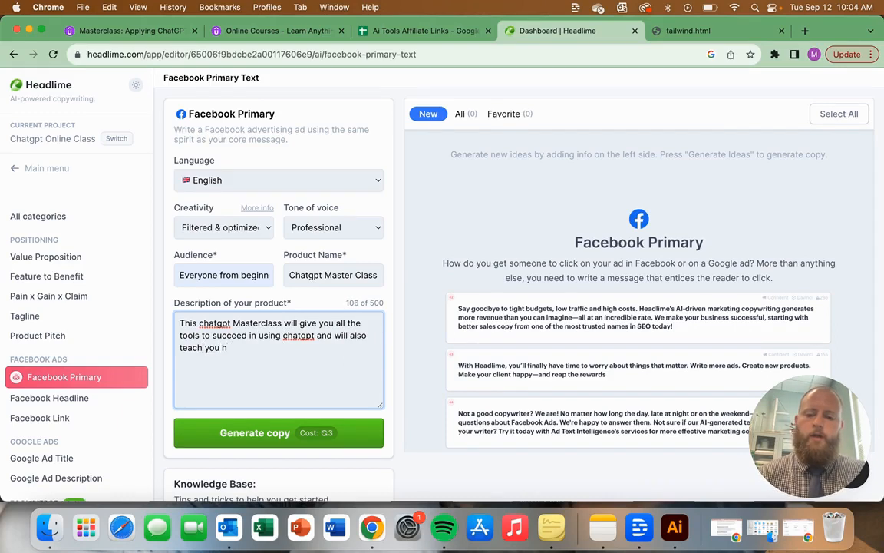
type("aow to use a ")
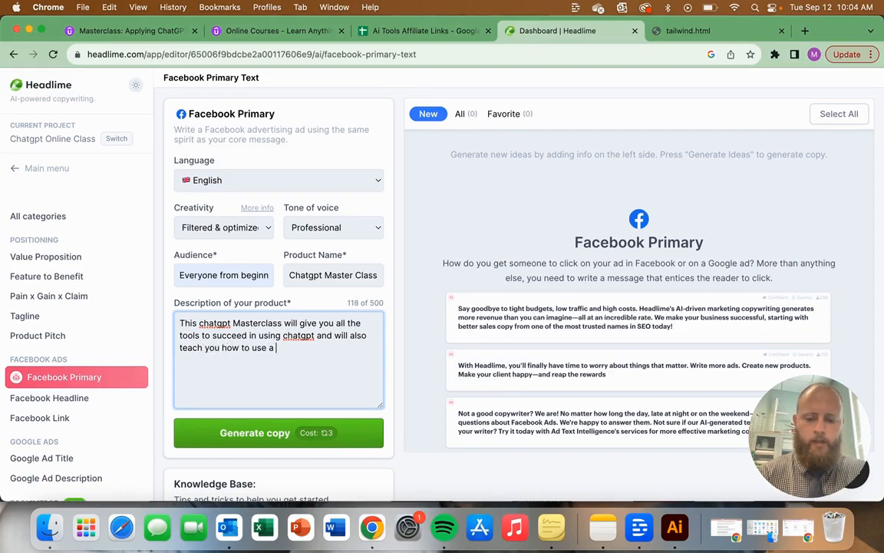
type("large number of Ai")
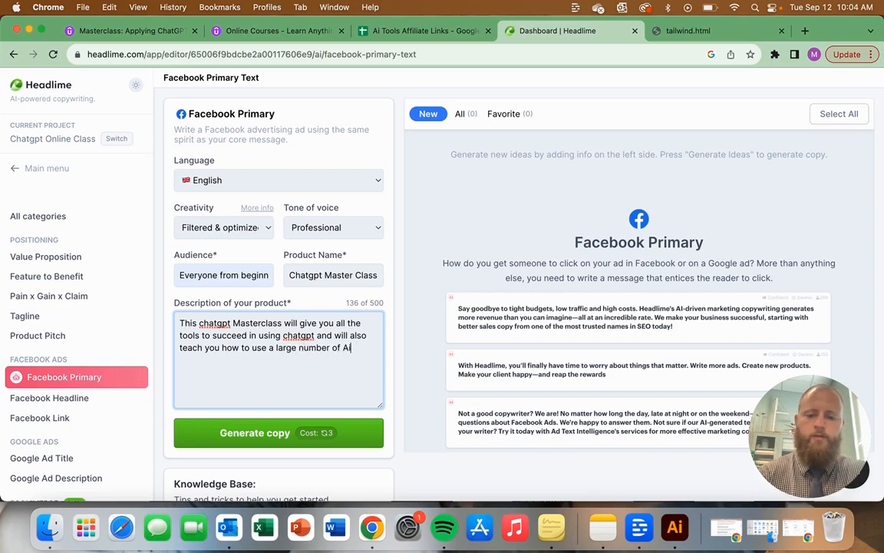
type(" tools to supercharge your")
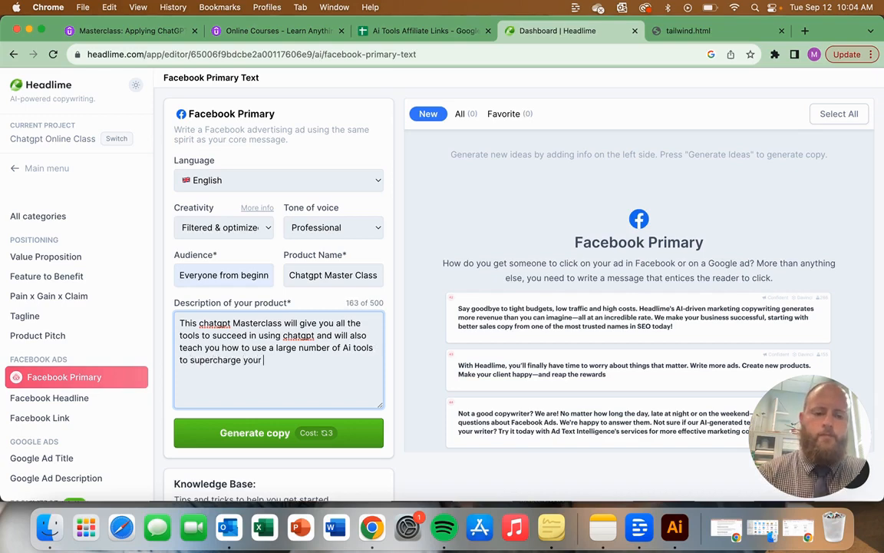
Step: Finish the product description with "large number of Ai tools to supercharge your prodocutivitiy from excel to Google suetes."
type("produc")
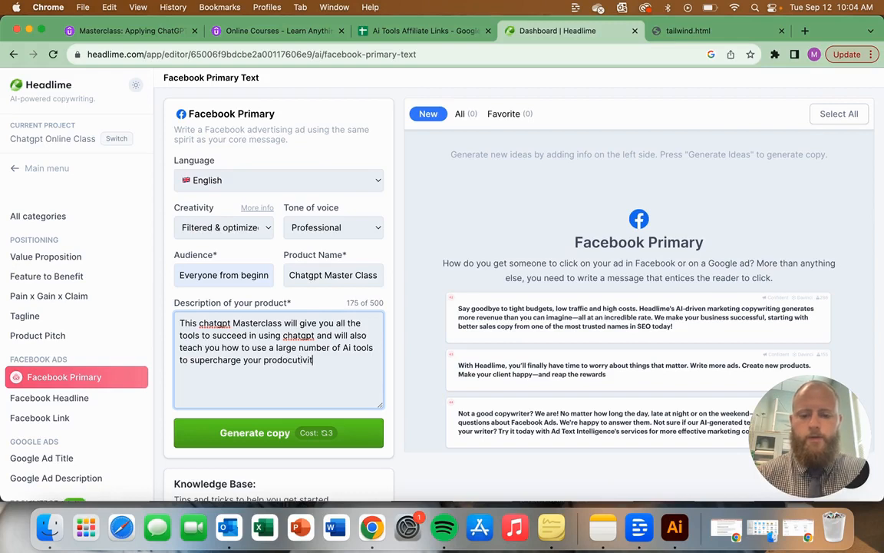
type("utiviti")
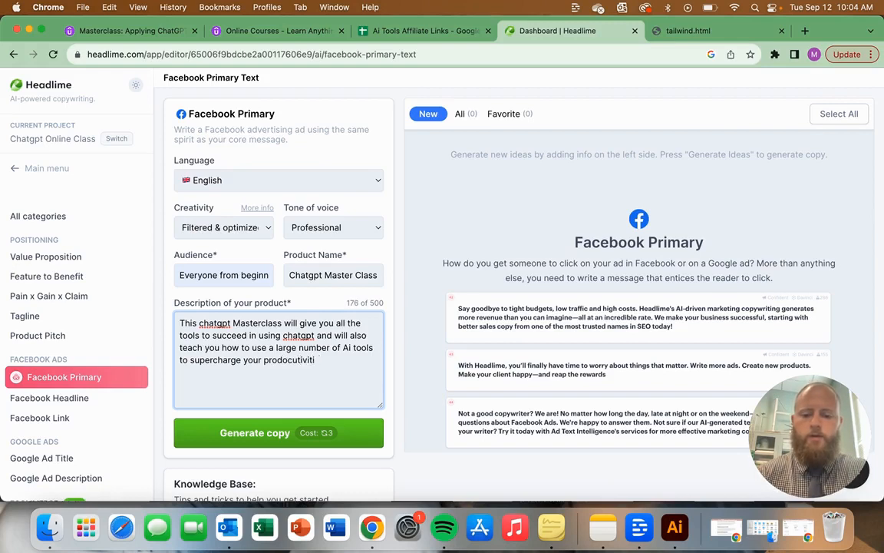
type("y from ex")
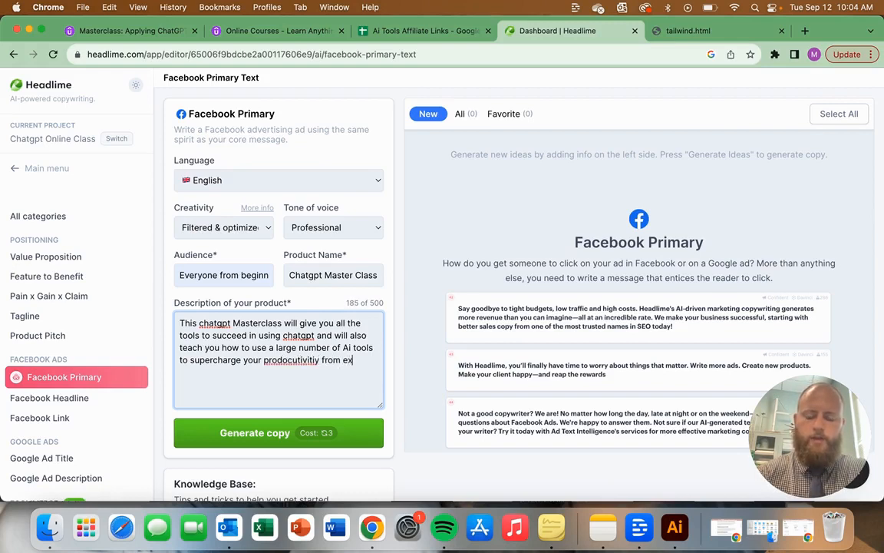
type("cel to Google ")
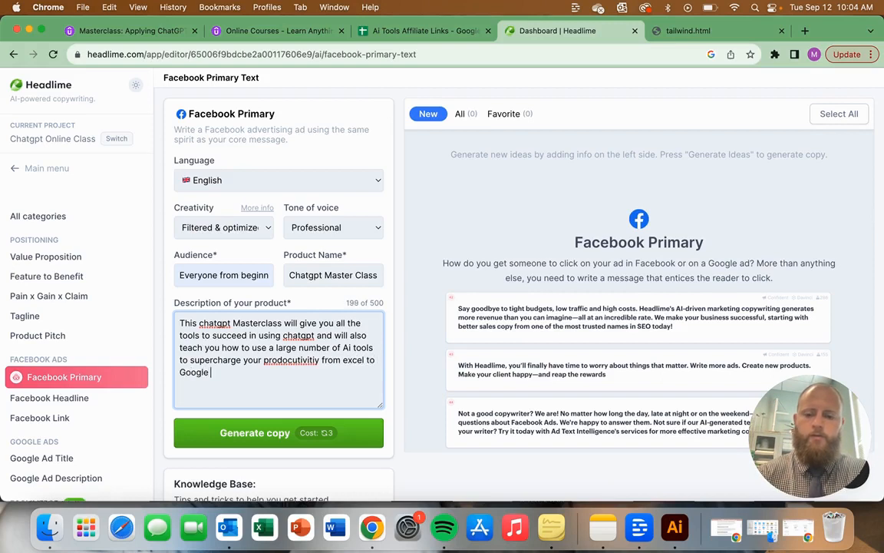
type("suetes.")
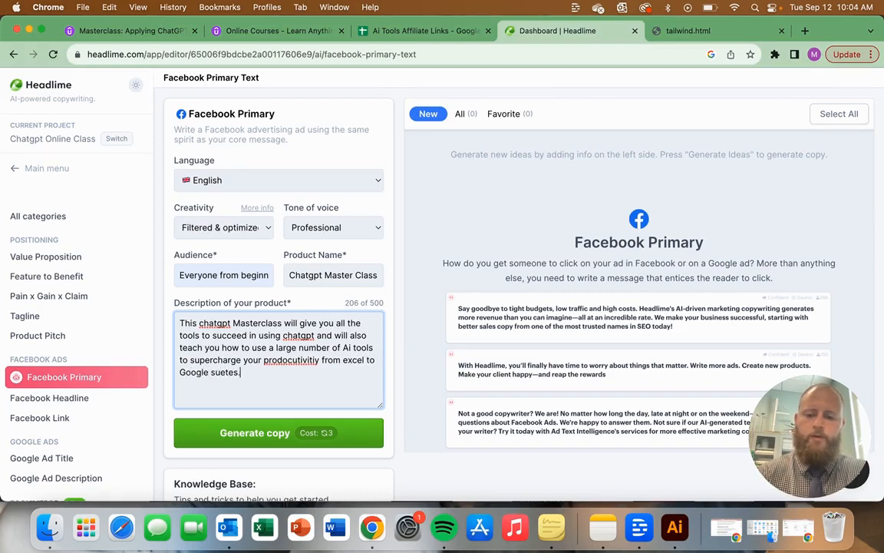
Step: Correct the misspelled words in the product description to "suites" and "productivity"
right_click(232, 371)
left_click(276, 222)
right_click(292, 359)
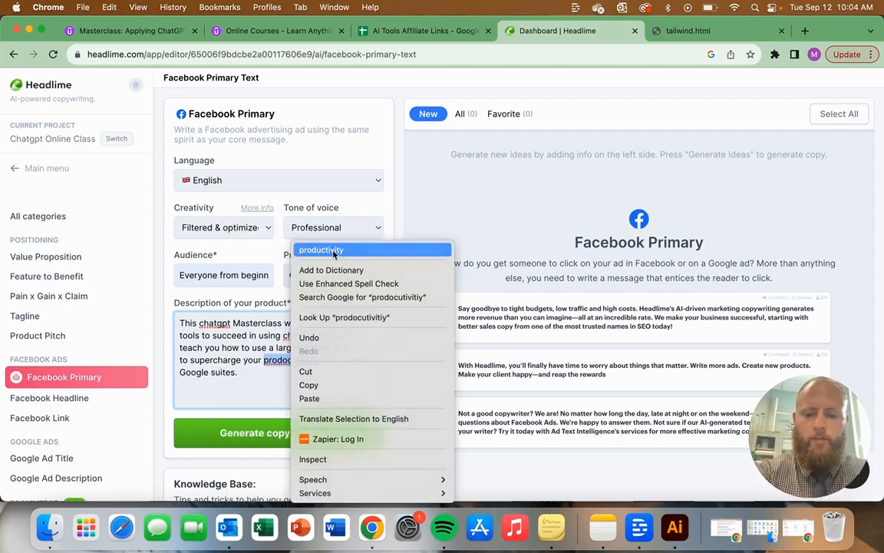
left_click(323, 250)
Step: Generate the Facebook Primary ad copy and read through the resulting ads
scroll(299, 391, "down", 1)
left_click(275, 415)
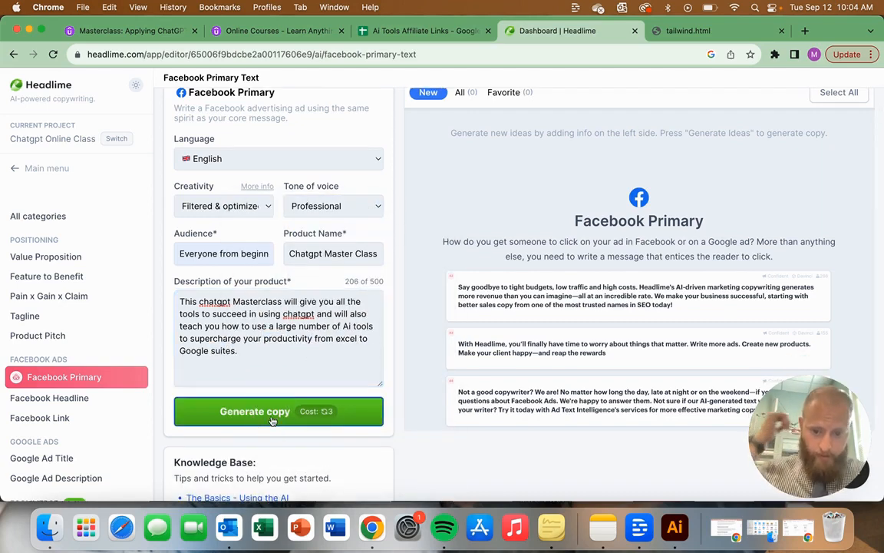
scroll(322, 385, "down", 2)
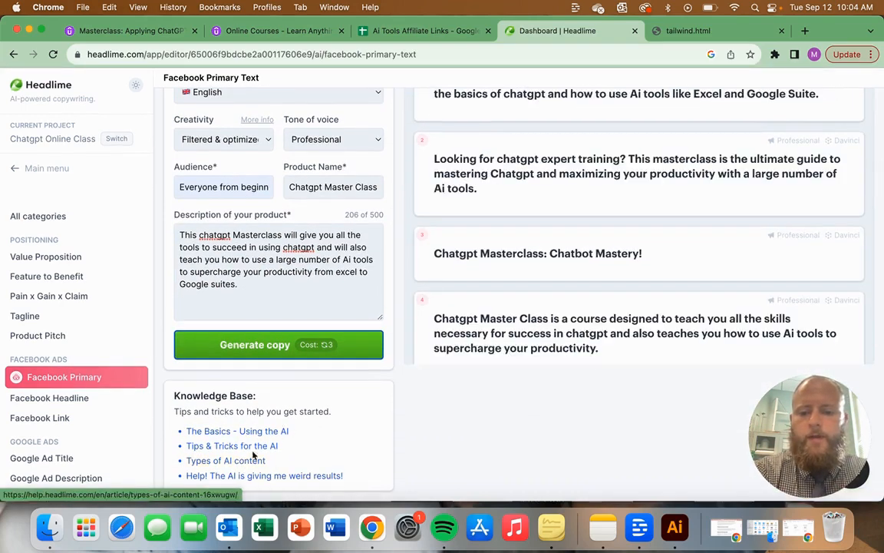
scroll(280, 389, "up", 3)
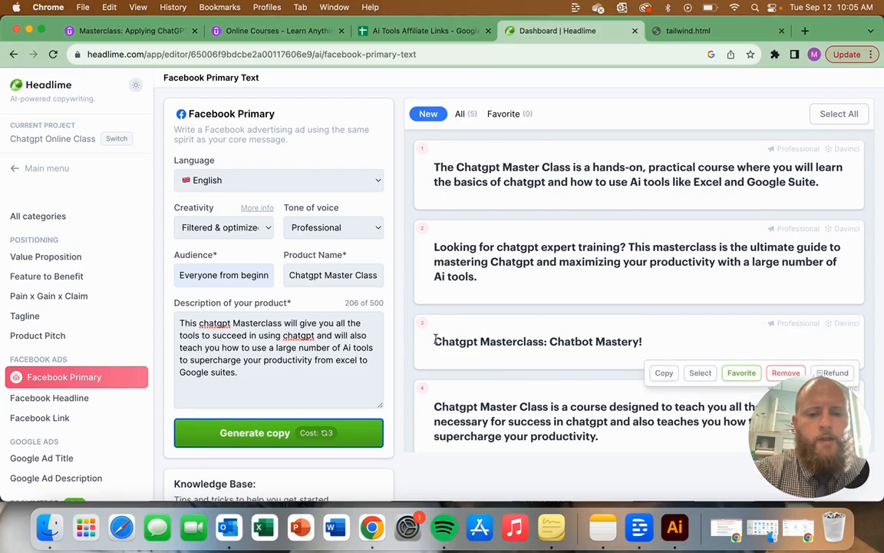
scroll(628, 336, "down", 2)
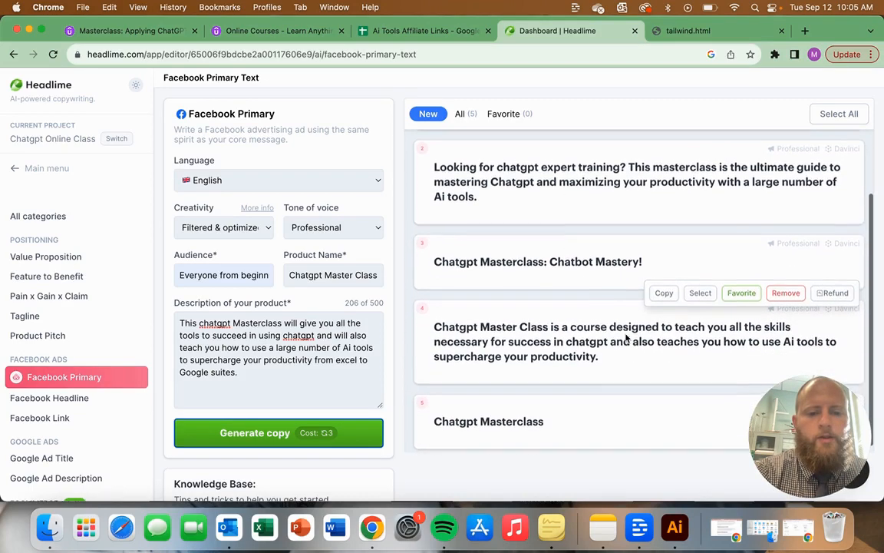
scroll(626, 333, "up", 2)
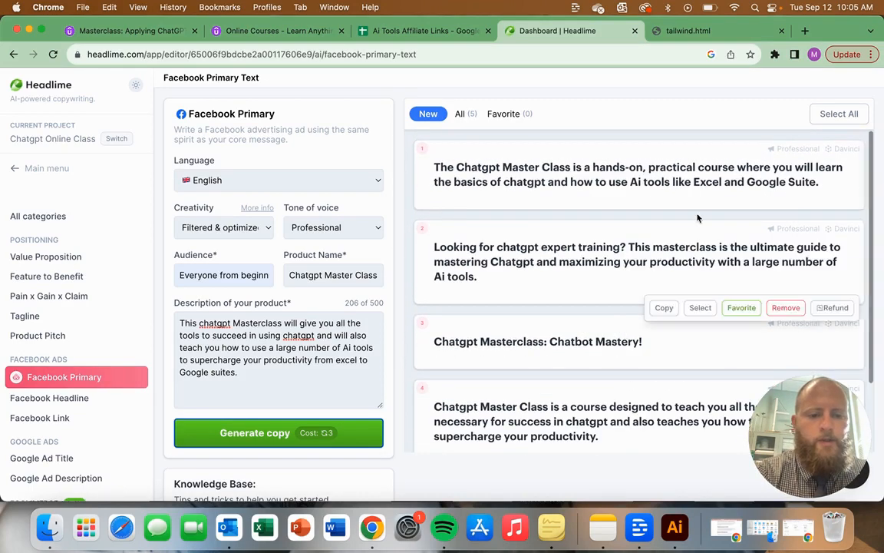
Step: Select the first generated ad, about the hands-on, practical course, and mark it as a favorite
mouse_move(678, 207)
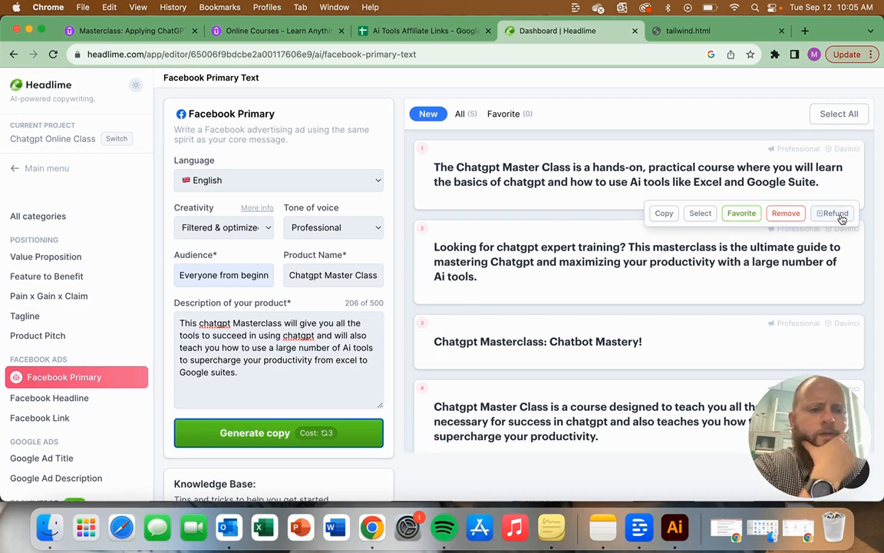
left_click(700, 213)
scroll(636, 174, "down", 1)
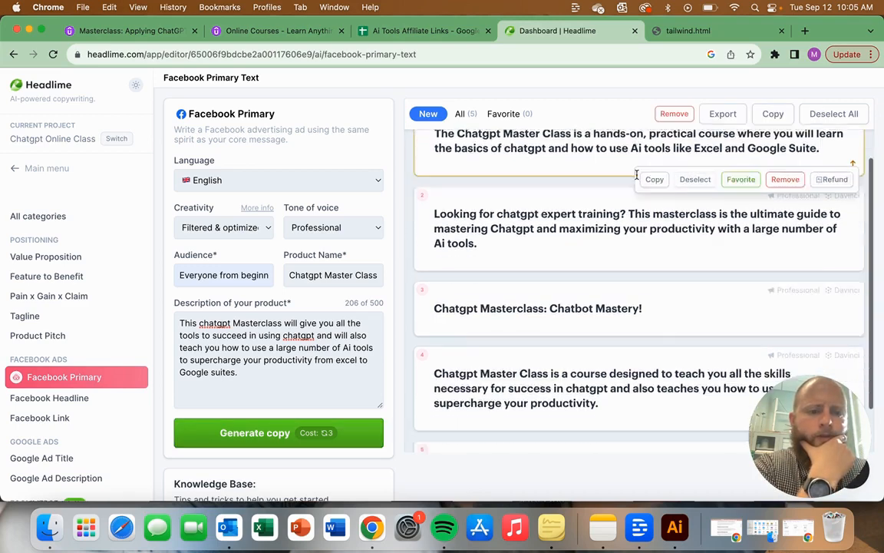
scroll(636, 175, "up", 1)
left_click(739, 213)
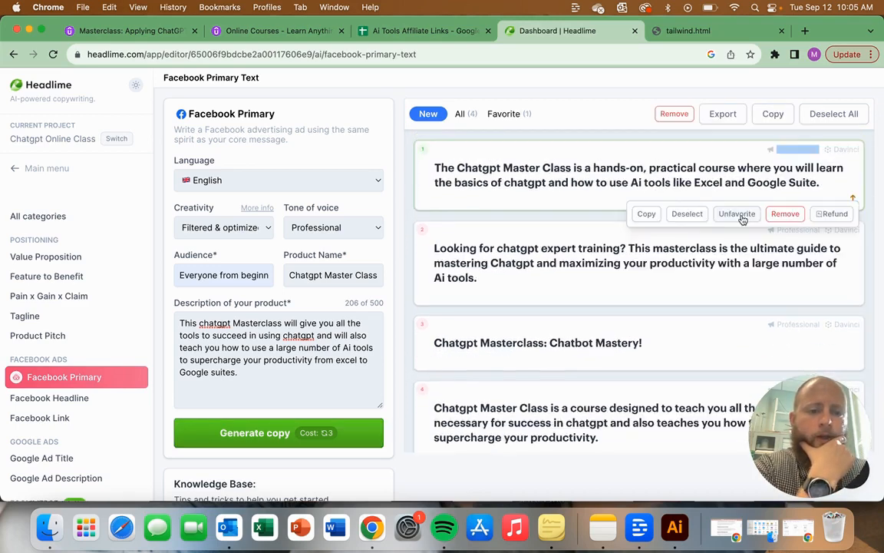
Step: Check the export formats and add the ad "Chatgpt Masterclass: Chatbot Mastery!" to the selection without exporting anything
left_click(724, 116)
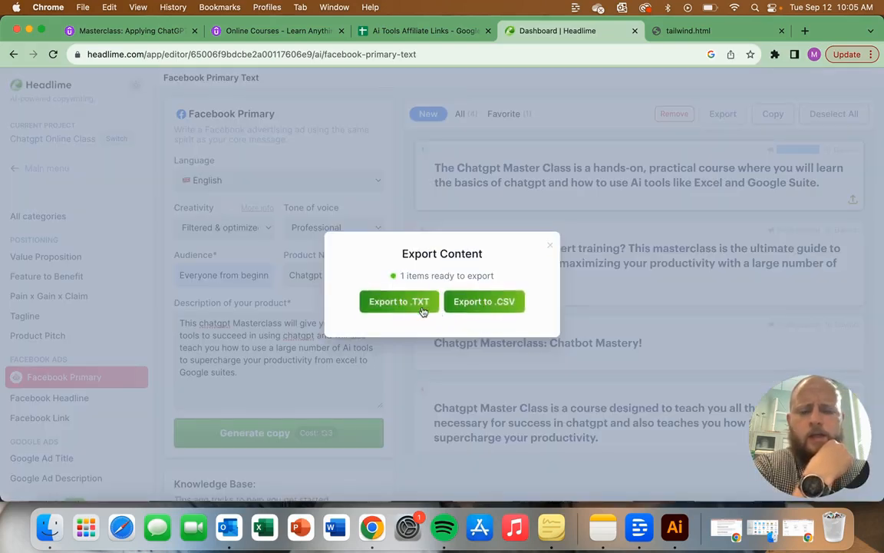
left_click(549, 246)
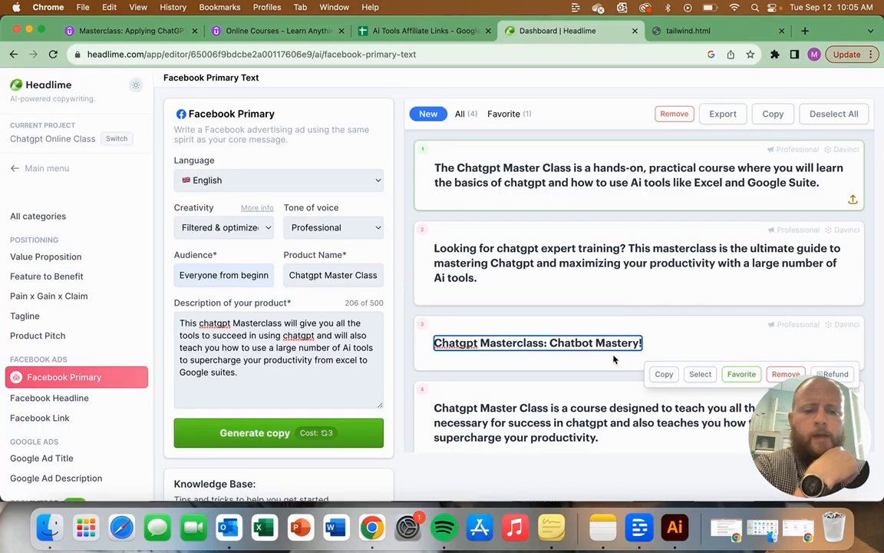
left_click(693, 376)
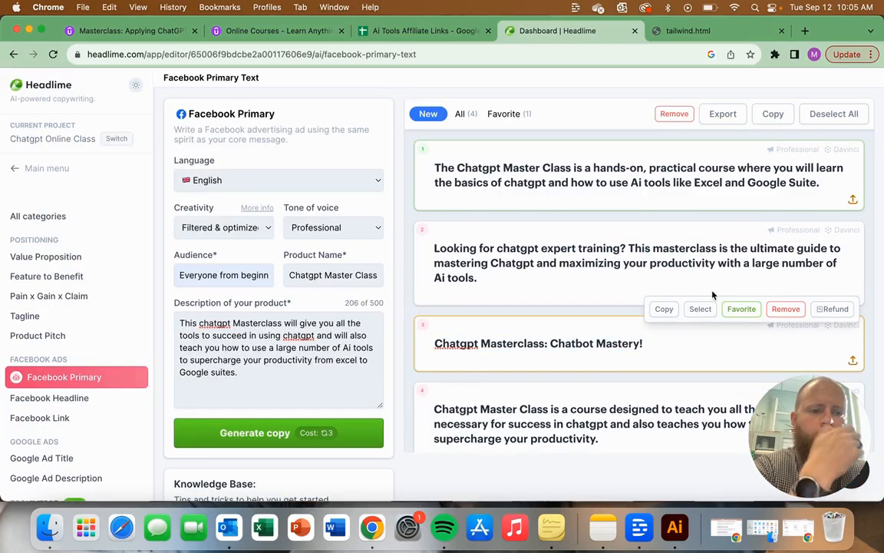
left_click(718, 117)
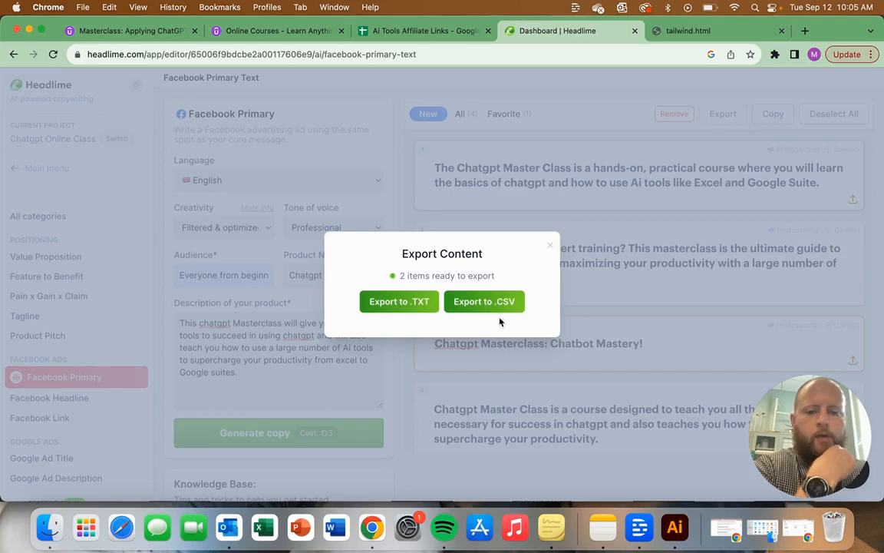
left_click(549, 246)
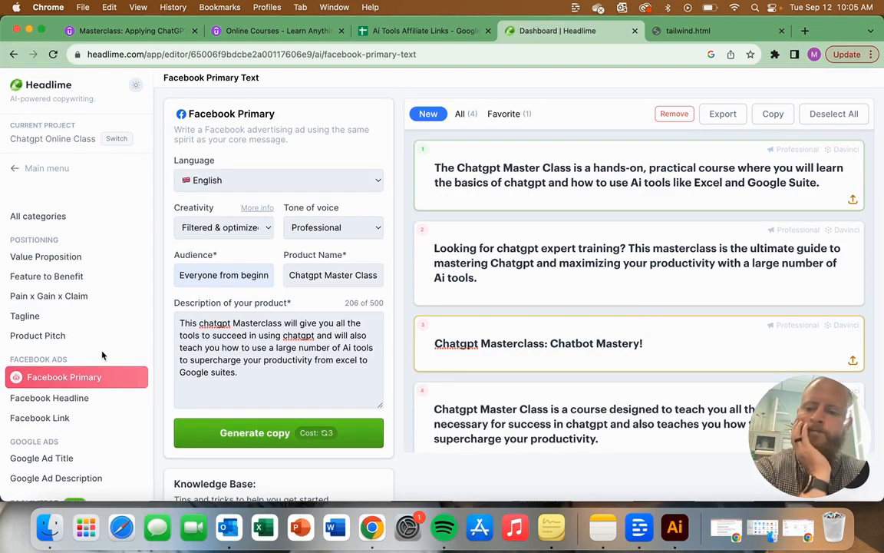
Step: Generate Google Ads headlines from the same product details and read through the resulting headlines
scroll(100, 346, "down", 2)
scroll(102, 355, "down", 4)
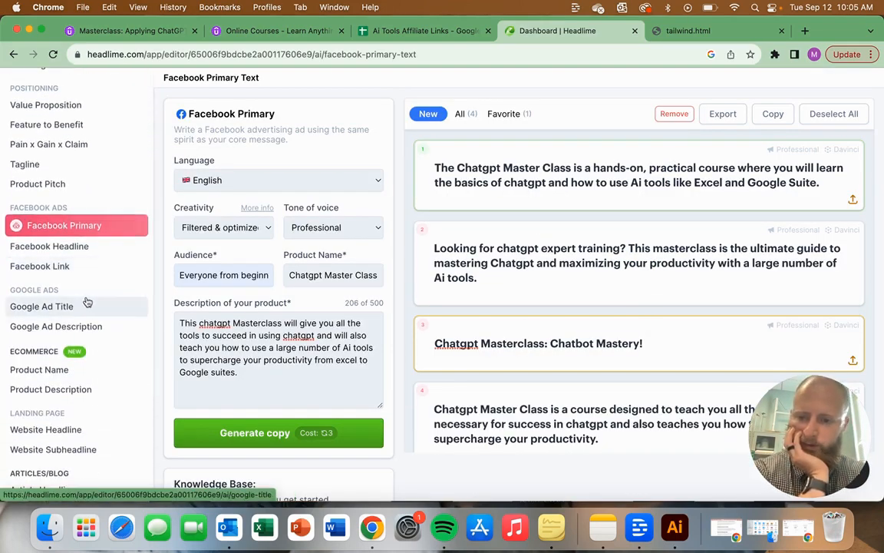
left_click(89, 307)
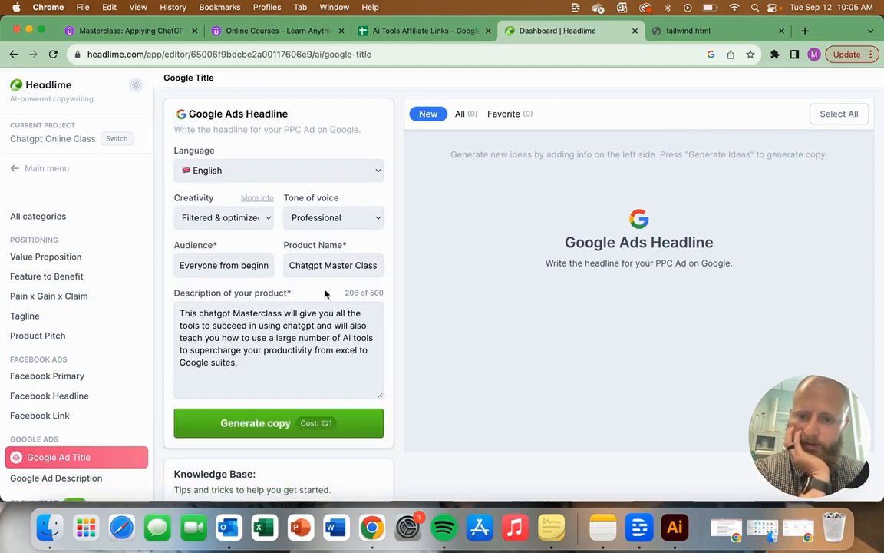
left_click(290, 428)
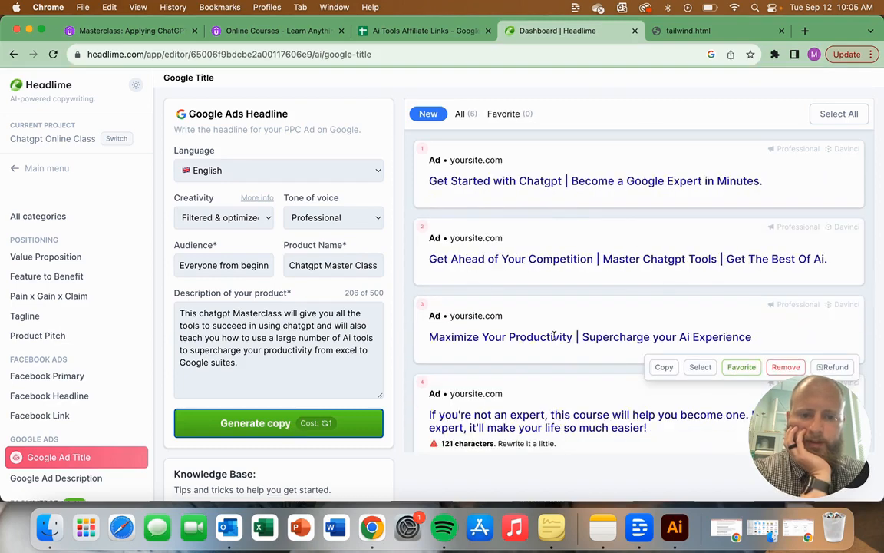
scroll(553, 334, "down", 5)
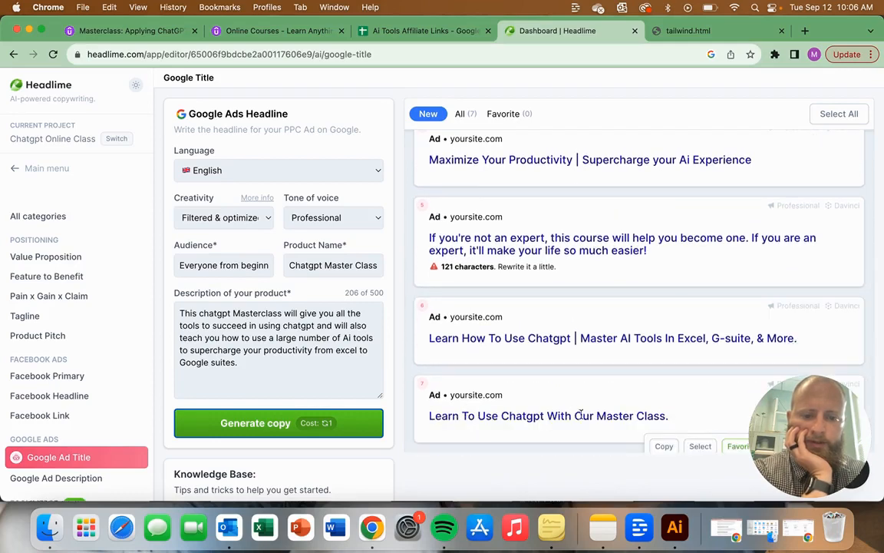
scroll(594, 398, "up", 5)
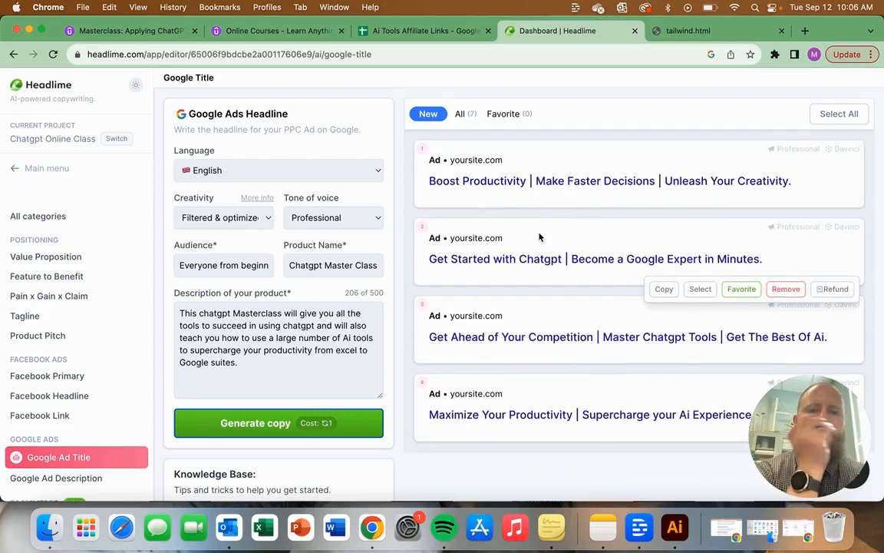
Step: Look through the other available copy types, down to the Ecommerce, Landing Page and Articles/Blog categories
scroll(111, 345, "down", 5)
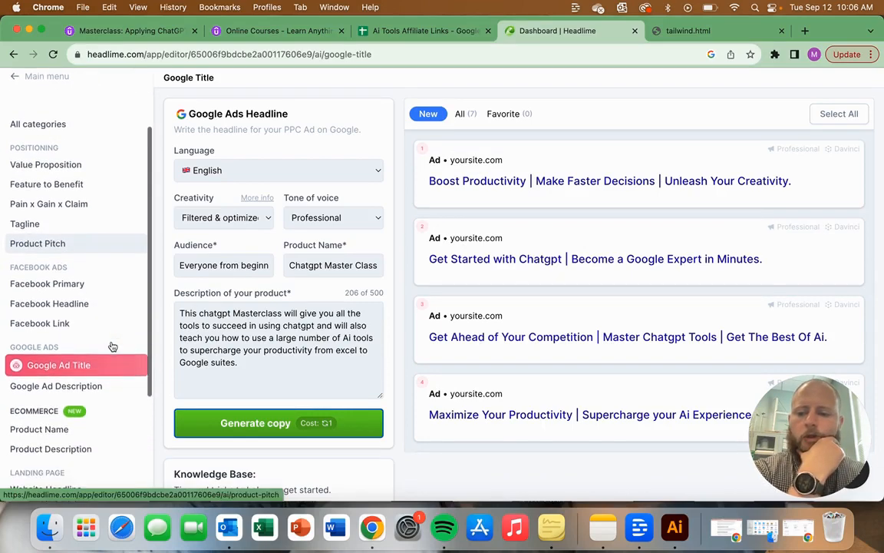
scroll(106, 346, "down", 2)
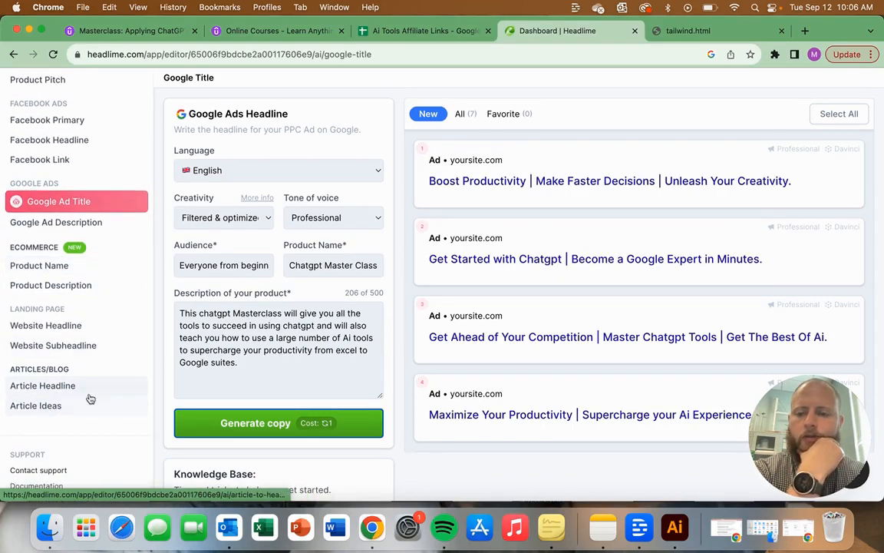
scroll(121, 300, "up", 5)
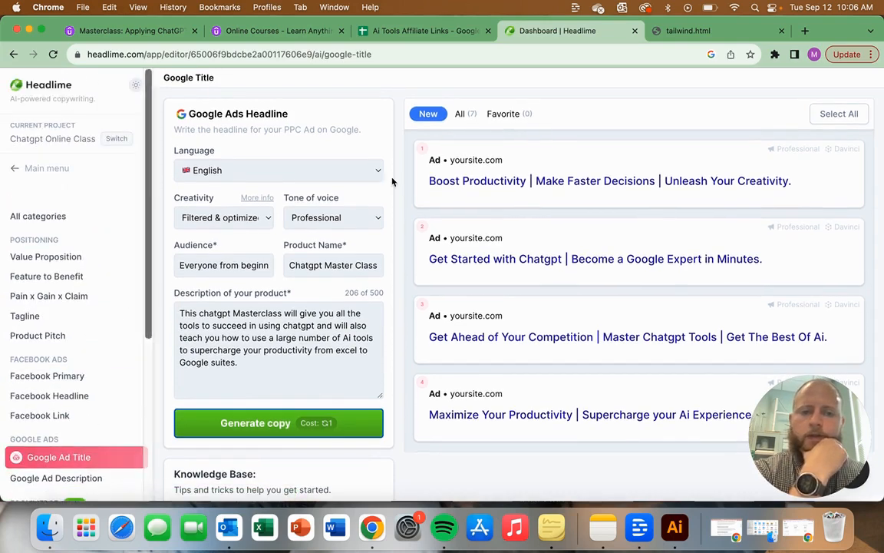
mouse_move(663, 220)
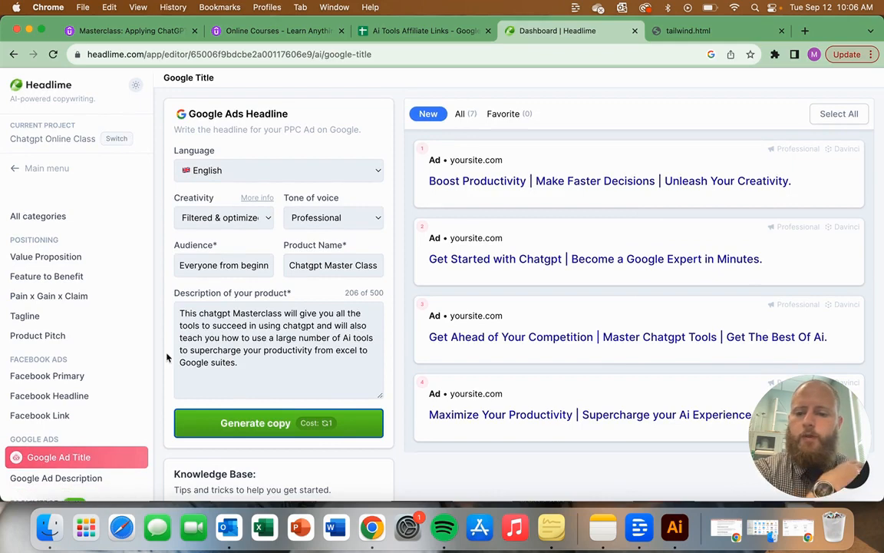
mouse_move(457, 416)
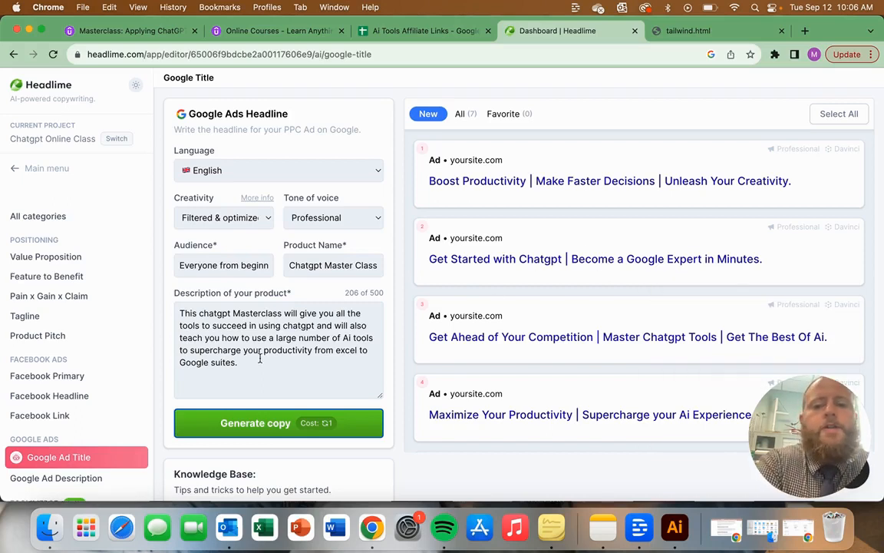
Step: Check the tone of voice, creativity and language options, keeping "Professional", "Filtered & optimized" and "English"
left_click(336, 217)
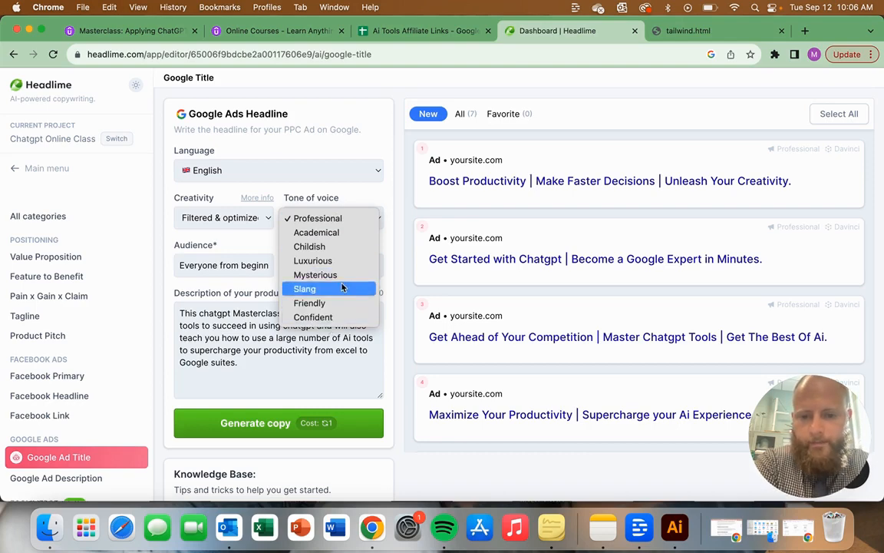
left_click(266, 368)
left_click(236, 221)
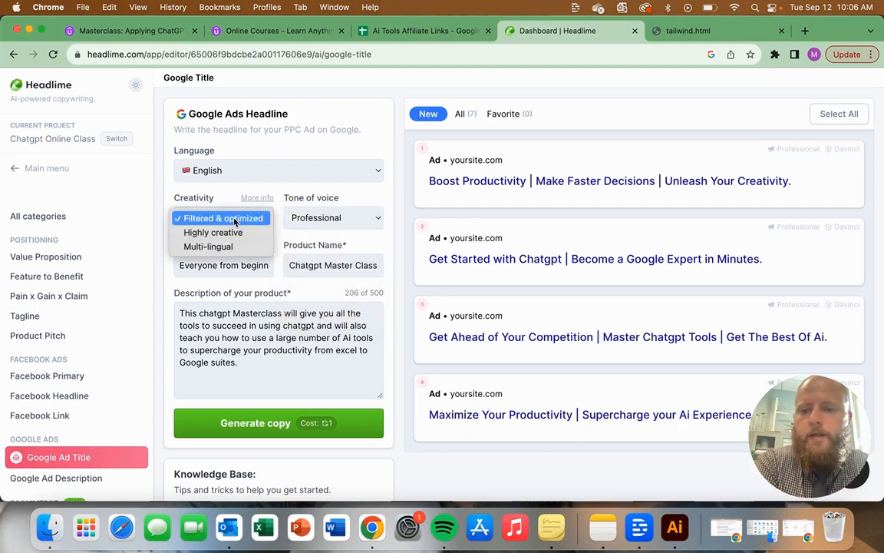
left_click(237, 336)
left_click(273, 170)
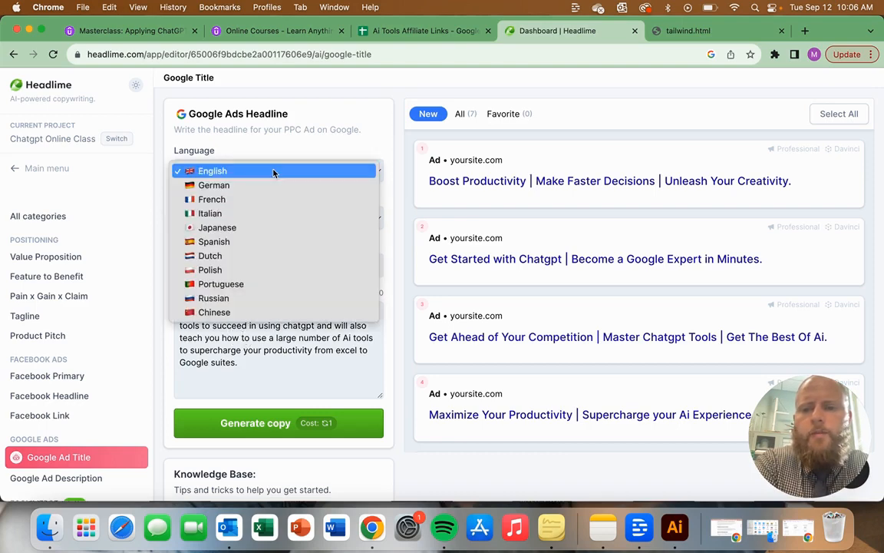
left_click(273, 171)
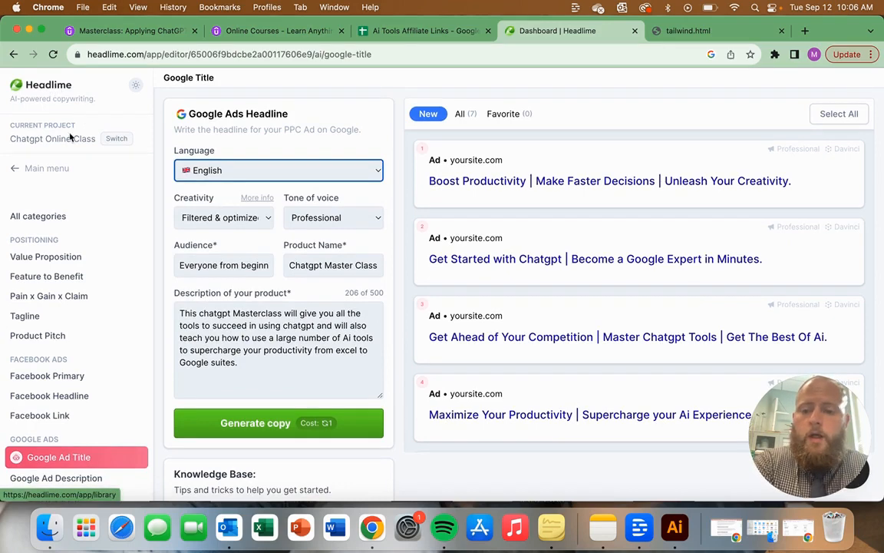
left_click(236, 177)
left_click(236, 173)
Step: Return to the library and look over its writing tools, marketing copy types and scripts
left_click(53, 86)
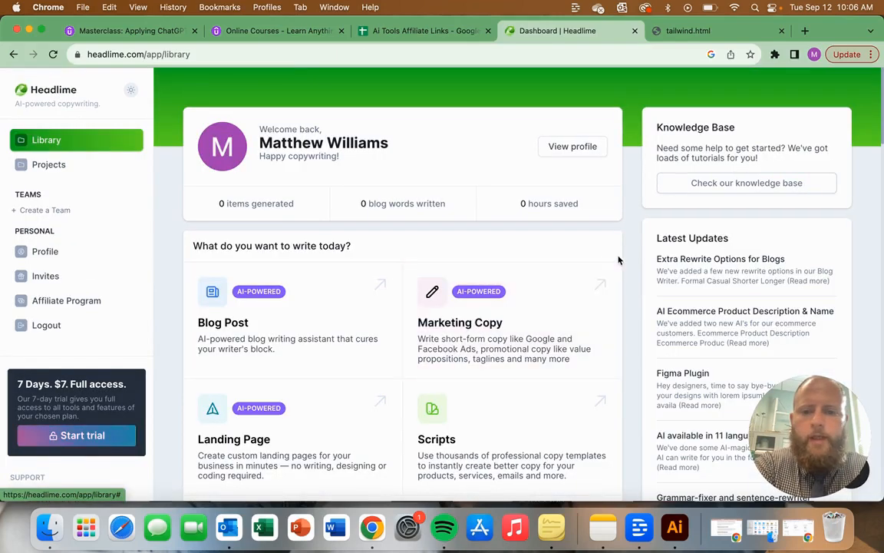
scroll(636, 318, "down", 10)
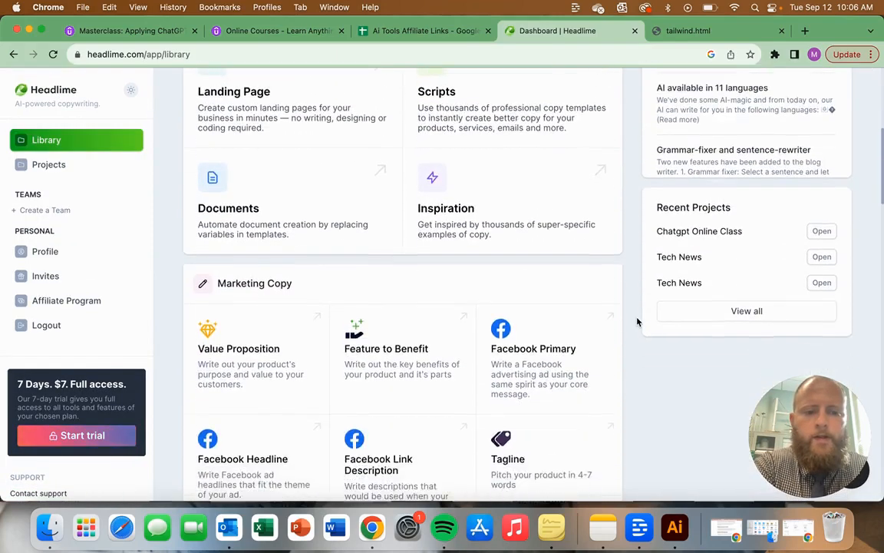
scroll(637, 321, "down", 8)
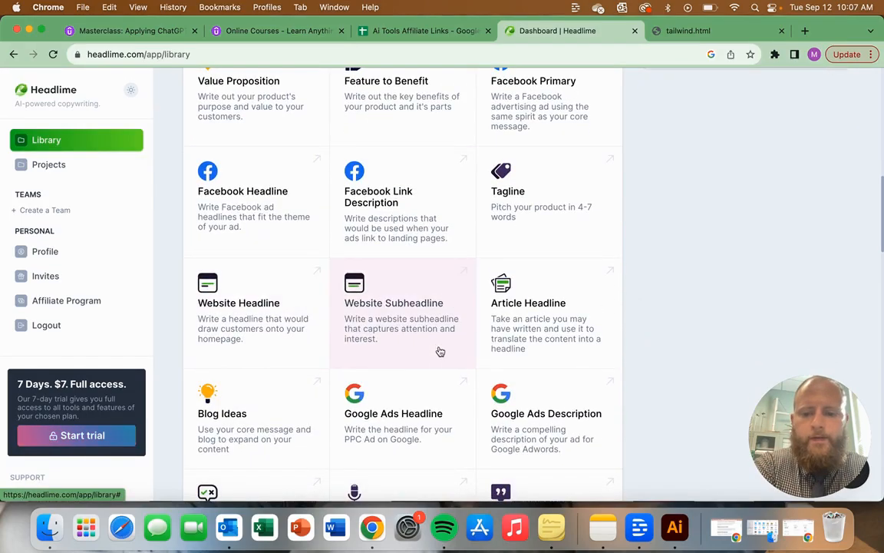
scroll(439, 350, "down", 5)
scroll(439, 350, "up", 20)
scroll(261, 292, "down", 12)
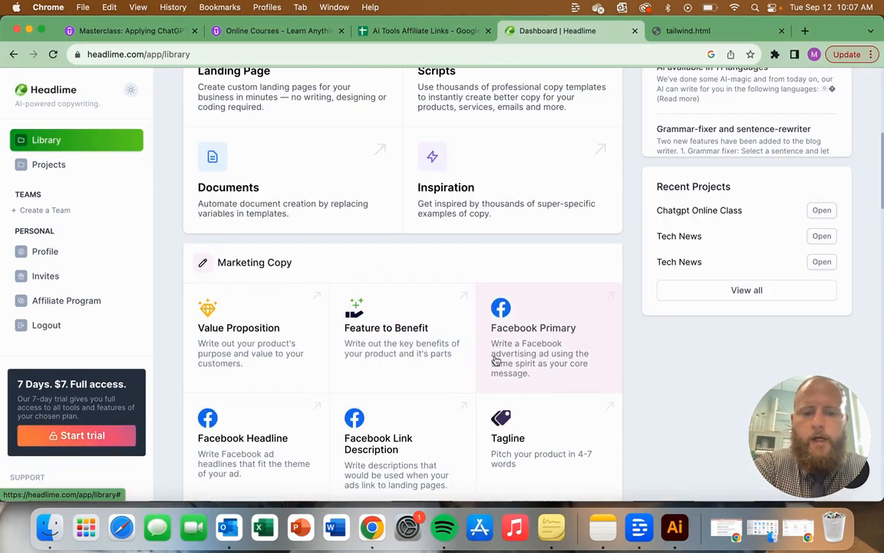
scroll(495, 360, "down", 20)
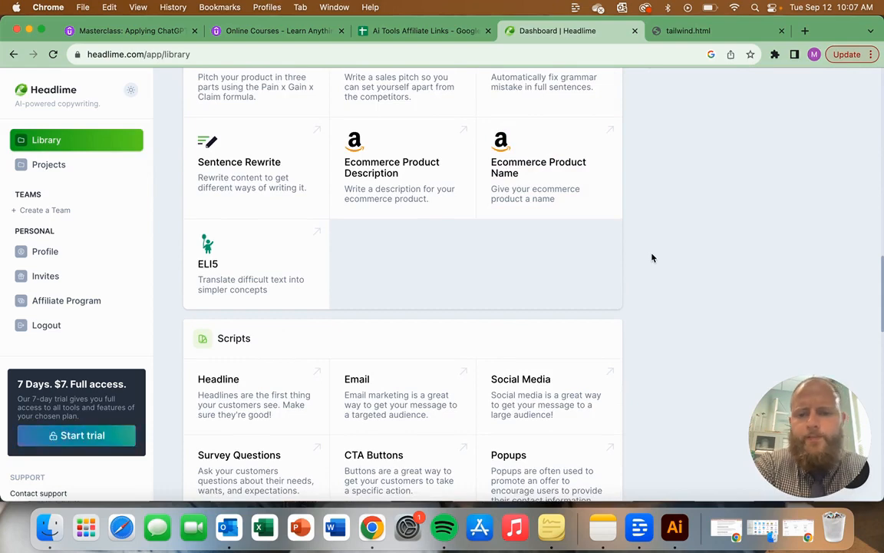
scroll(654, 257, "up", 15)
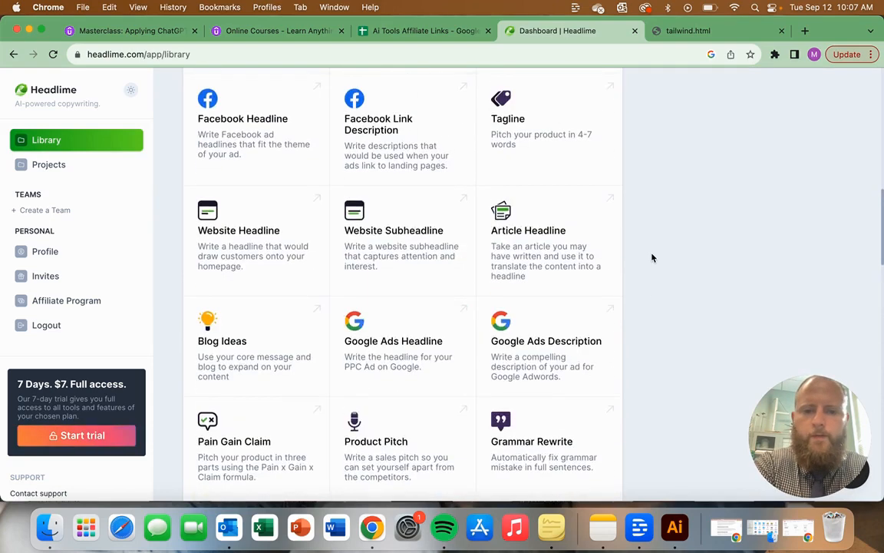
scroll(631, 222, "up", 7)
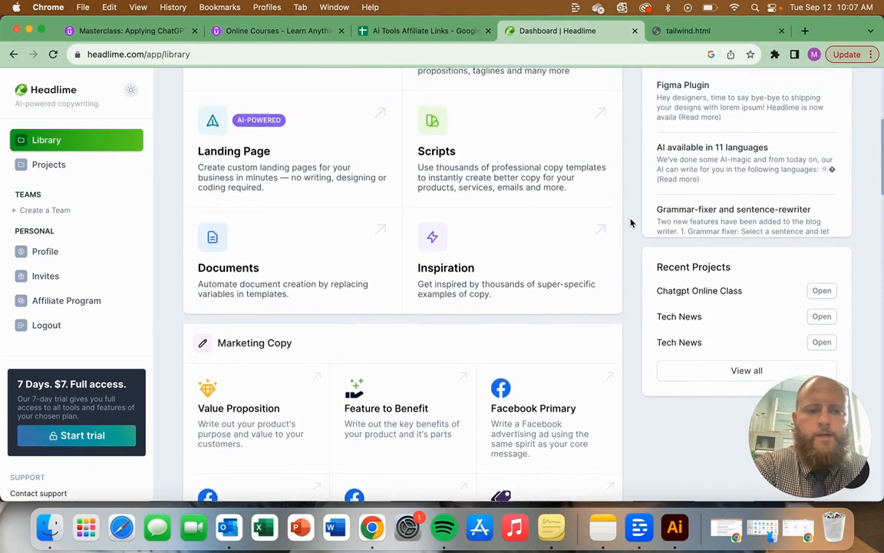
scroll(631, 223, "up", 5)
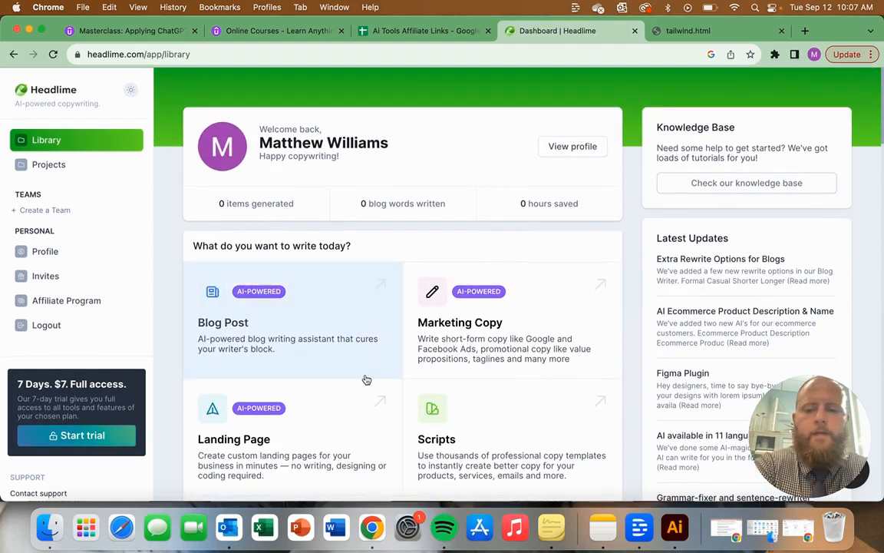
scroll(527, 329, "down", 4)
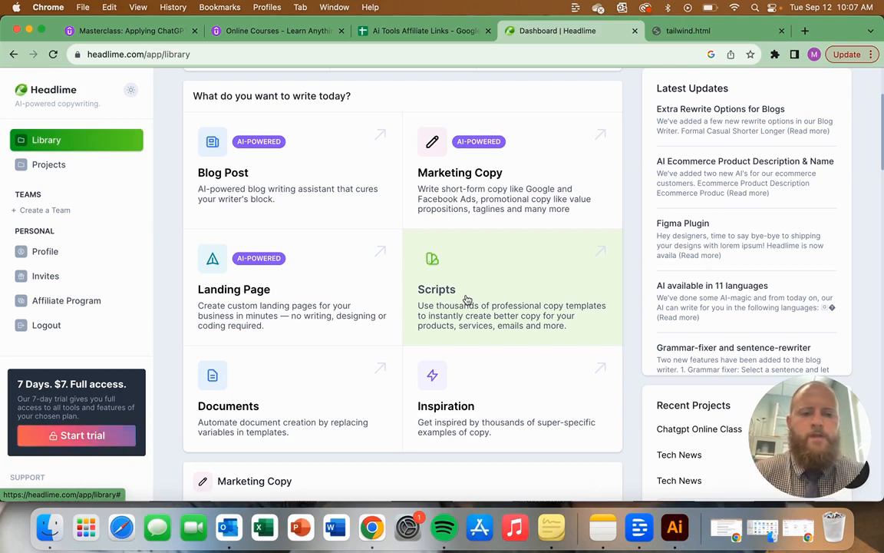
scroll(629, 245, "up", 4)
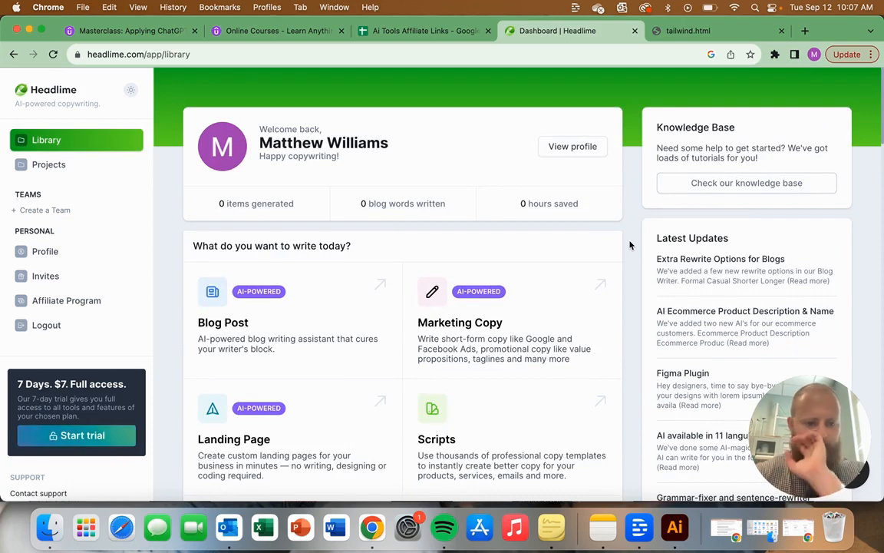
mouse_move(874, 277)
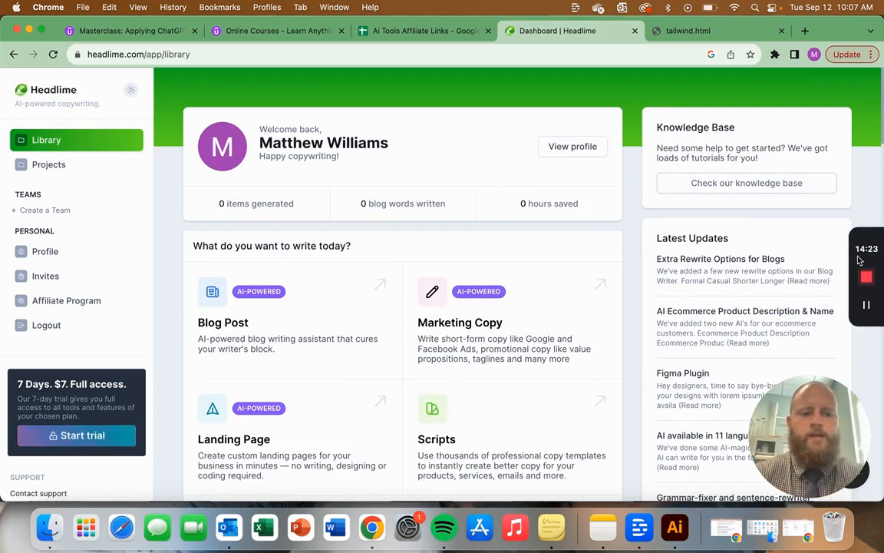